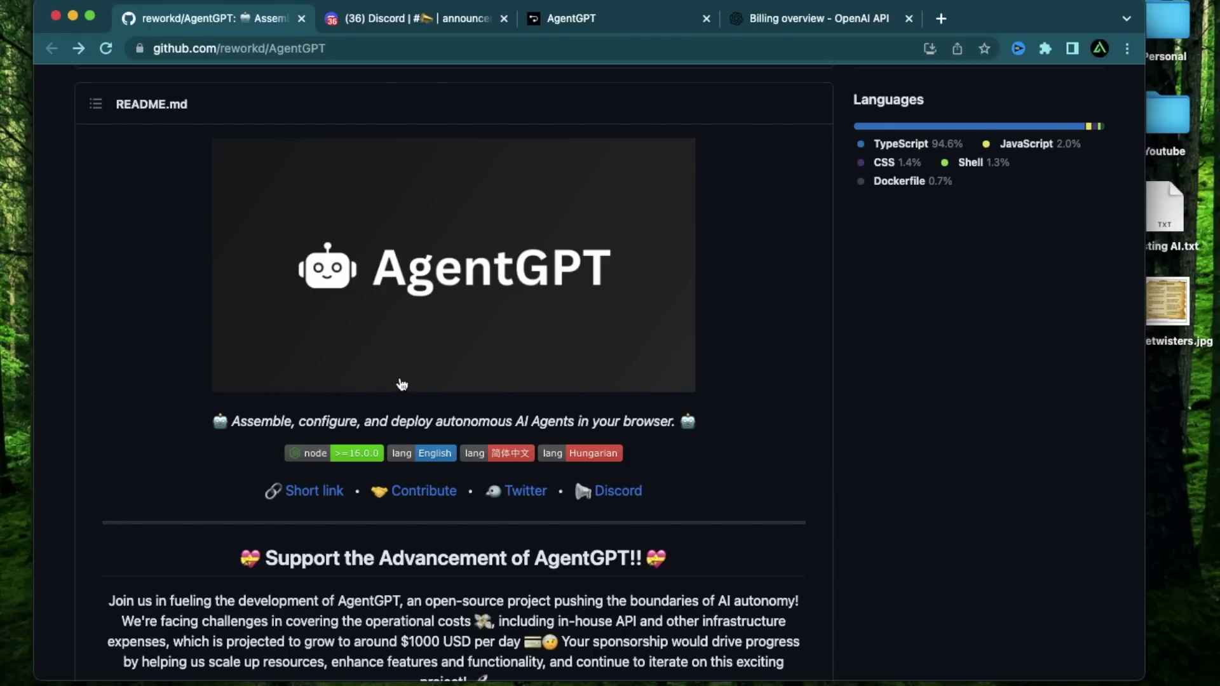
Highlight 'autonomous AI Agents in your browser' in the AgentGPT README and zoom the page out.
scroll(397, 384, up, 5)
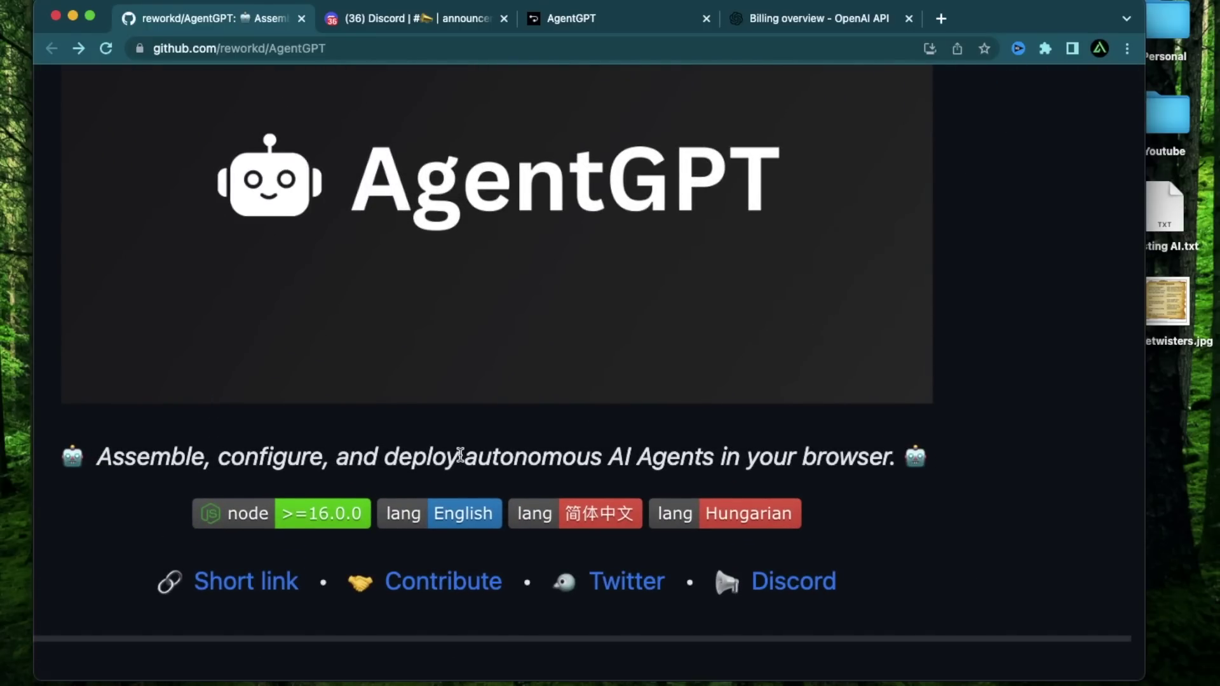
drag(461, 455, 894, 463)
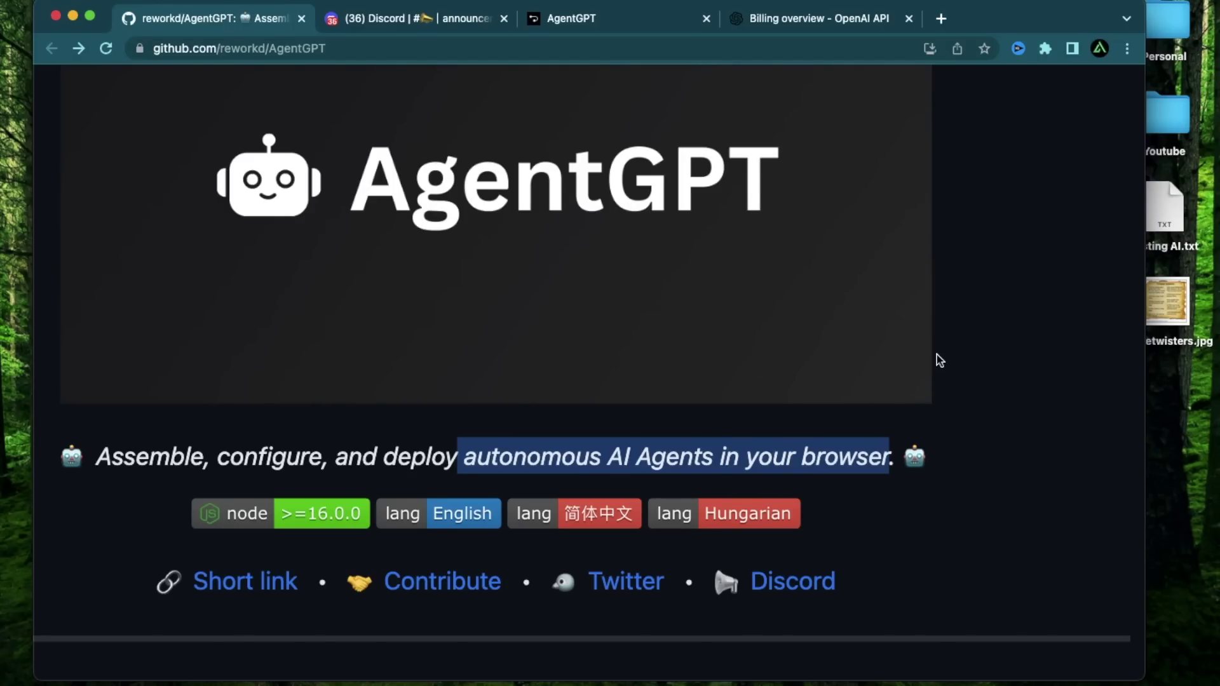
scroll(979, 362, down, 2)
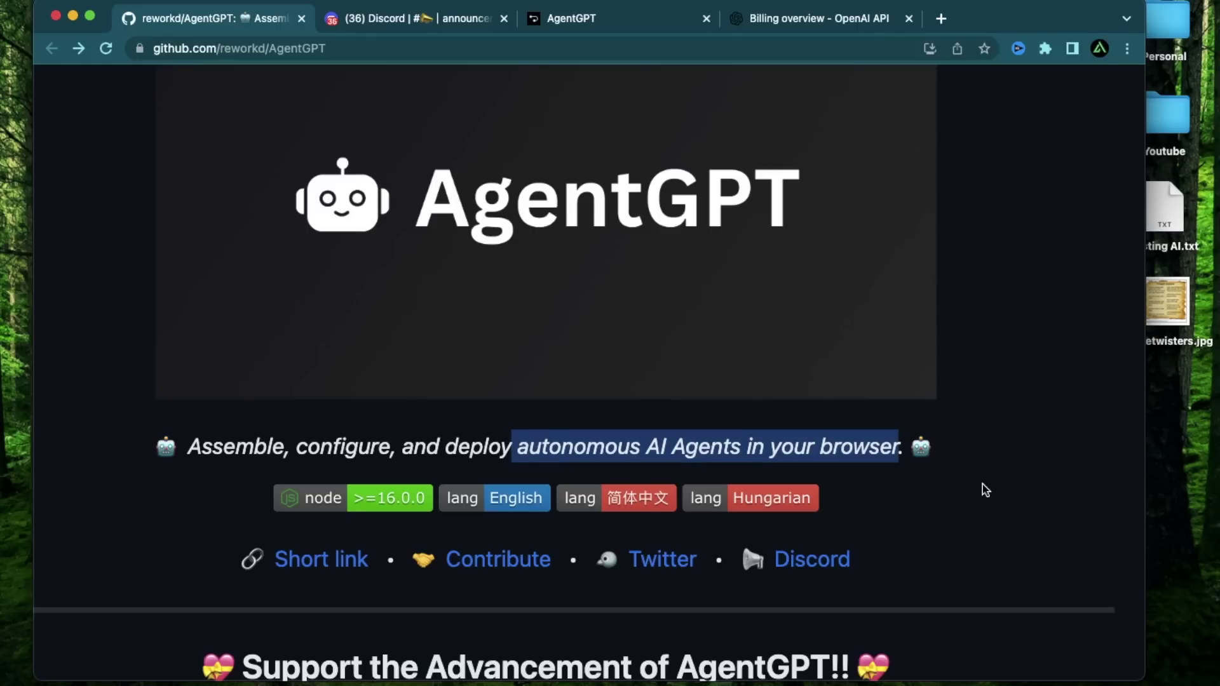
key(super+minus)
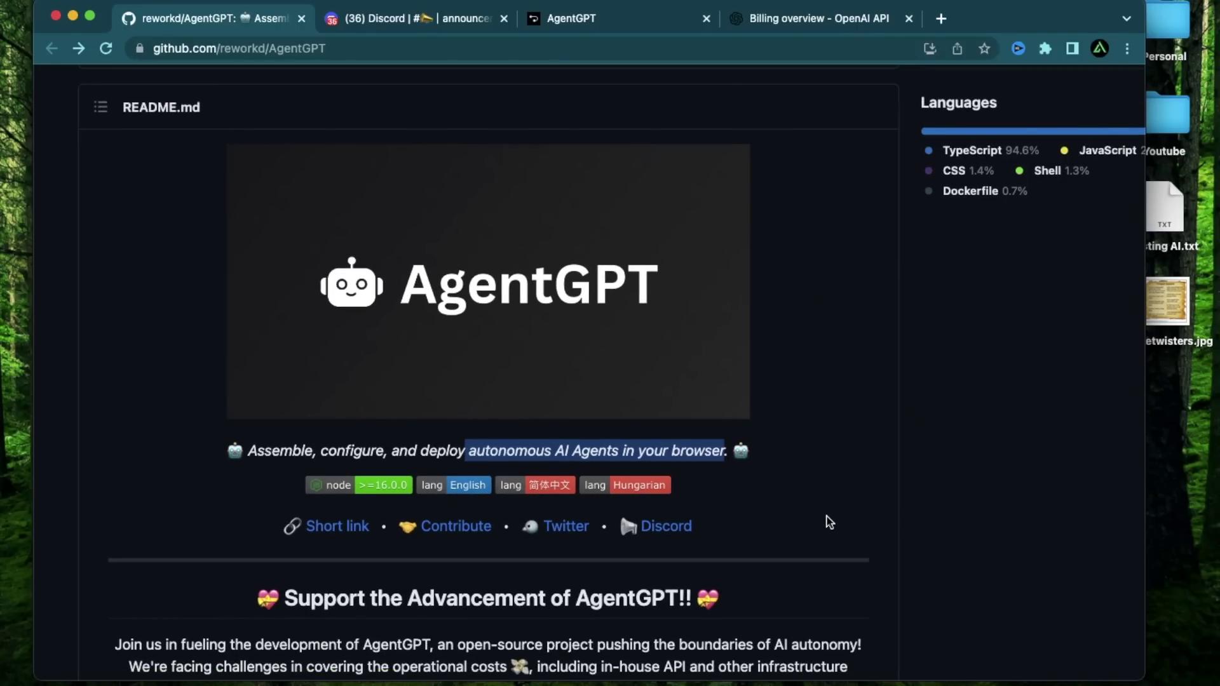
scroll(826, 520, down, 5)
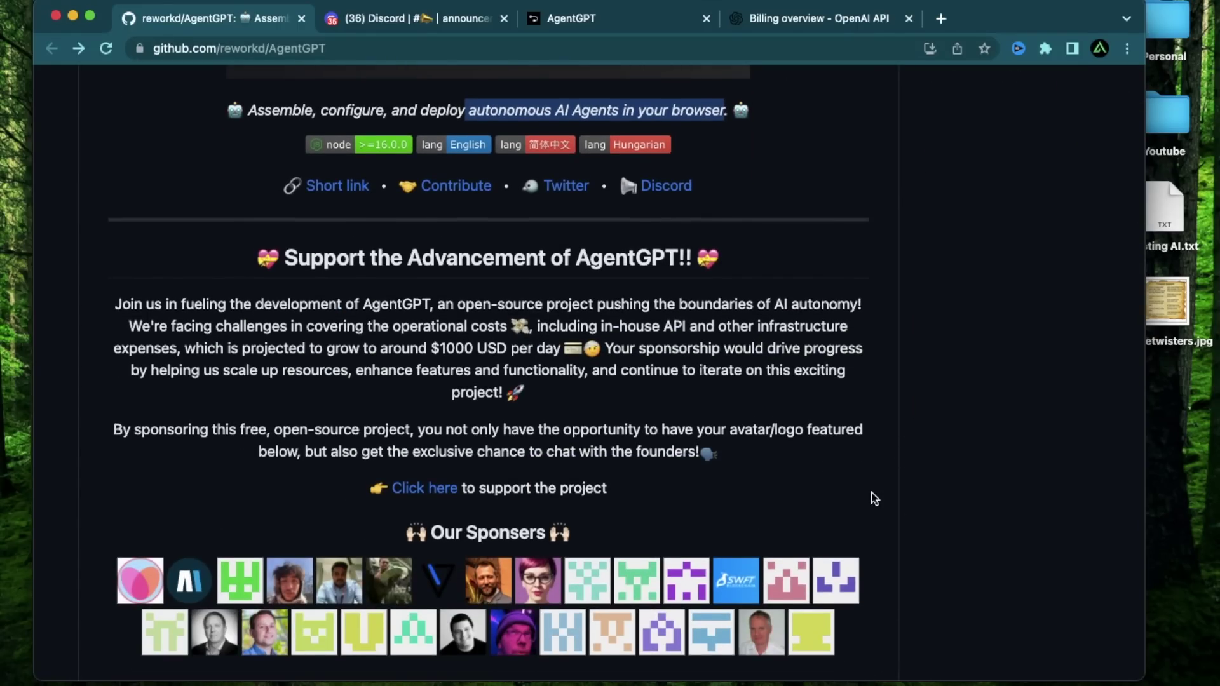
Open the full Sparks of AGI playlist from the Testing AI channel's playlists.
scroll(755, 394, up, 2)
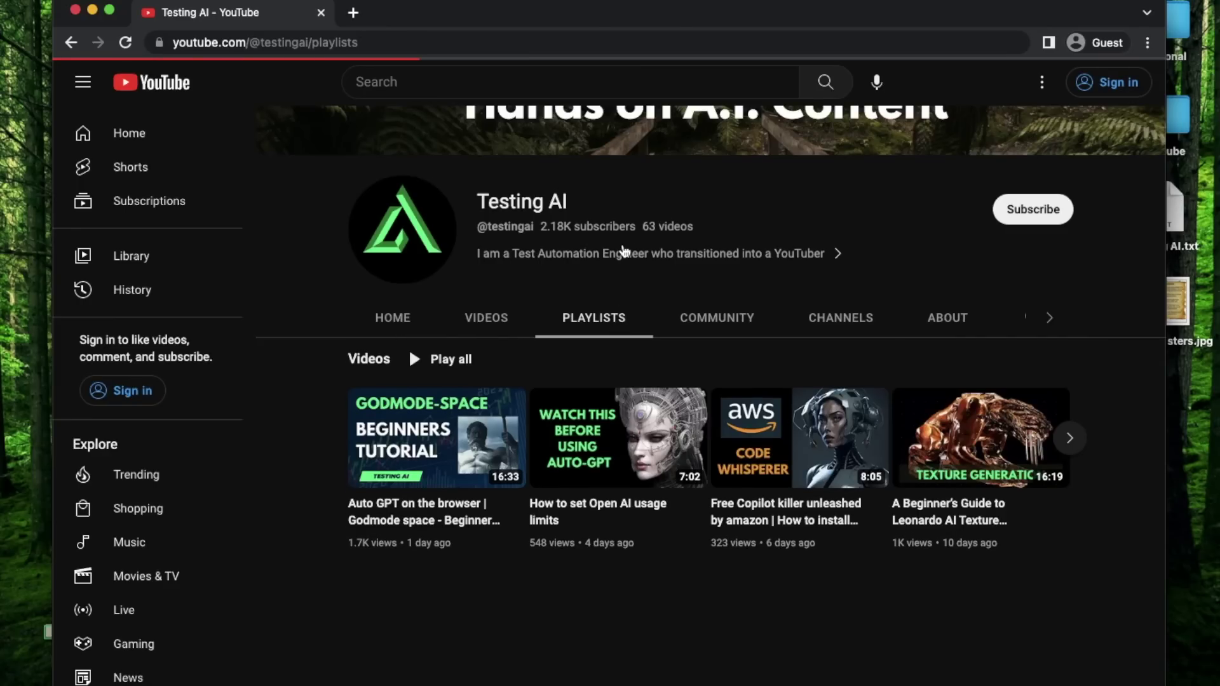
scroll(449, 595, down, 1)
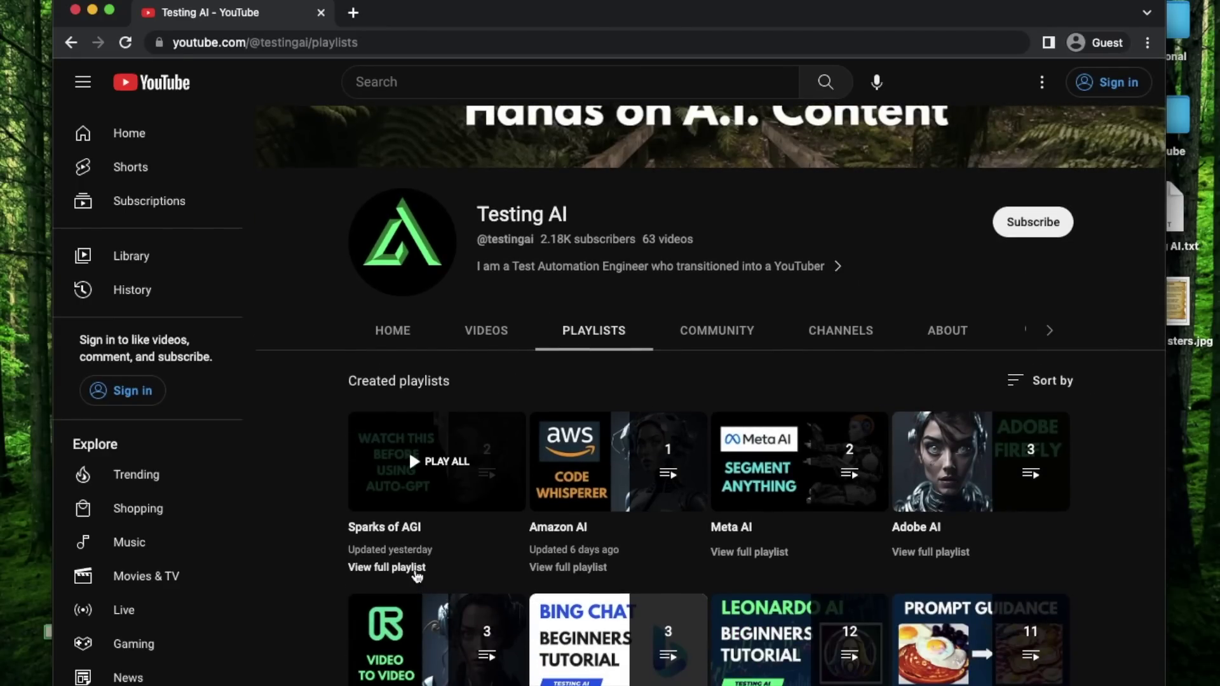
click(386, 565)
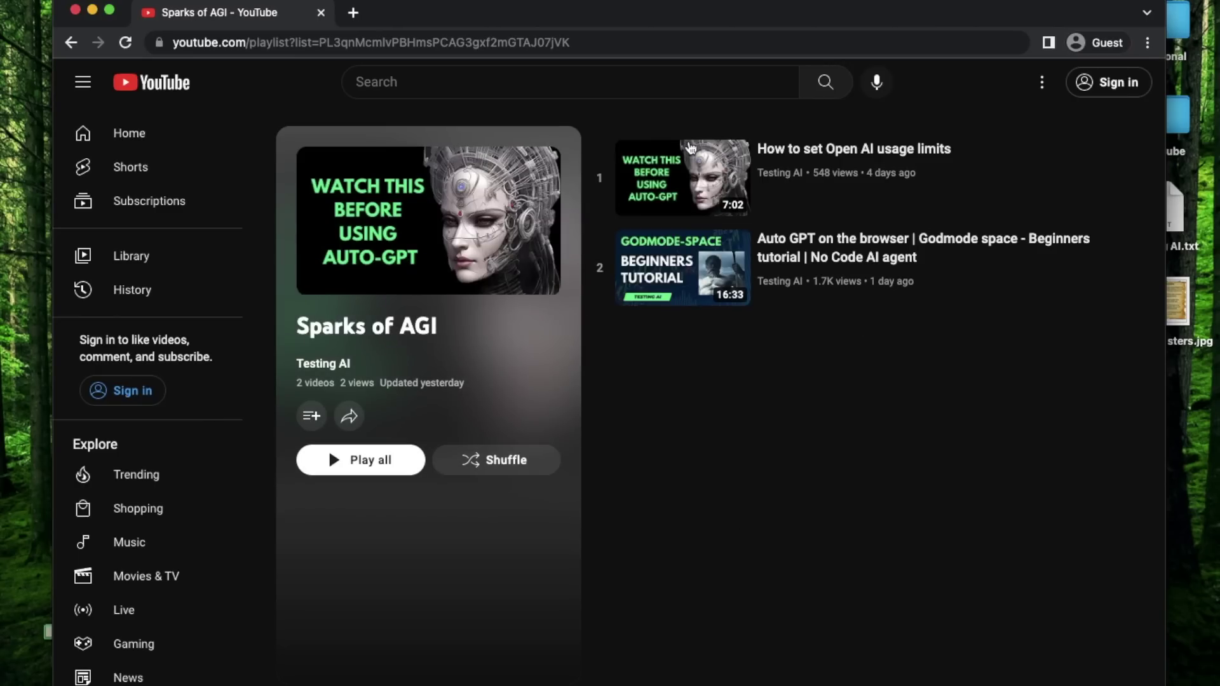
ctrl+scroll(800, 230, up, 5)
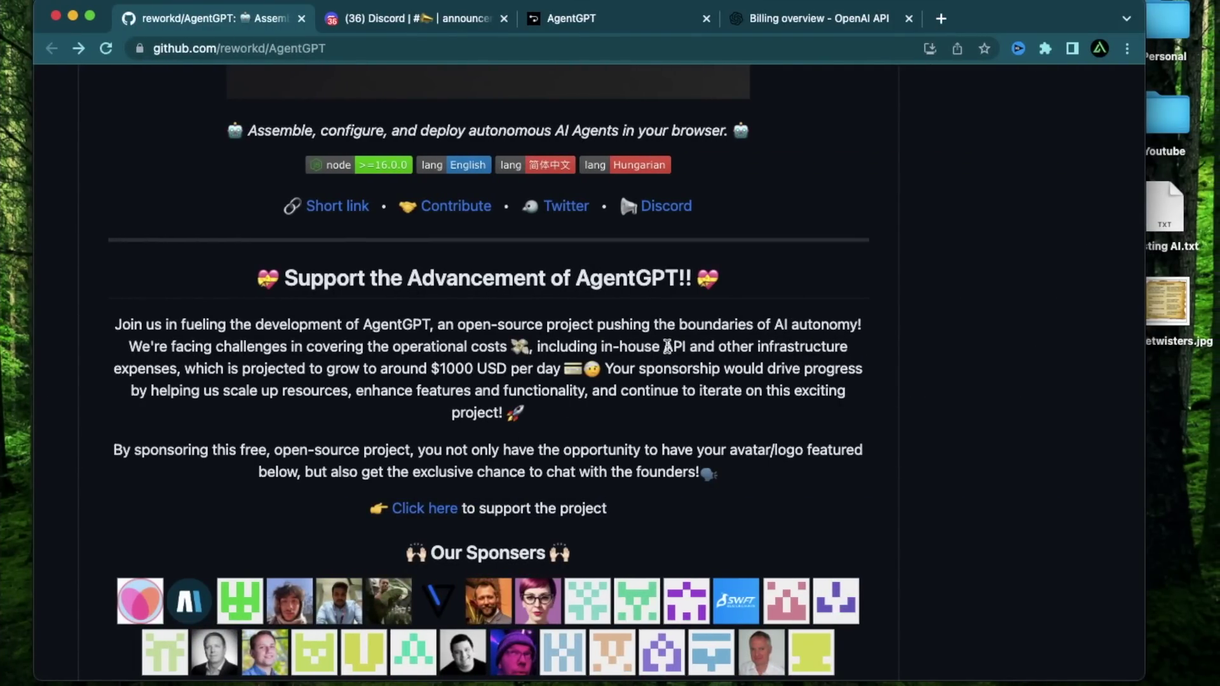
scroll(667, 347, down, 5)
scroll(664, 346, up, 2)
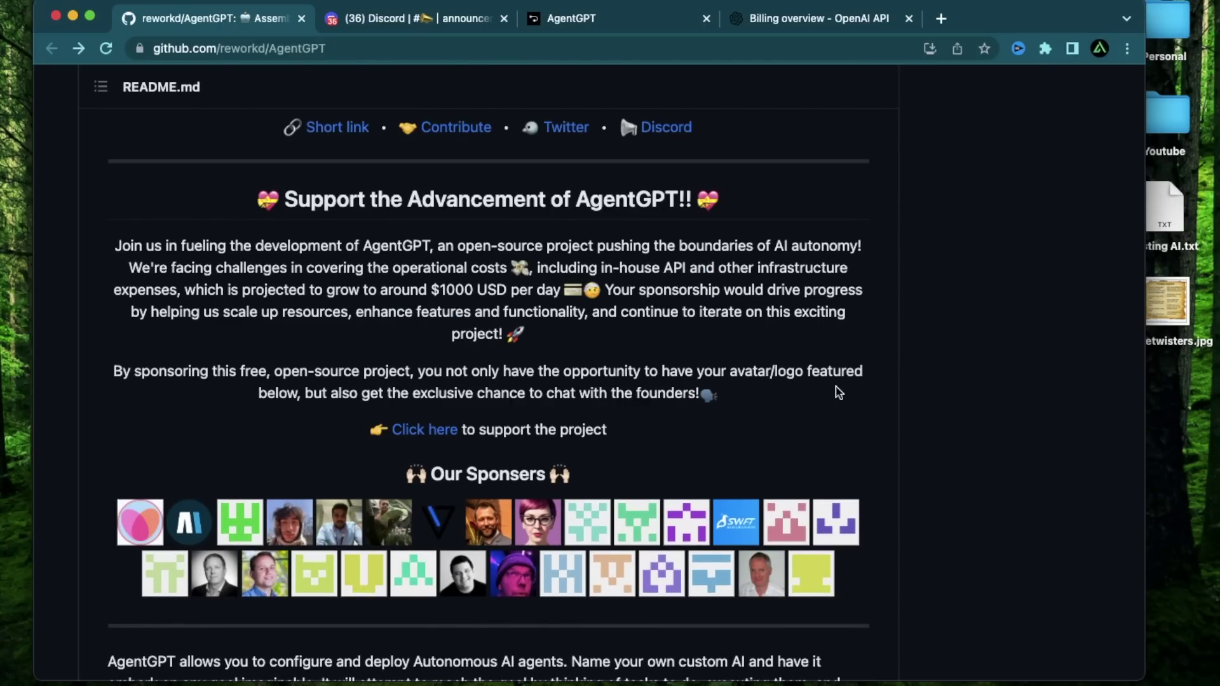
scroll(535, 394, down, 10)
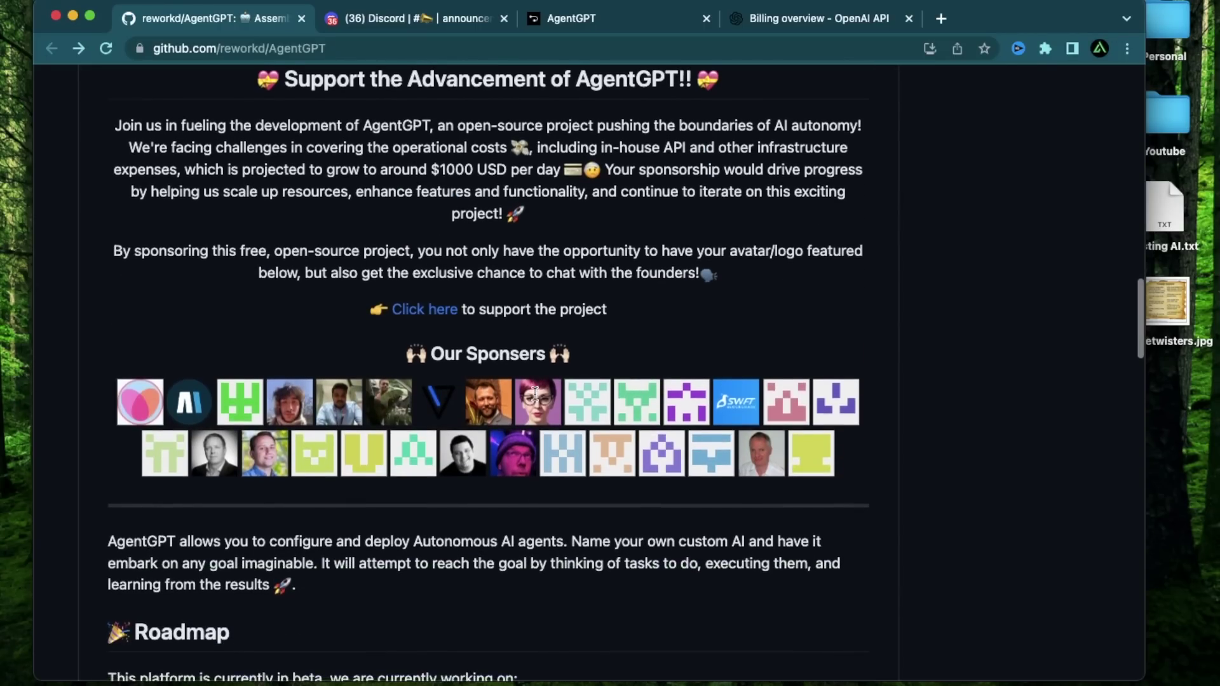
scroll(532, 393, down, 4)
scroll(108, 387, up, 7)
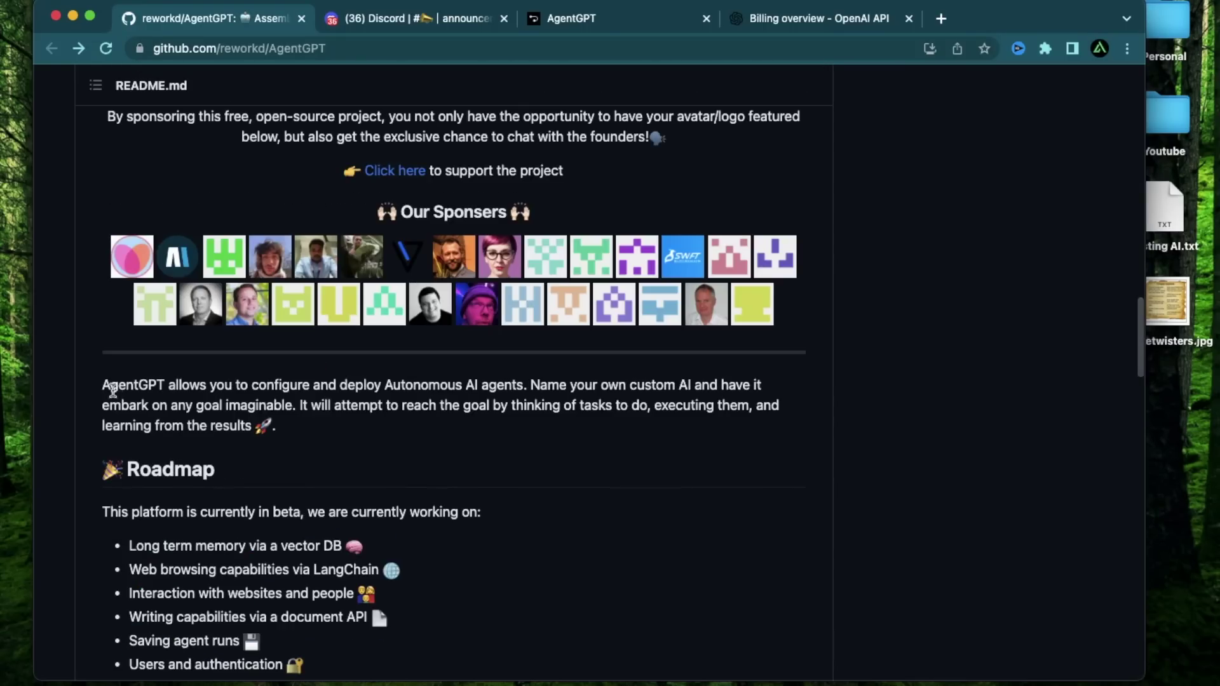
scroll(109, 381, up, 5)
scroll(106, 379, up, 2)
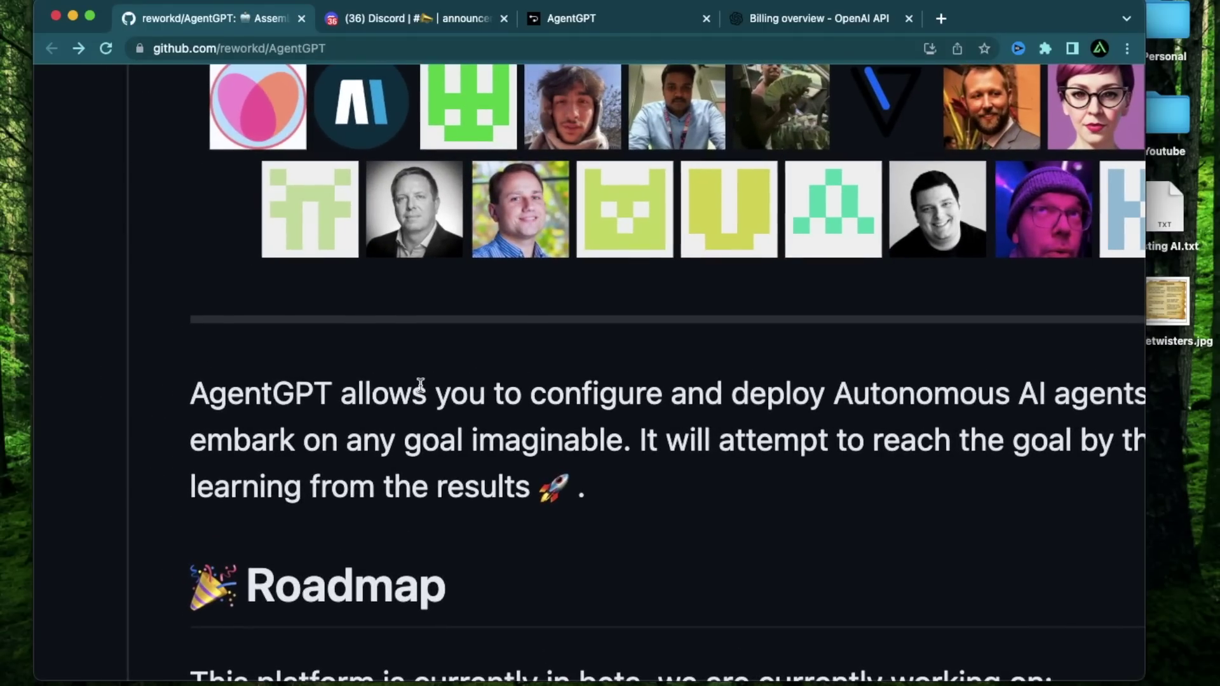
scroll(420, 384, right, 4)
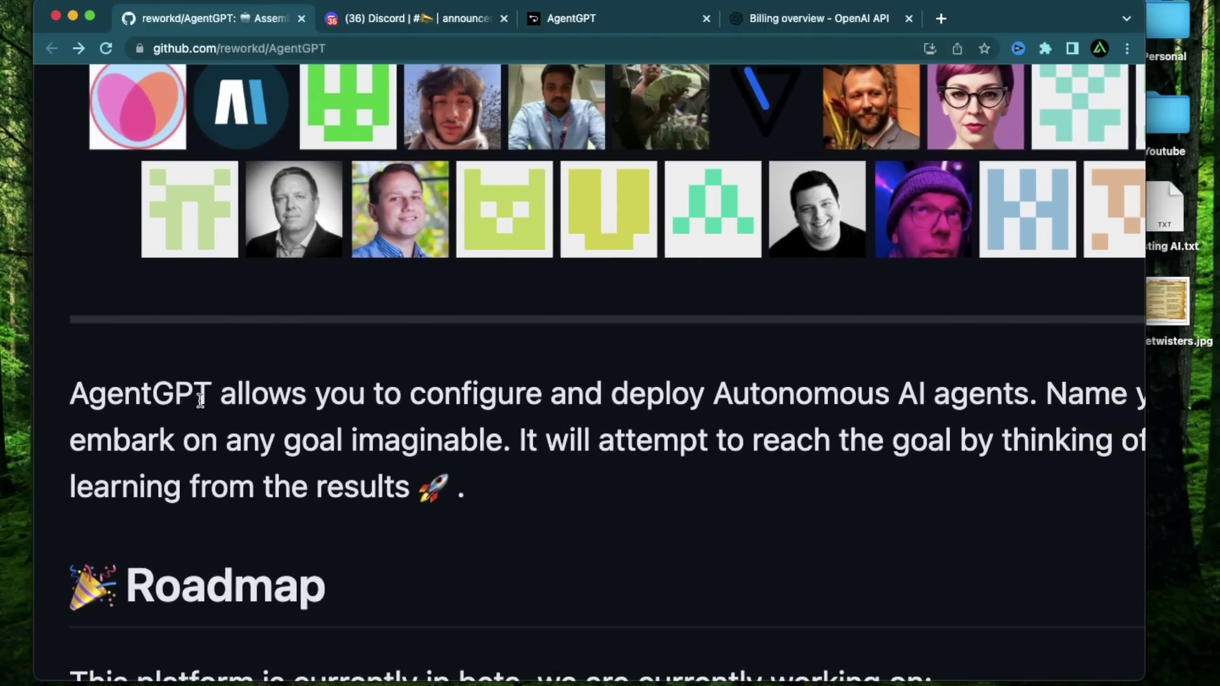
drag(235, 401, 1028, 397)
scroll(858, 399, right, 5)
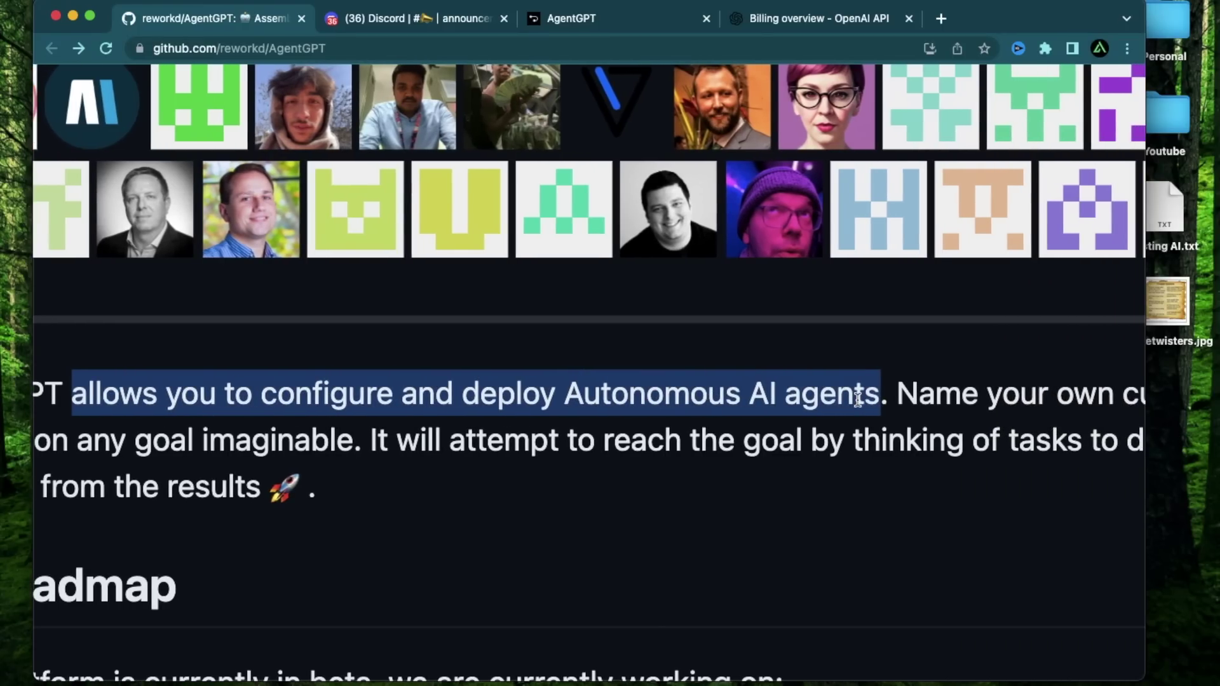
scroll(794, 426, down, 5)
click(714, 459)
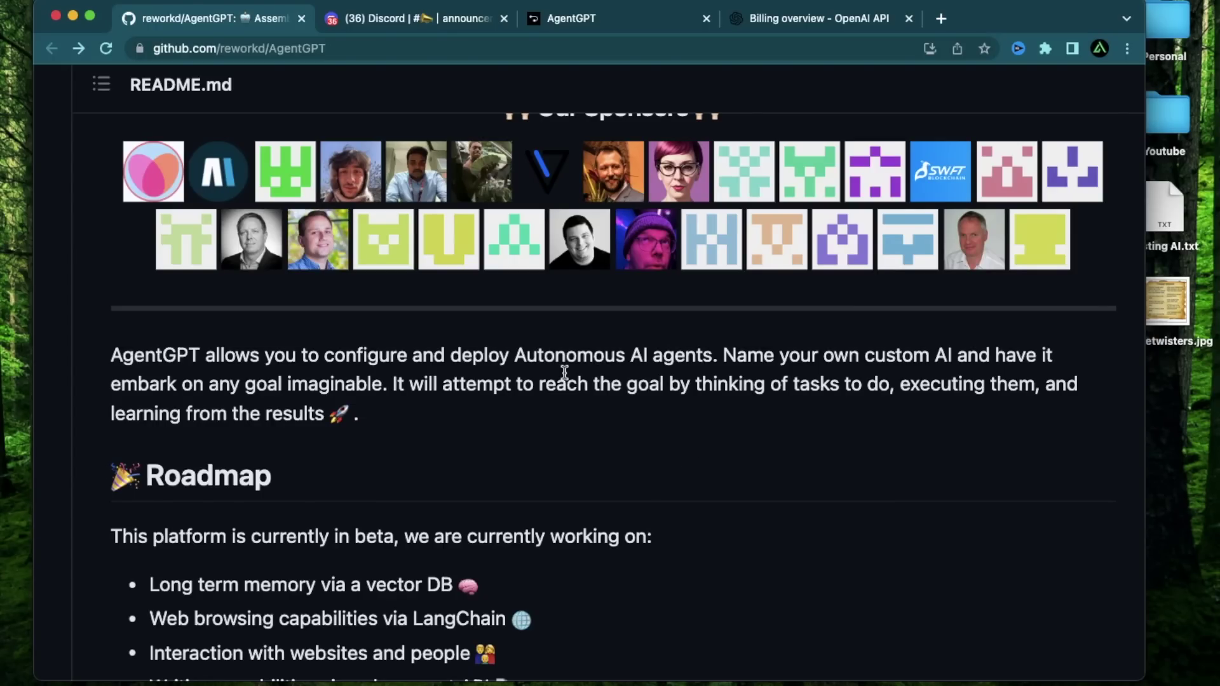
drag(564, 375, 734, 406)
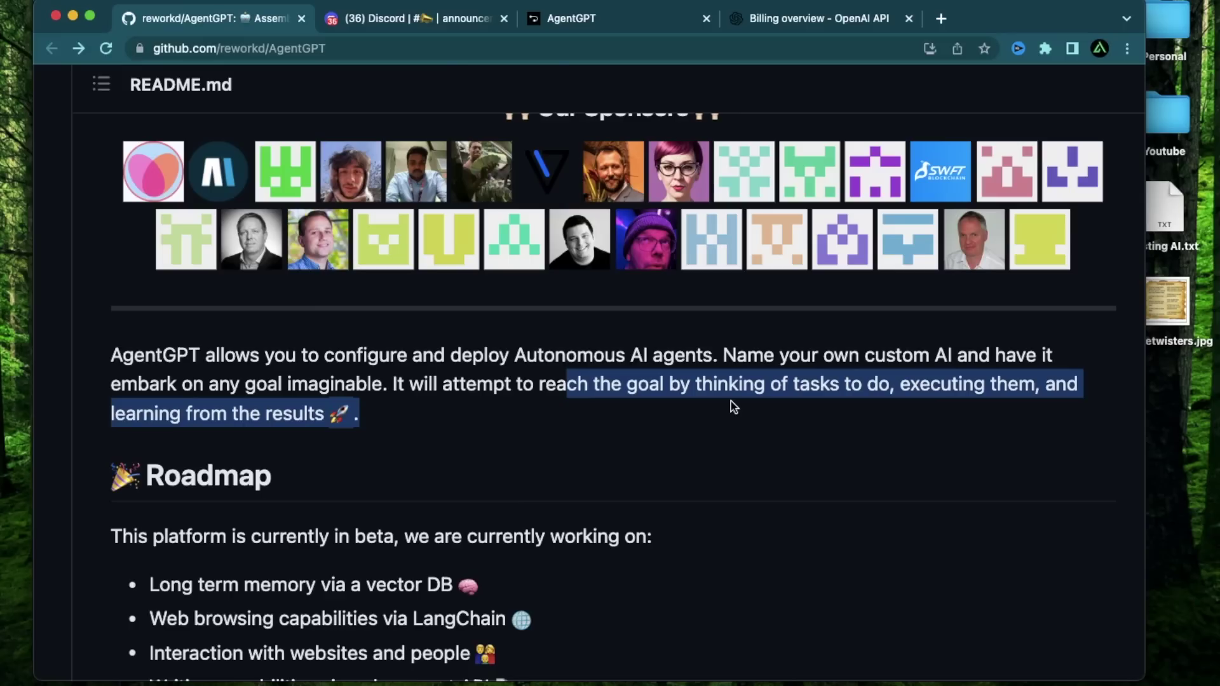
click(731, 402)
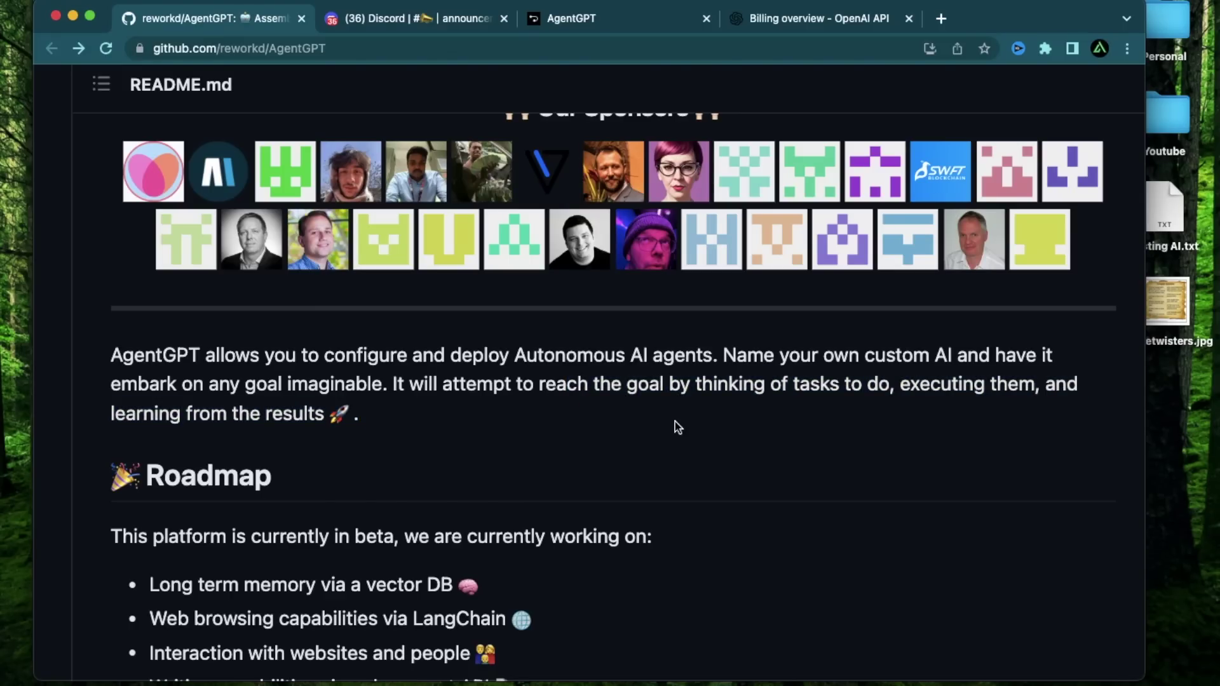
drag(628, 385, 664, 389)
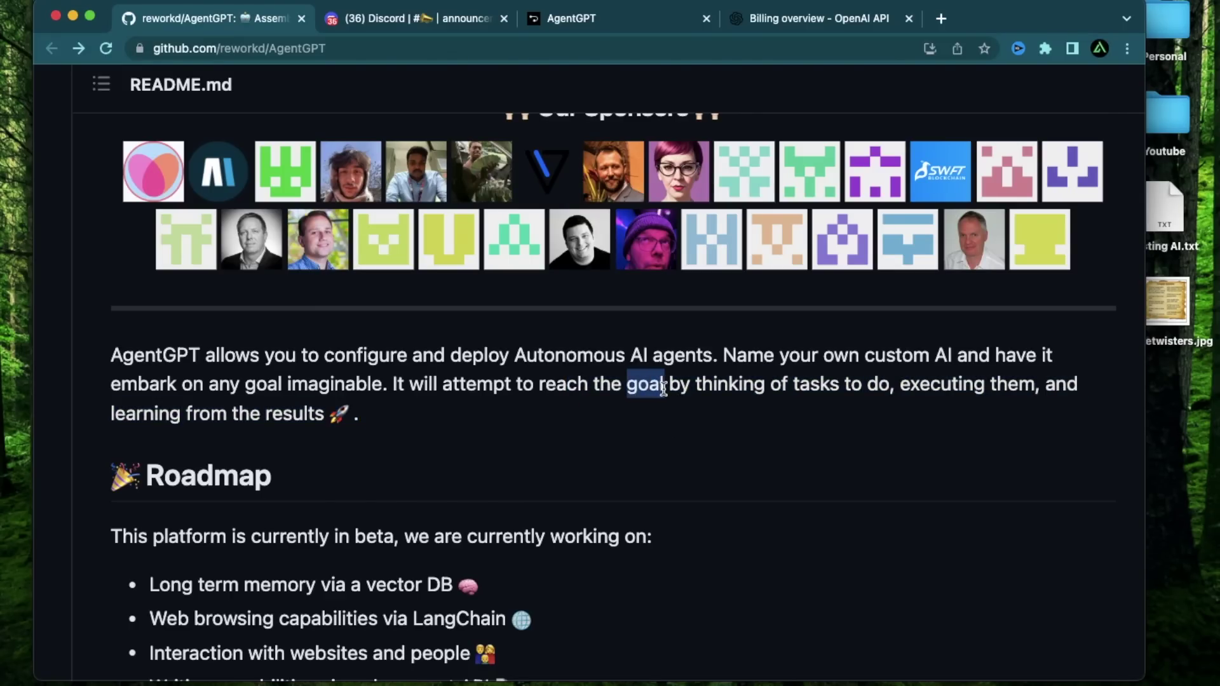
click(626, 434)
drag(515, 356, 713, 360)
click(593, 457)
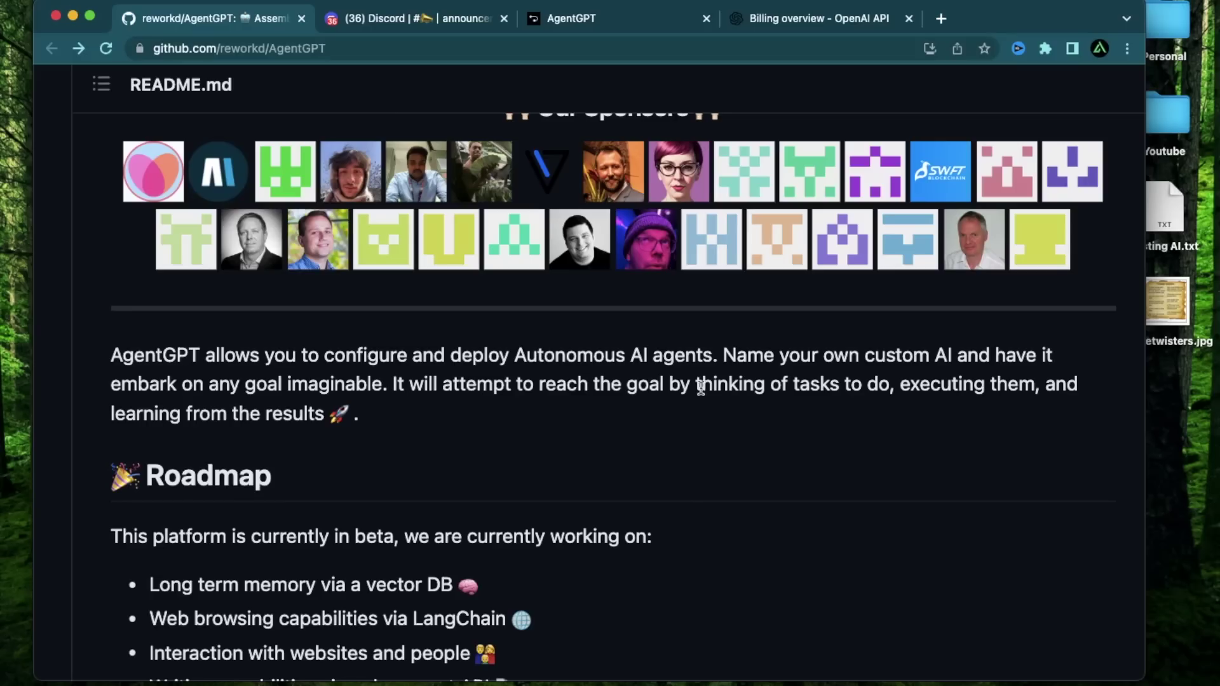
drag(697, 386, 840, 385)
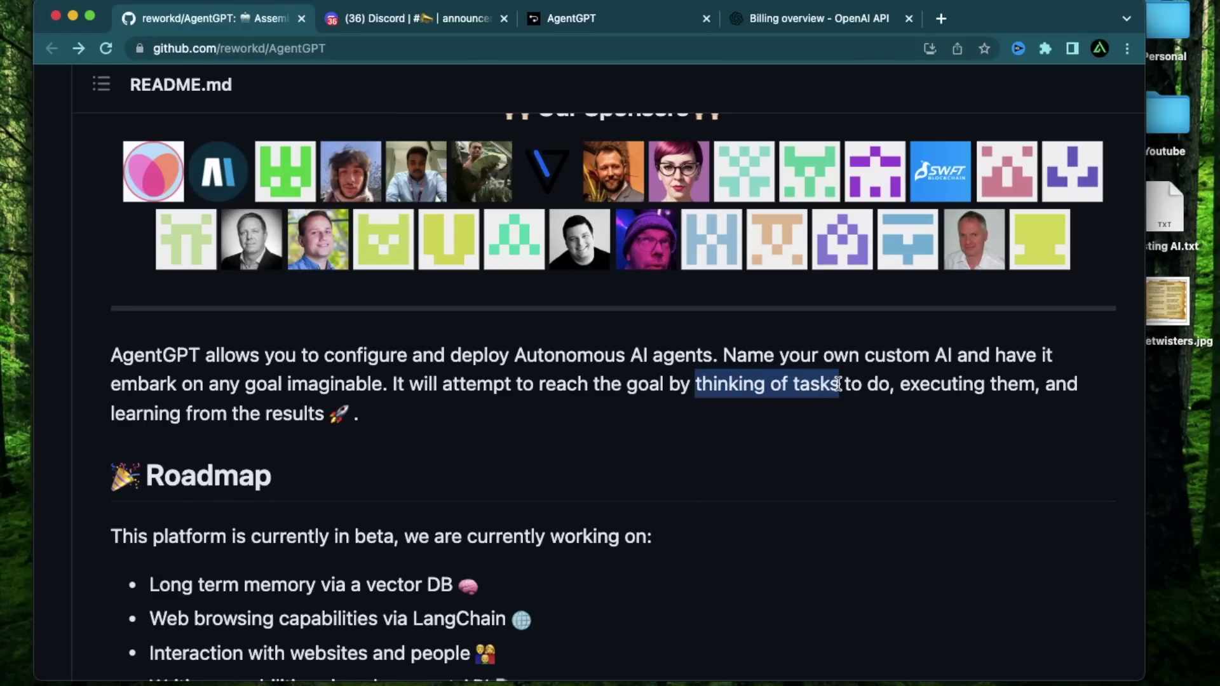
click(745, 443)
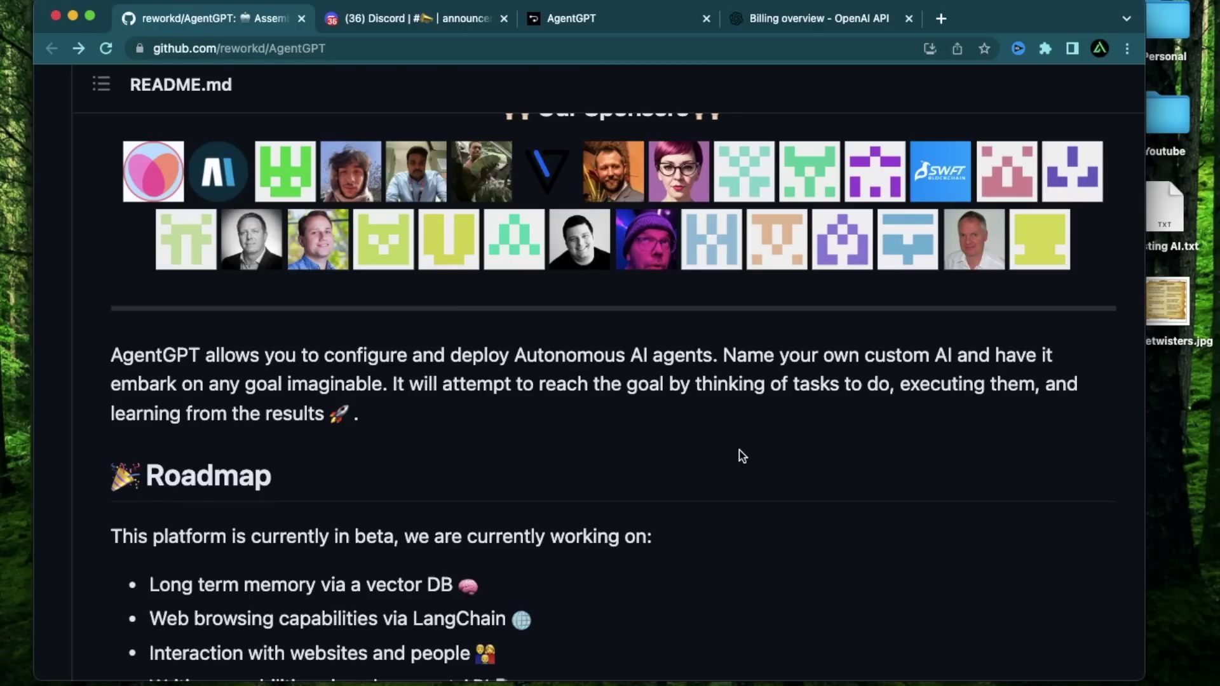
drag(896, 385, 1035, 385)
click(738, 430)
drag(900, 386, 1020, 386)
drag(110, 416, 329, 416)
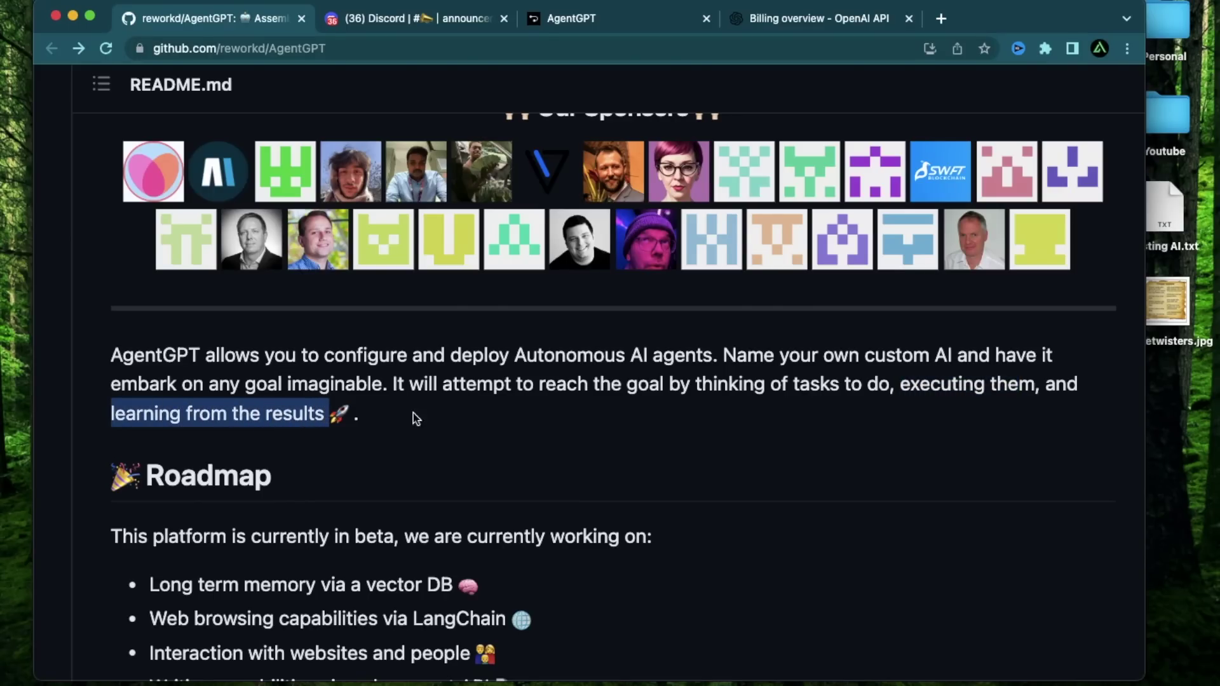
click(655, 368)
scroll(349, 281, up, 10)
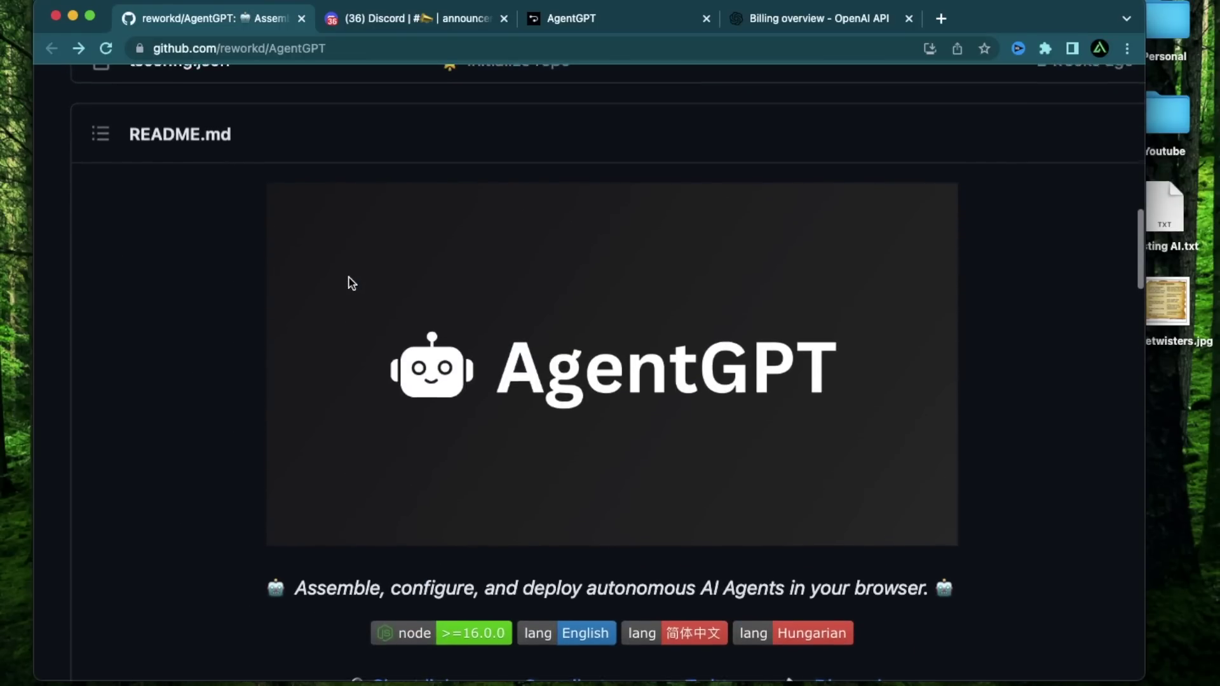
scroll(352, 283, down, 7)
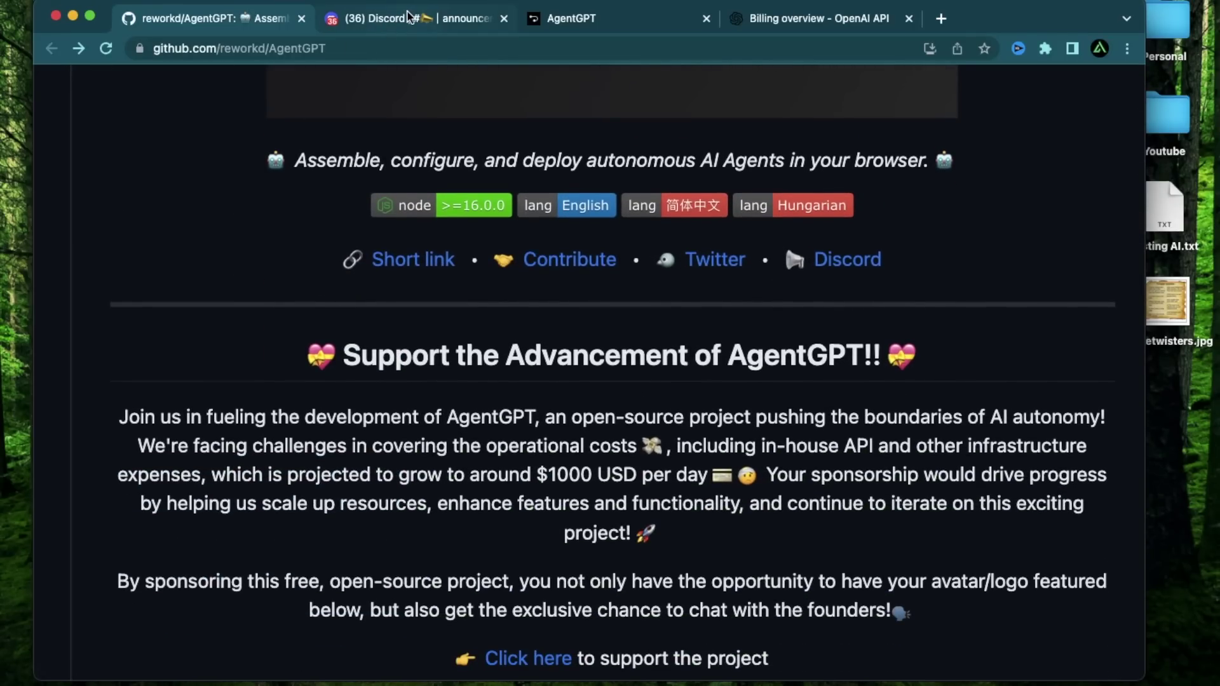
click(410, 17)
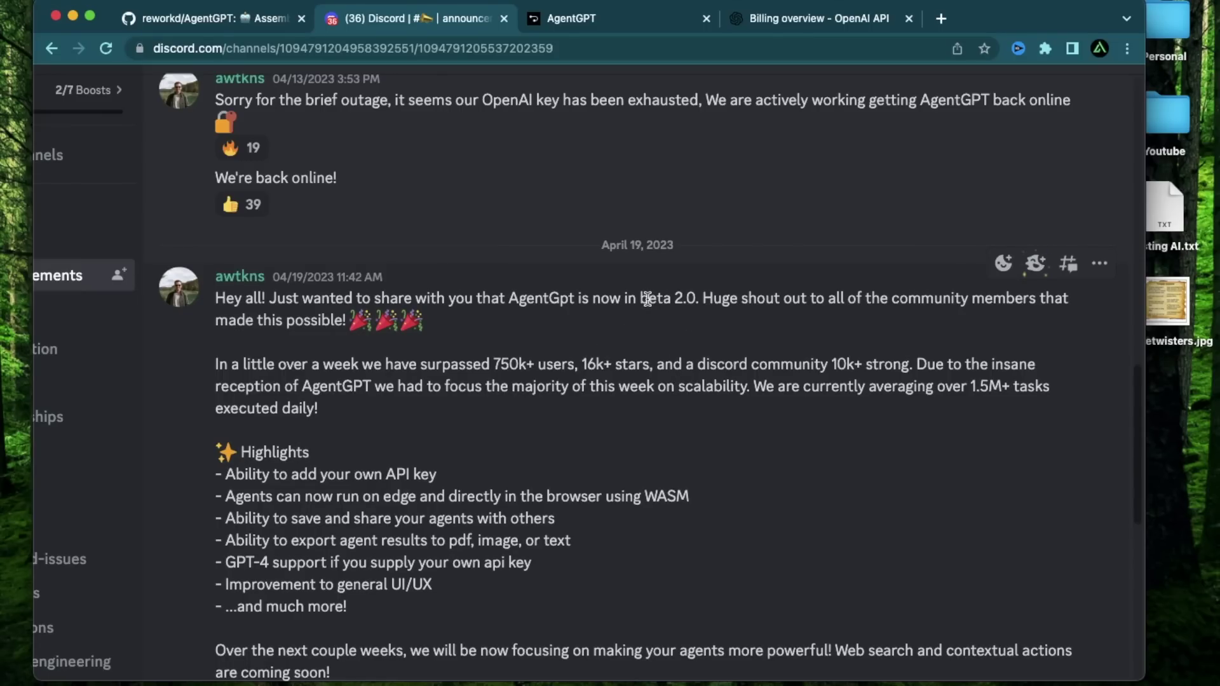
Highlight 'beta 2.0' and the agents-run-on-edge feature in the Discord announcement.
drag(640, 298, 696, 299)
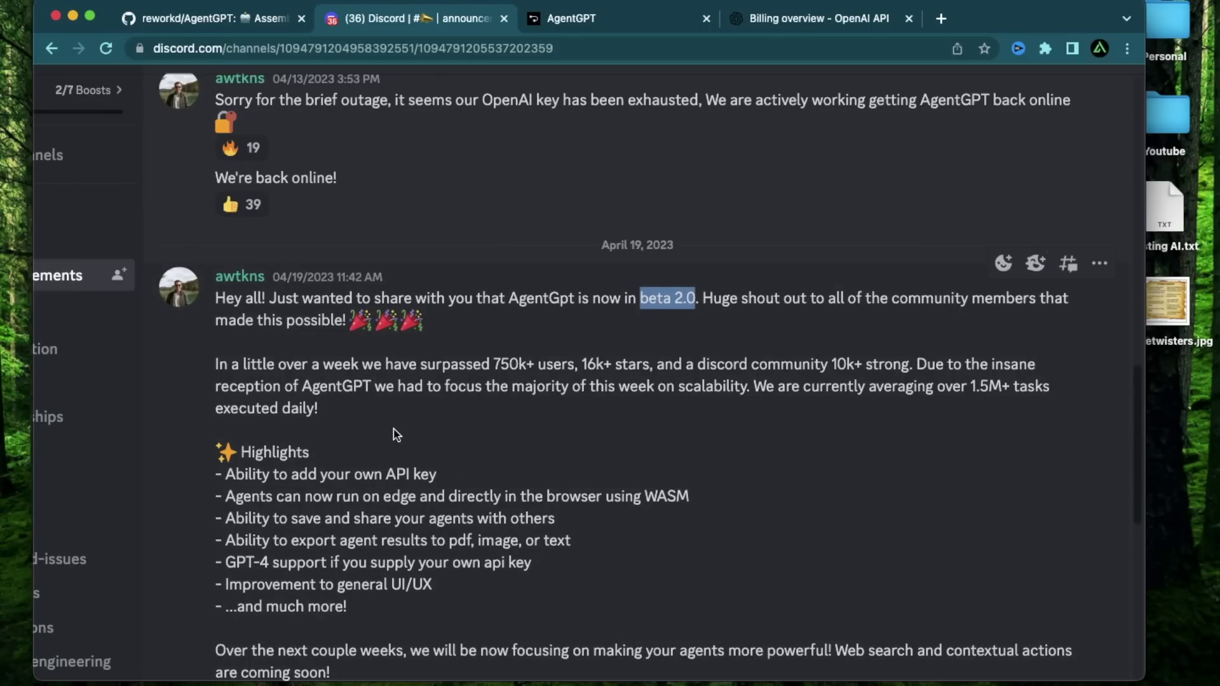
scroll(395, 432, down, 3)
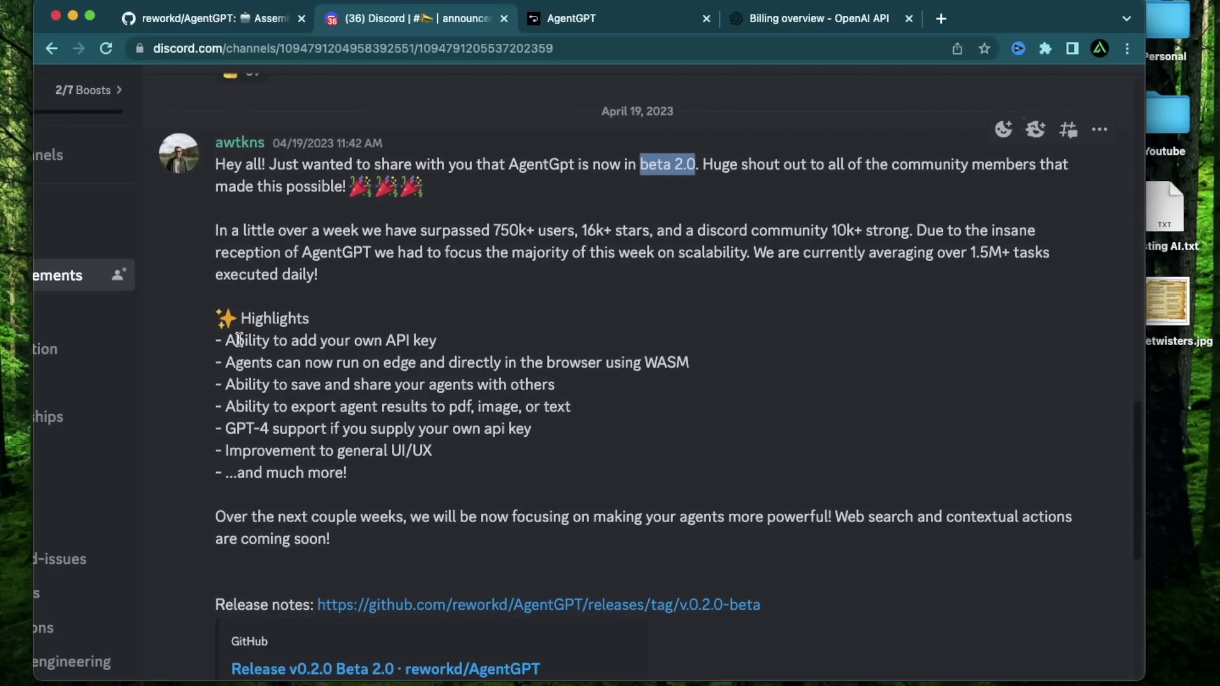
drag(235, 340, 453, 353)
drag(259, 365, 415, 371)
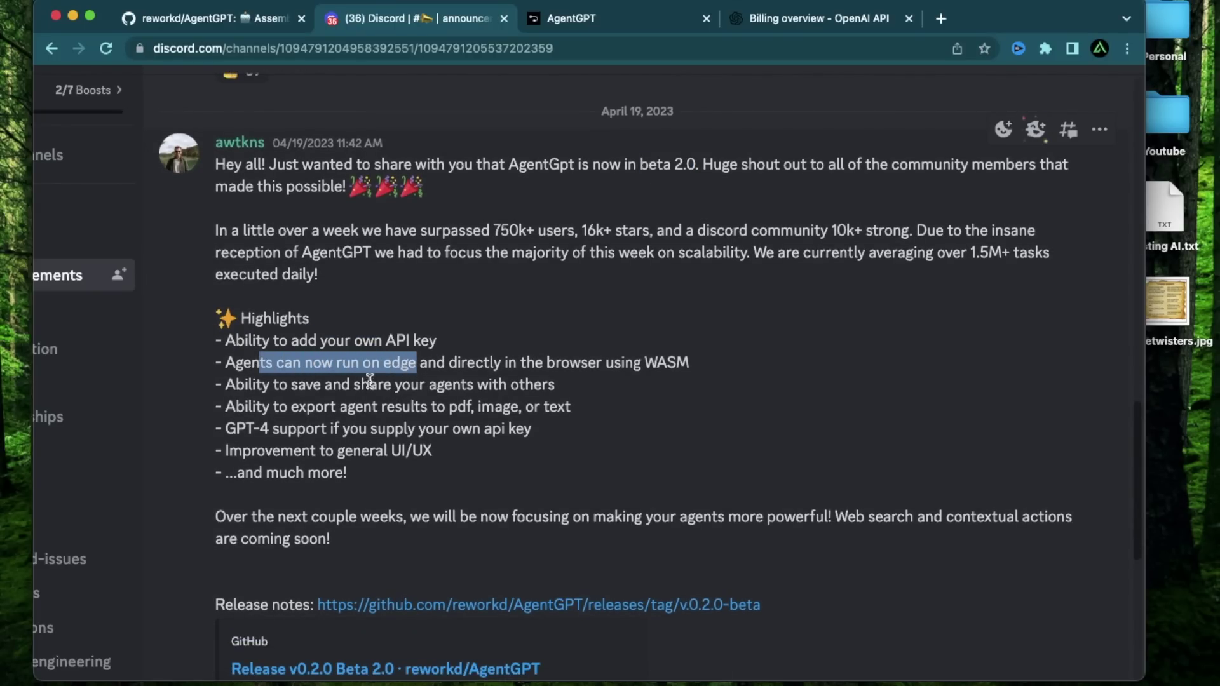
click(369, 382)
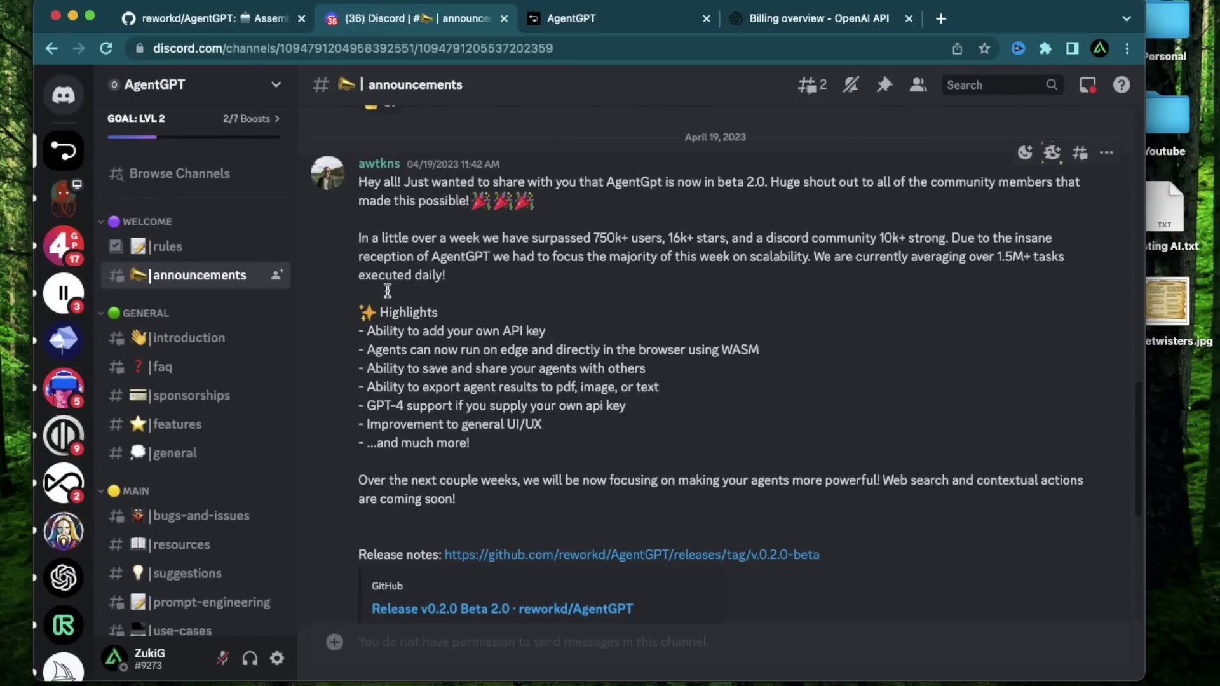
Compare the zoomed-out AgentGPT GitHub README with the Discord announcements, then move on to the AgentGPT web app.
click(216, 20)
scroll(713, 373, up, 2)
key(super+minus)
key(super+minus)
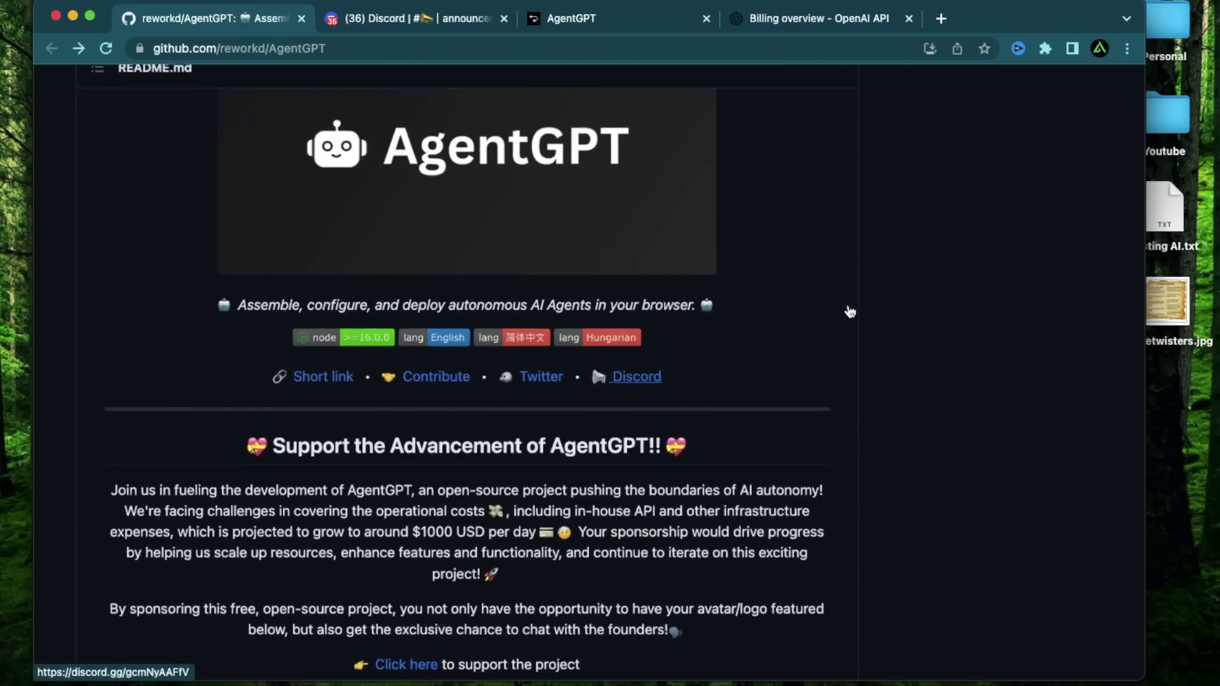
click(432, 29)
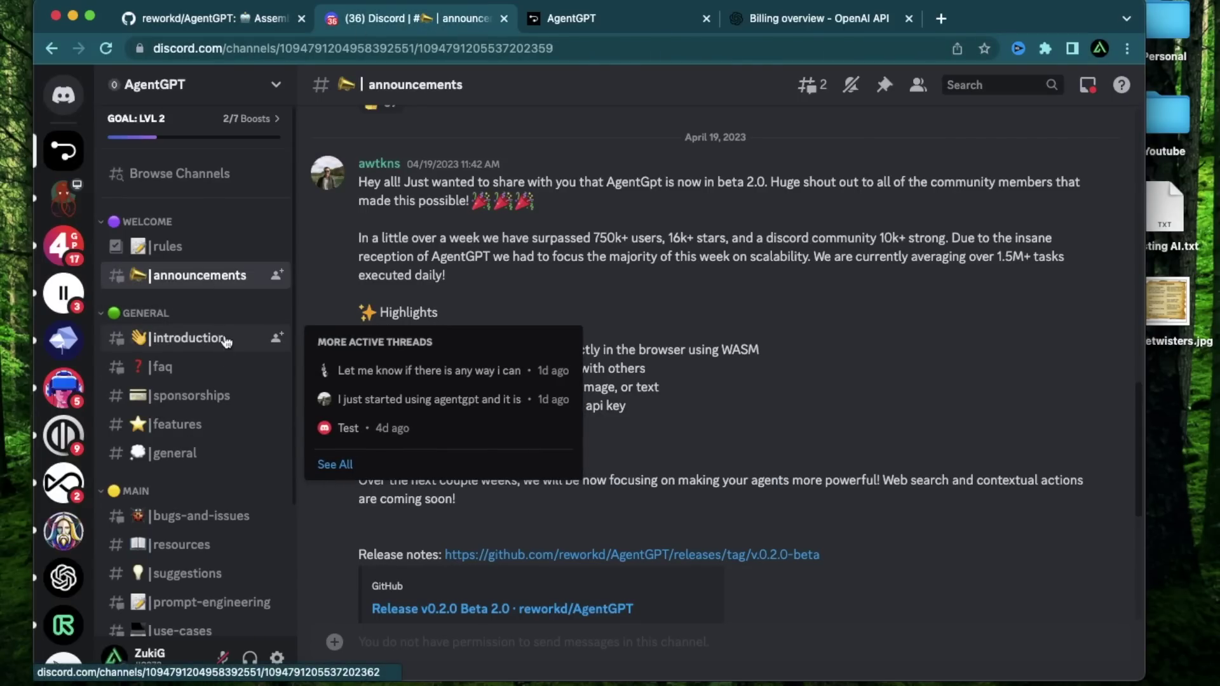
scroll(755, 359, down, 5)
key(super+alt+Left)
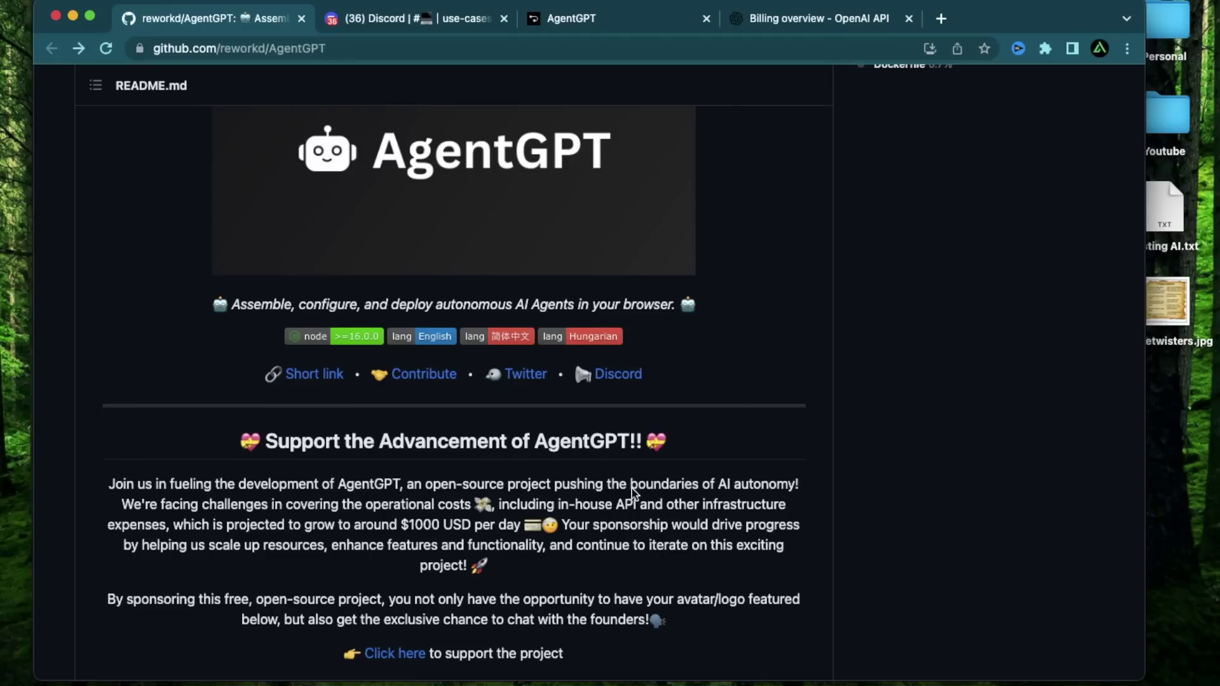
scroll(710, 410, down, 2)
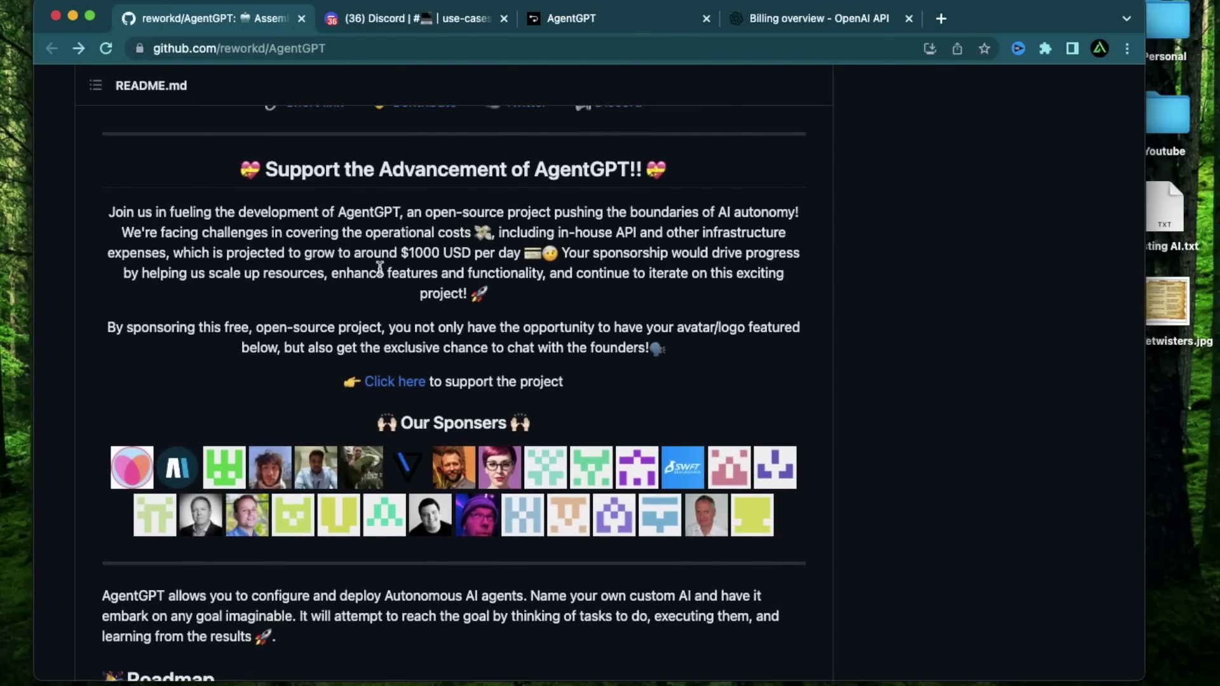
scroll(466, 406, up, 8)
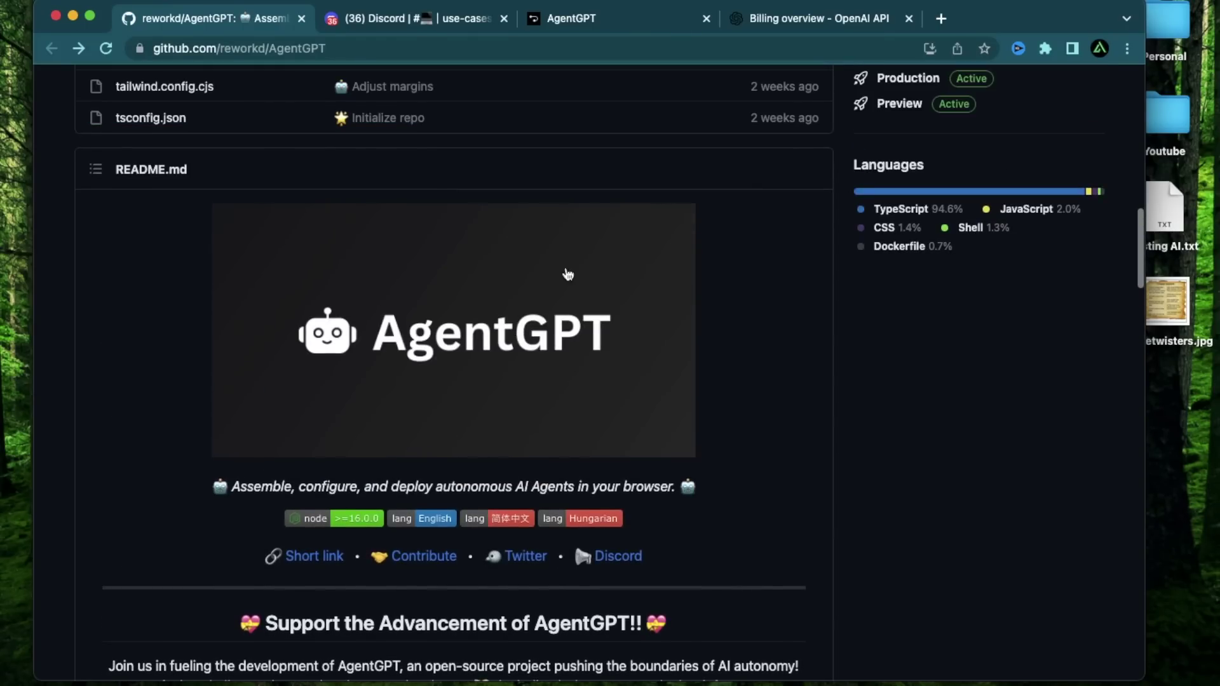
click(642, 21)
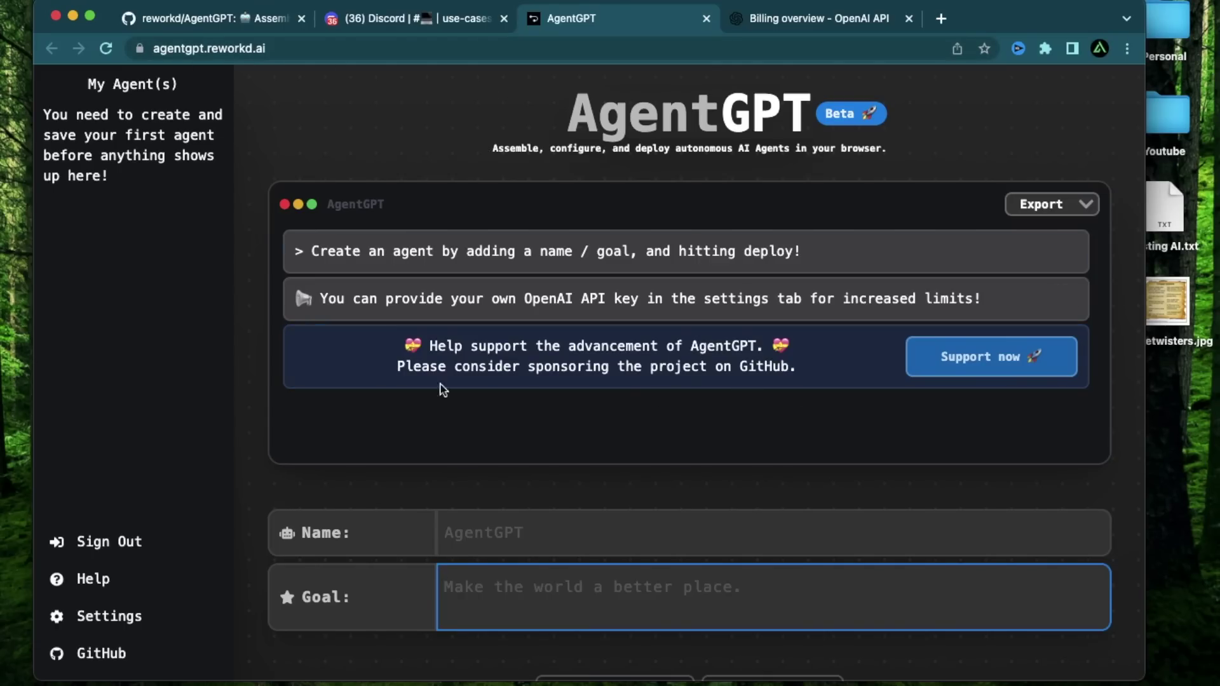
Check the API key field and model list in AgentGPT Settings, keep gpt-3.5-turbo, and close without saving.
key(shift+Tab)
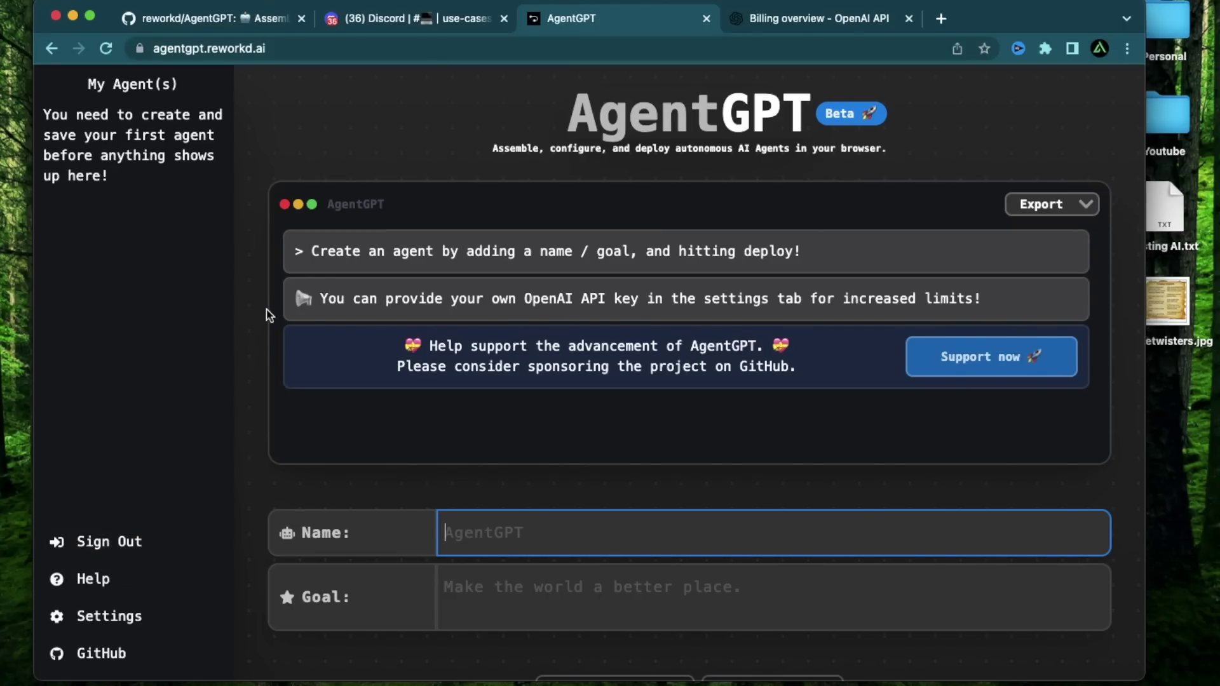
scroll(270, 343, down, 1)
click(94, 617)
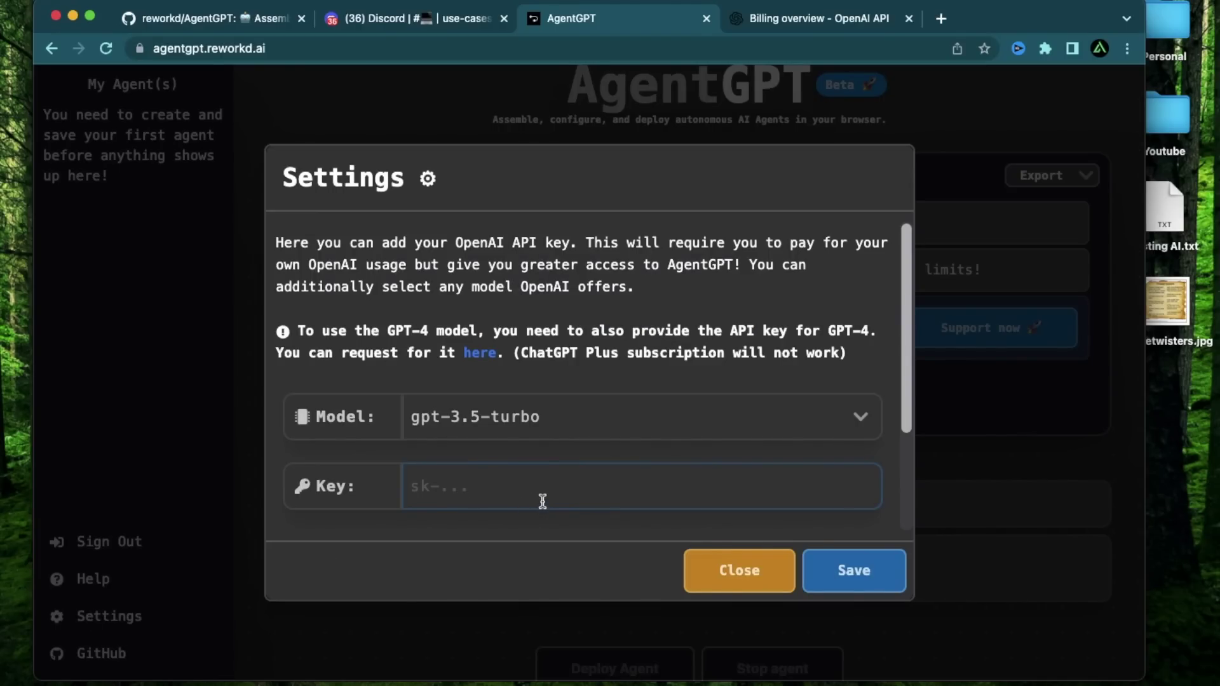
click(565, 481)
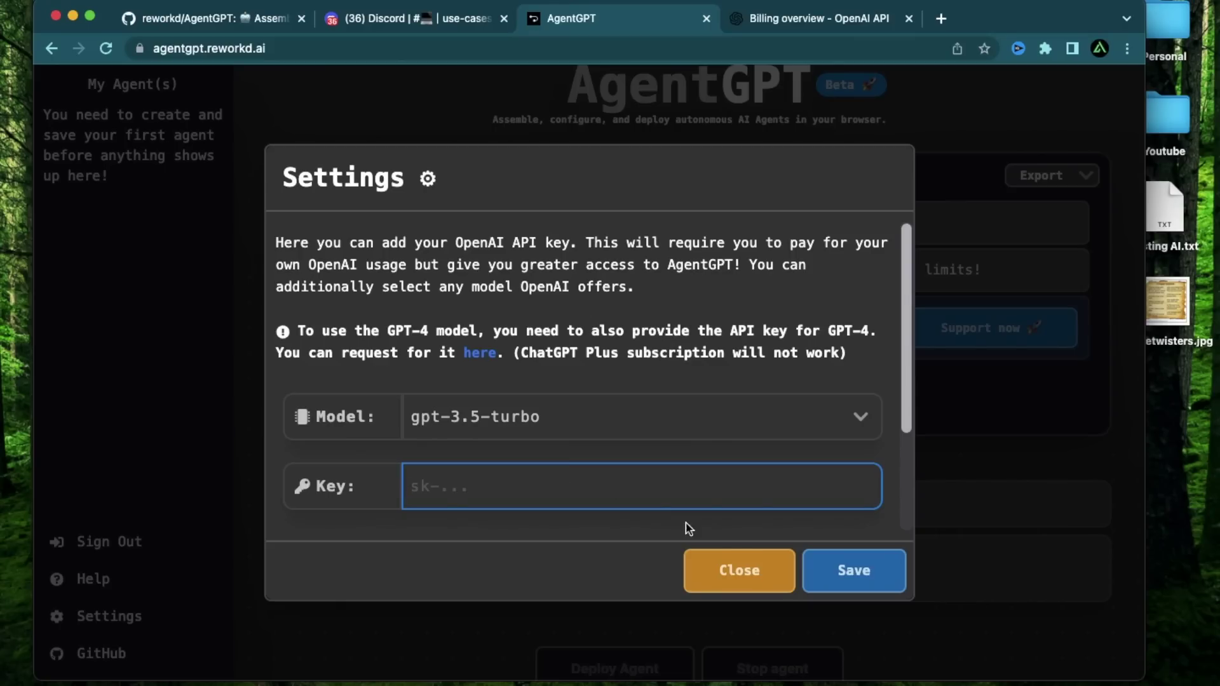
click(859, 418)
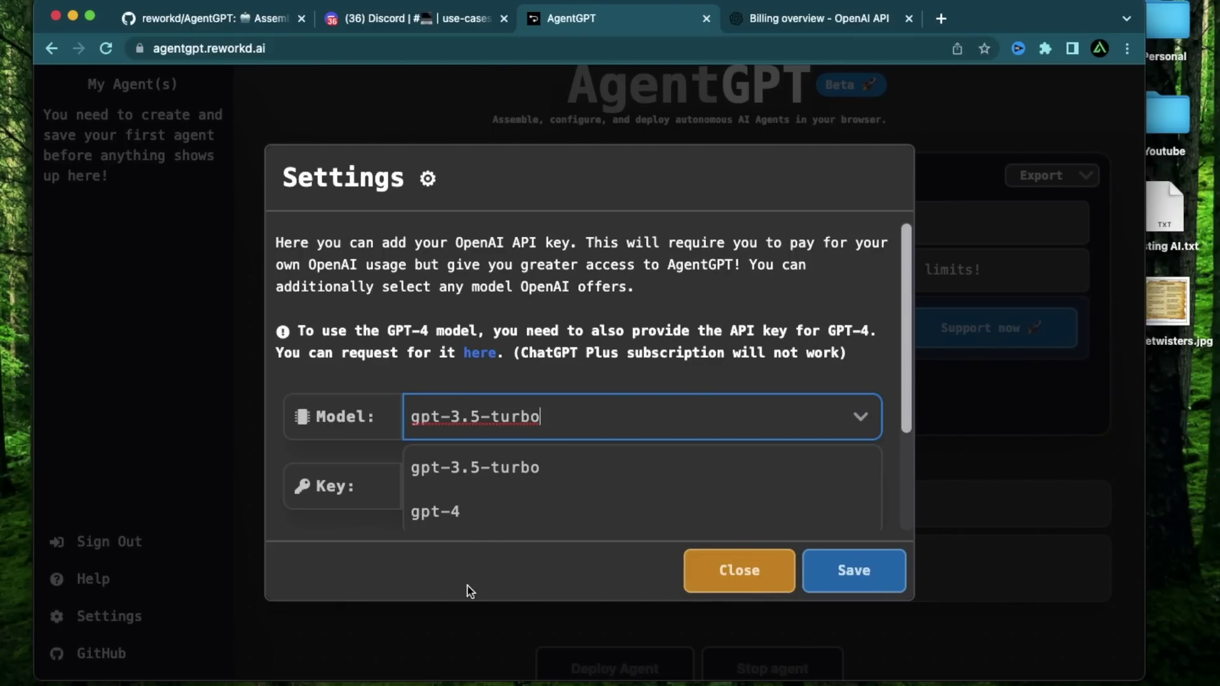
click(485, 584)
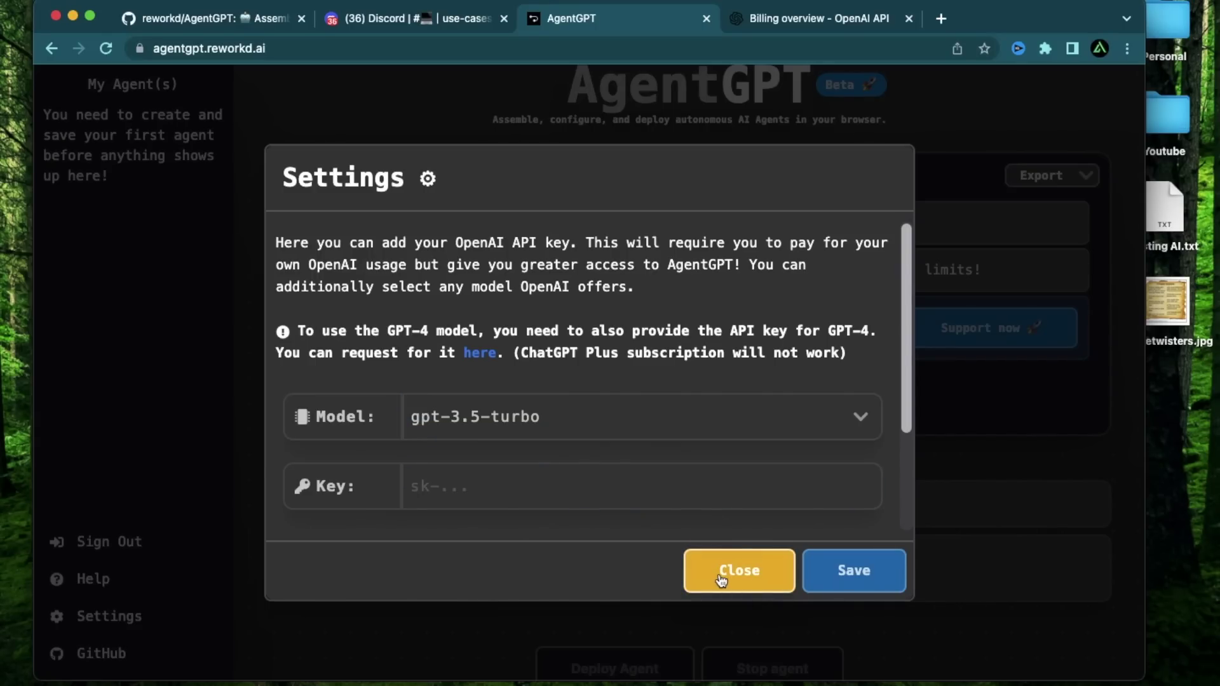
click(713, 568)
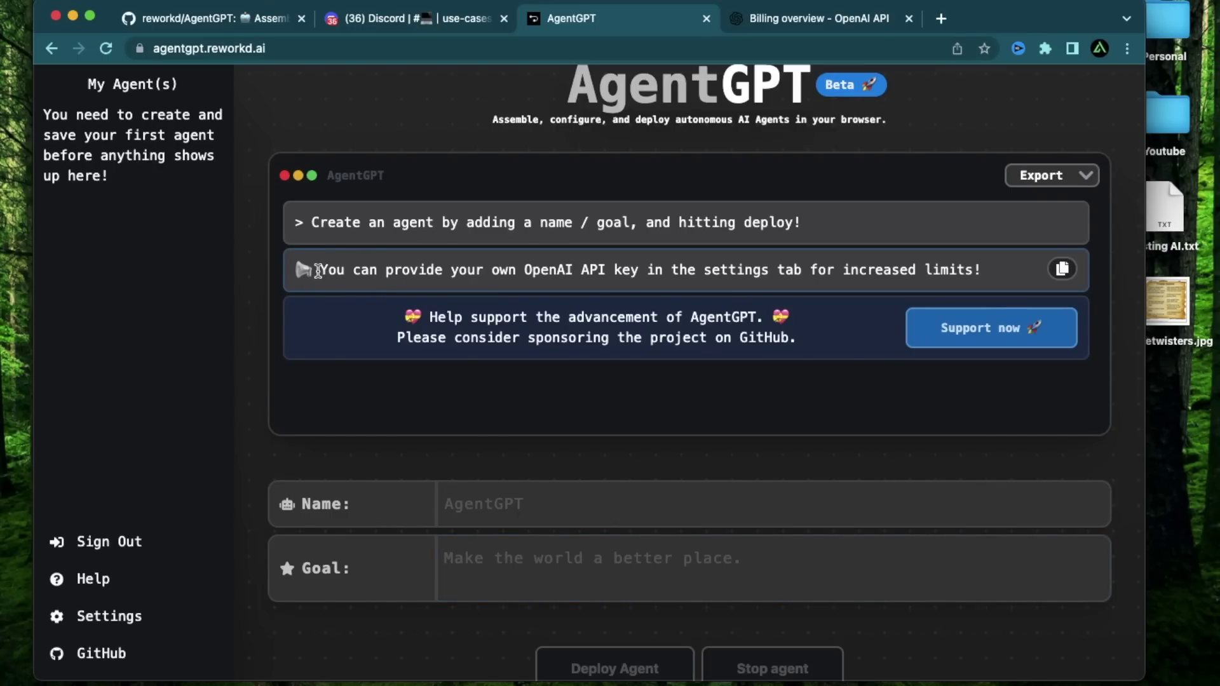
Copy the tip about providing your own OpenAI API key, then look over the empty agent form.
drag(318, 271, 998, 269)
click(1062, 269)
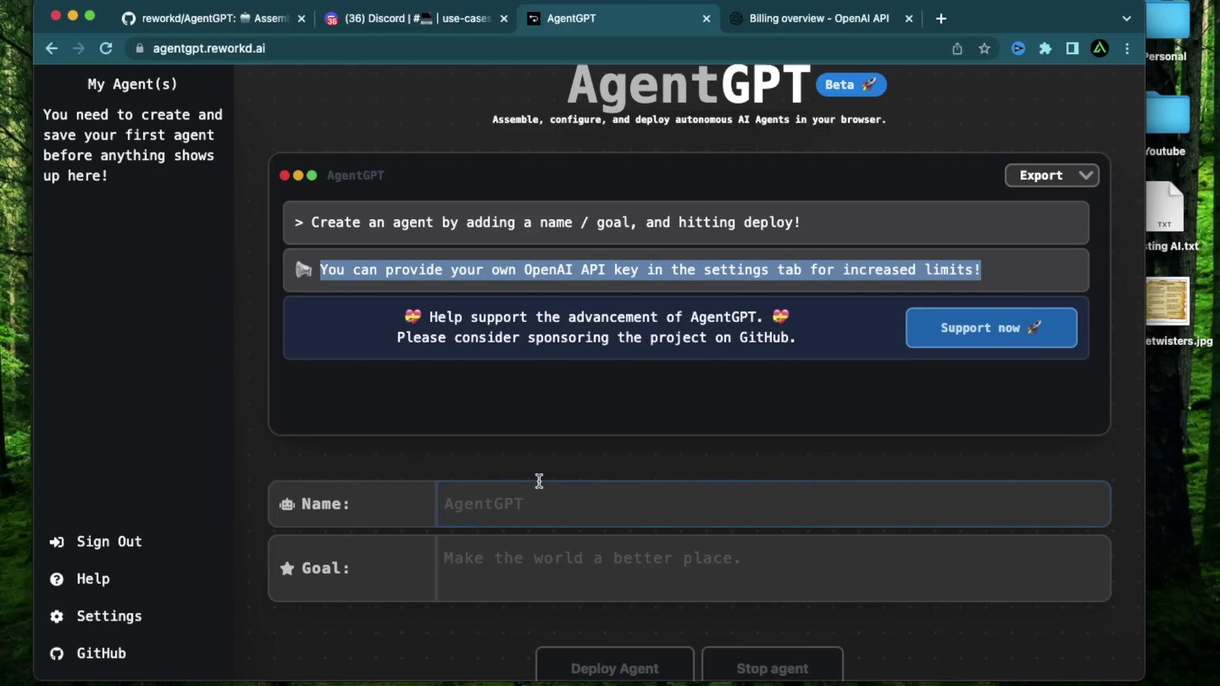
click(378, 559)
scroll(379, 509, up, 1)
scroll(378, 508, down, 2)
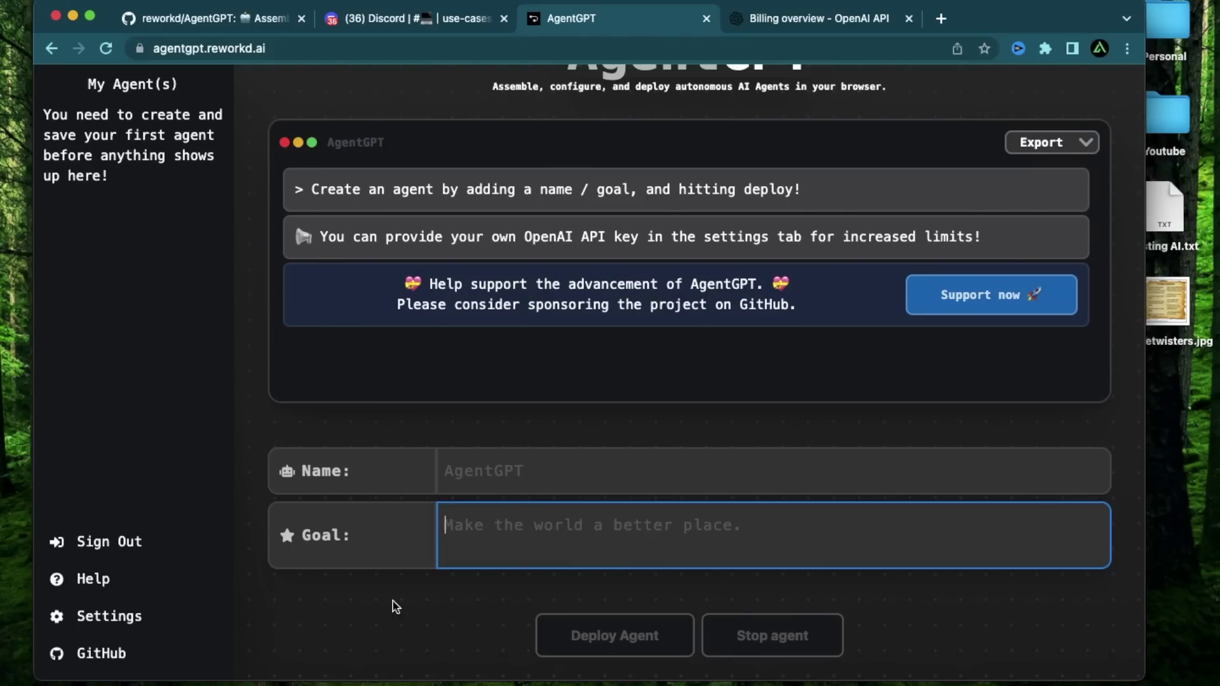
scroll(390, 473, up, 2)
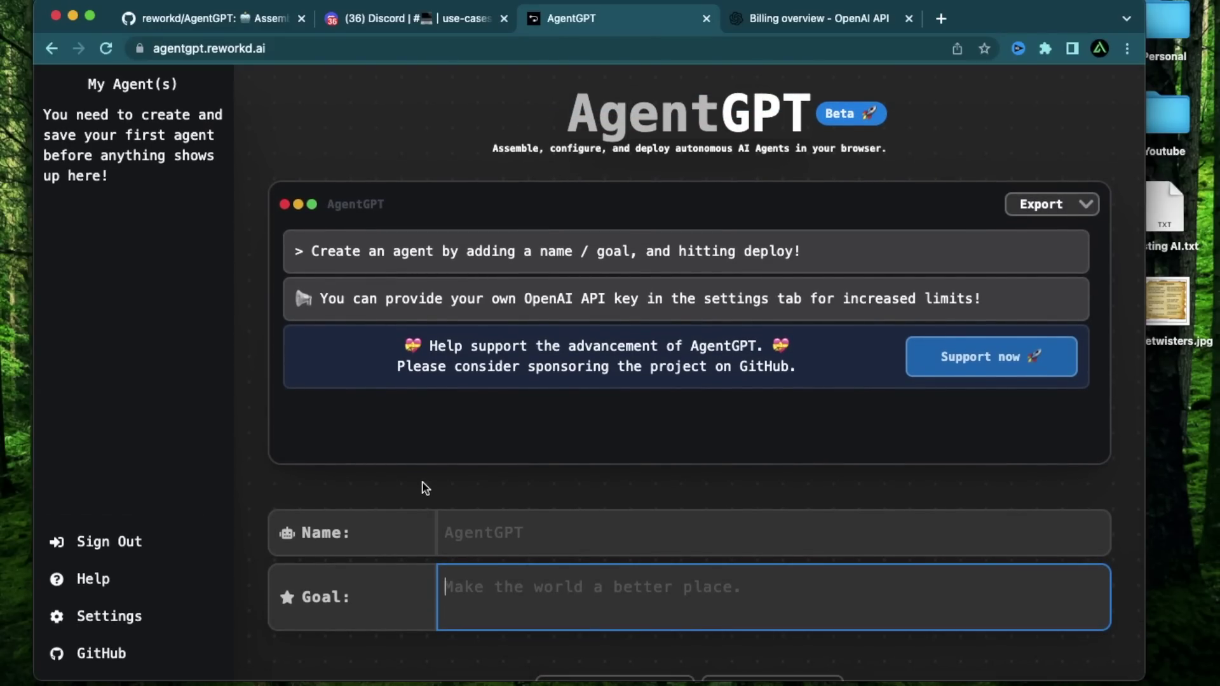
scroll(423, 487, down, 2)
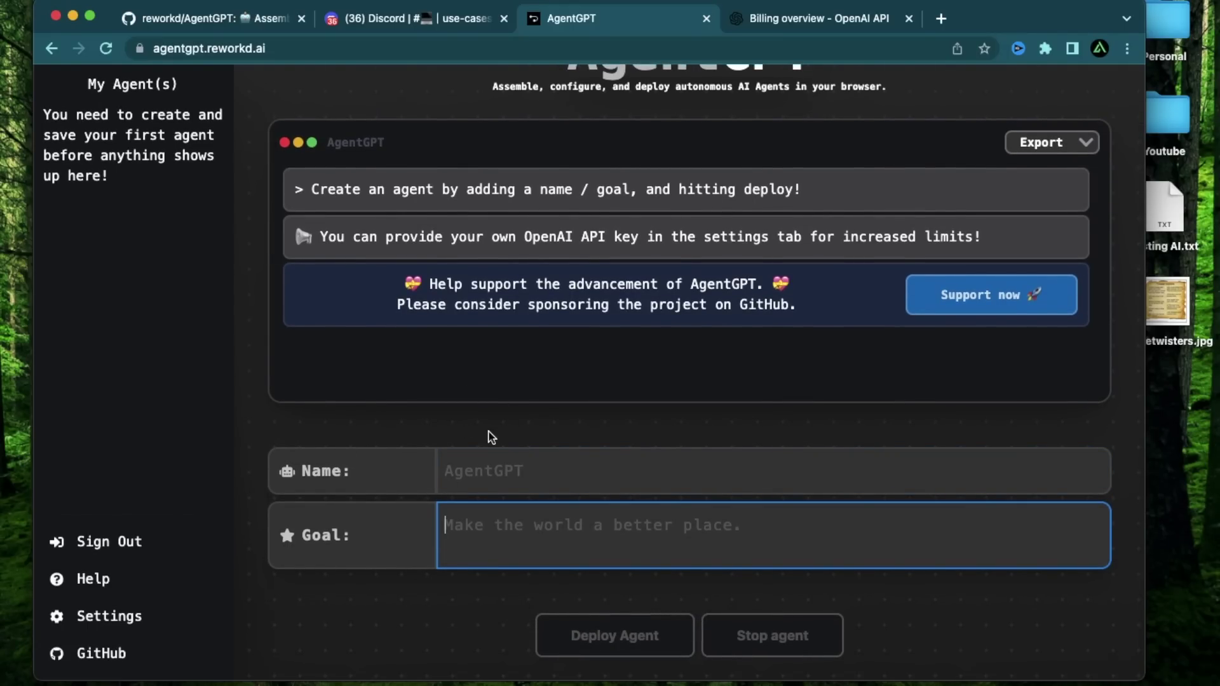
click(525, 420)
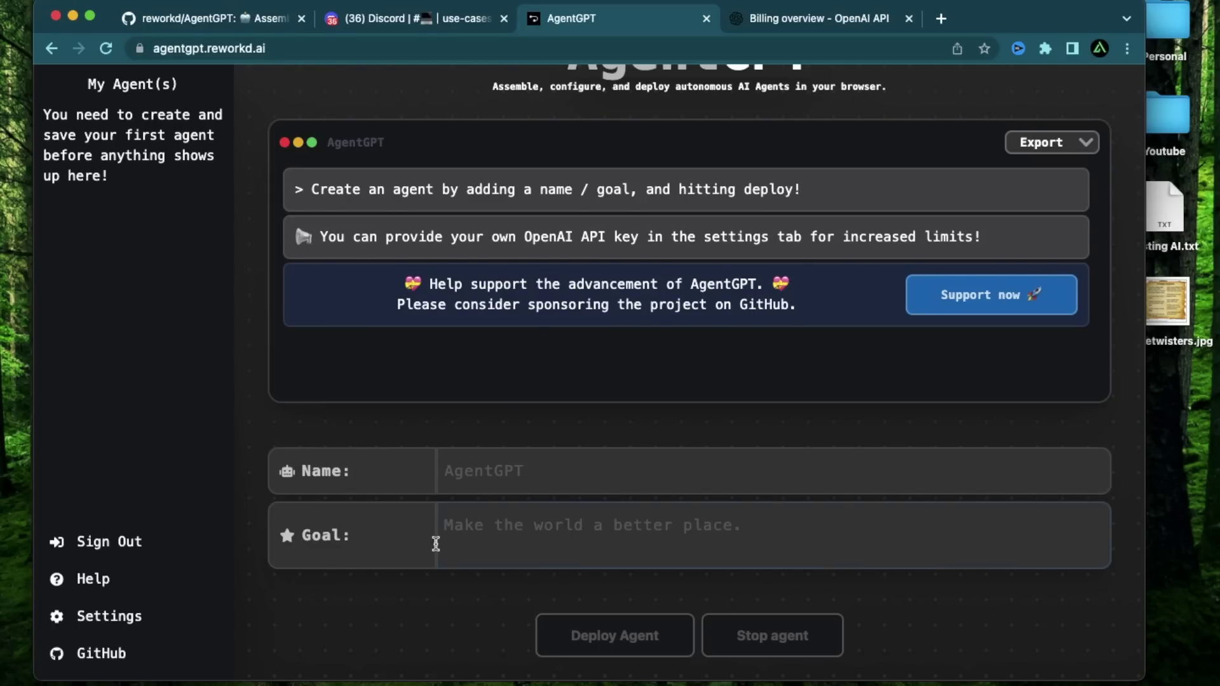
Enter the goal 'Build a AI newsletter and scale it to 100,000 user' and name the agent NewsletterGPT.
click(527, 523)
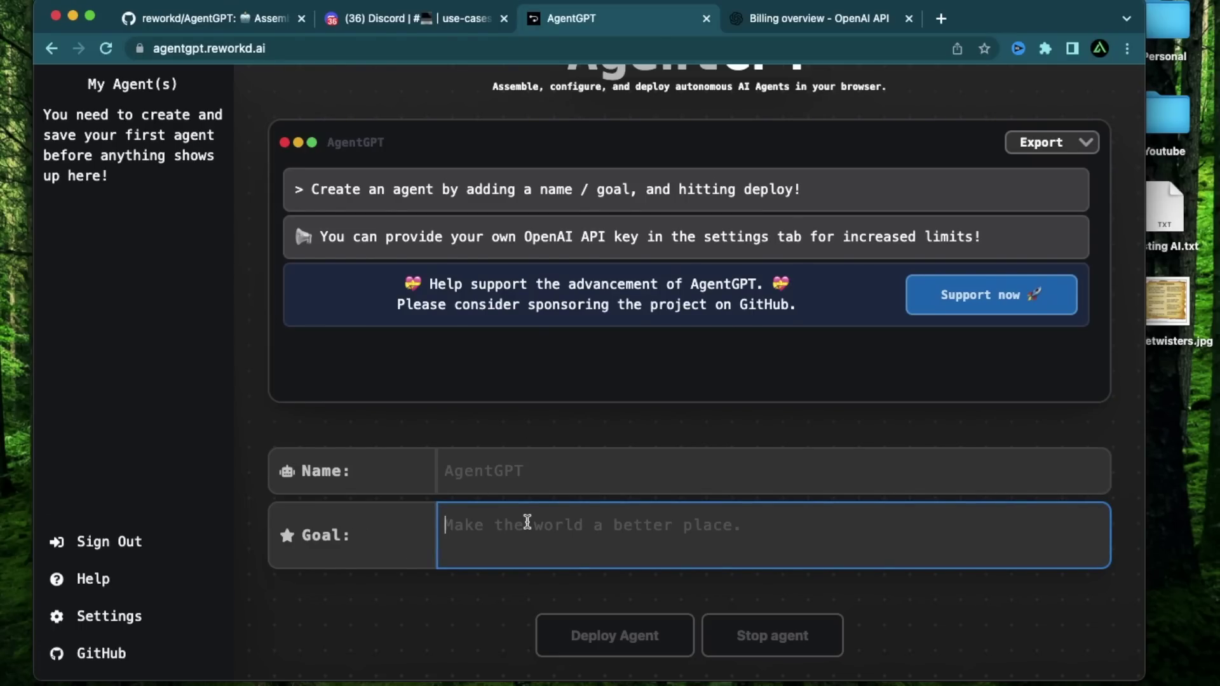
text(Build an)
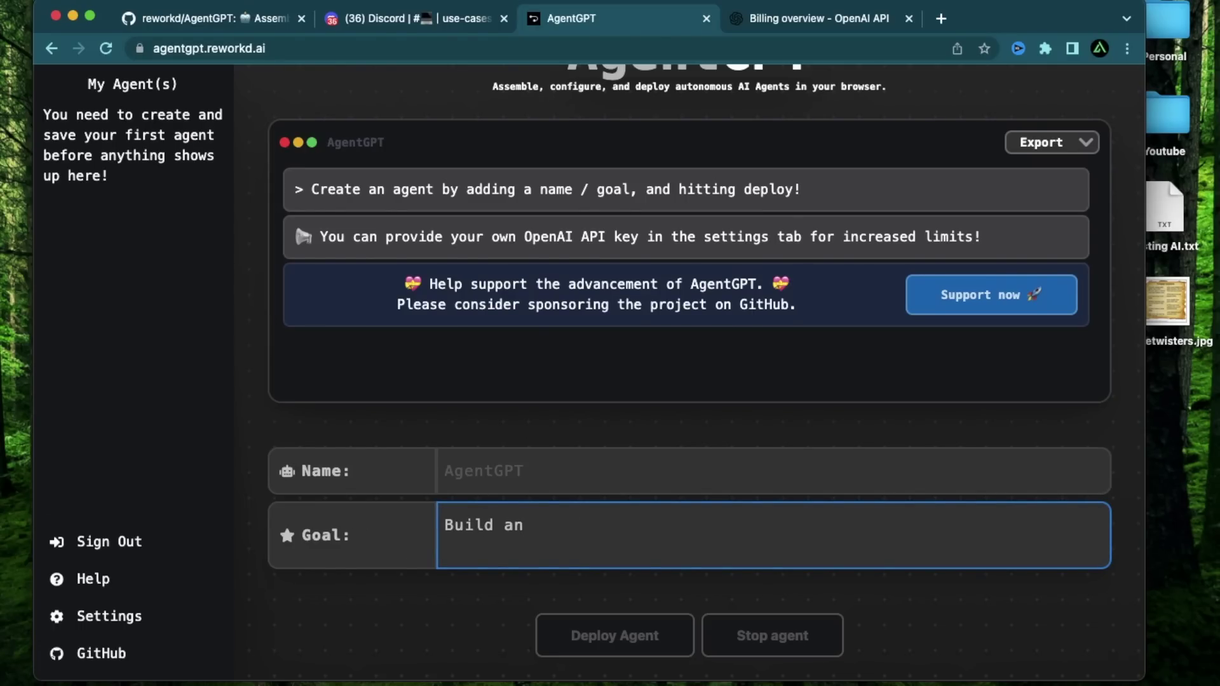
text(AI newslett)
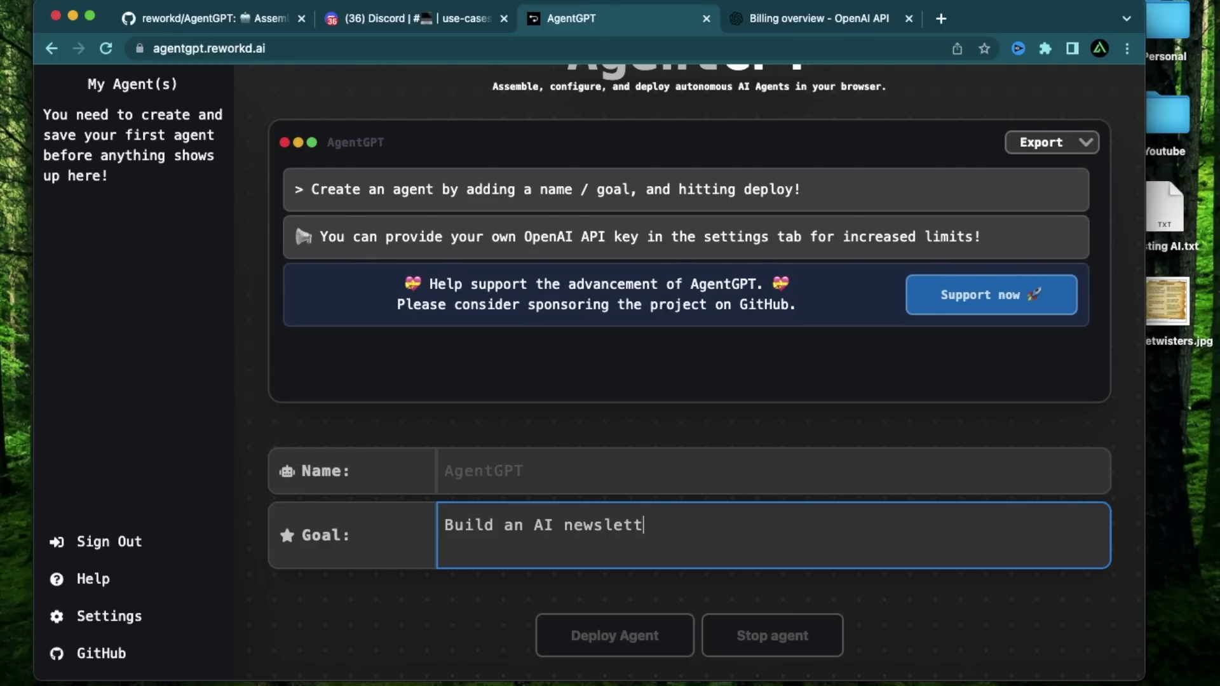
text(er and scale it)
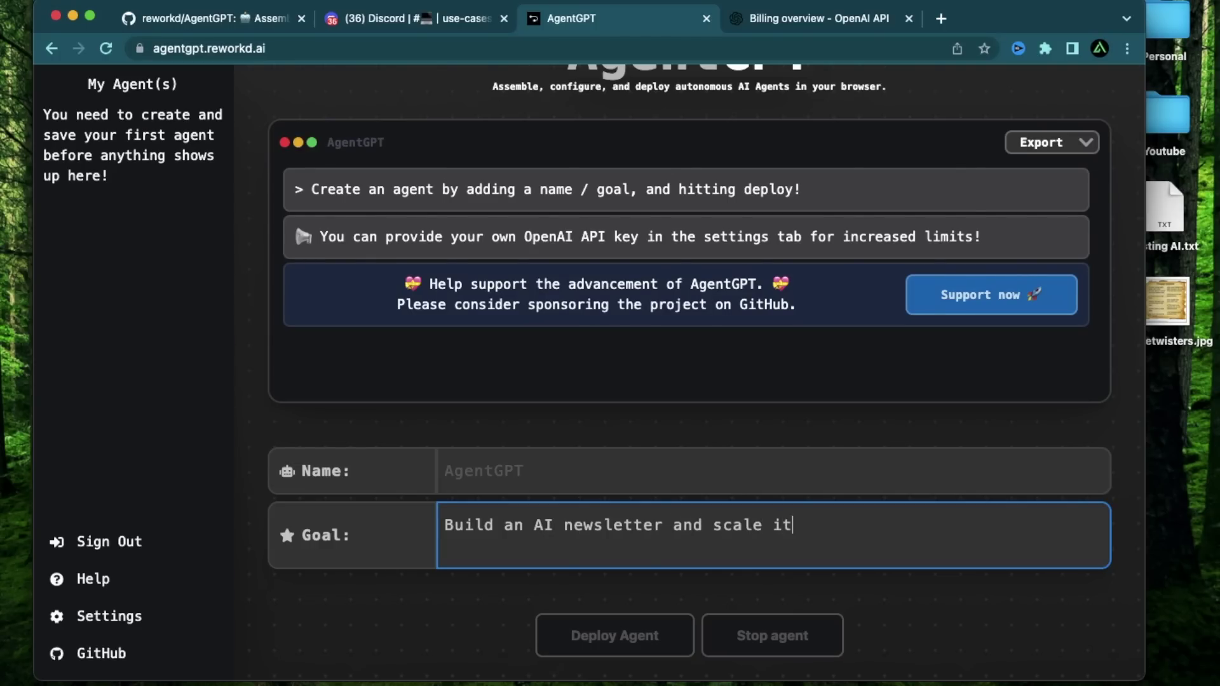
text( to 100,000 )
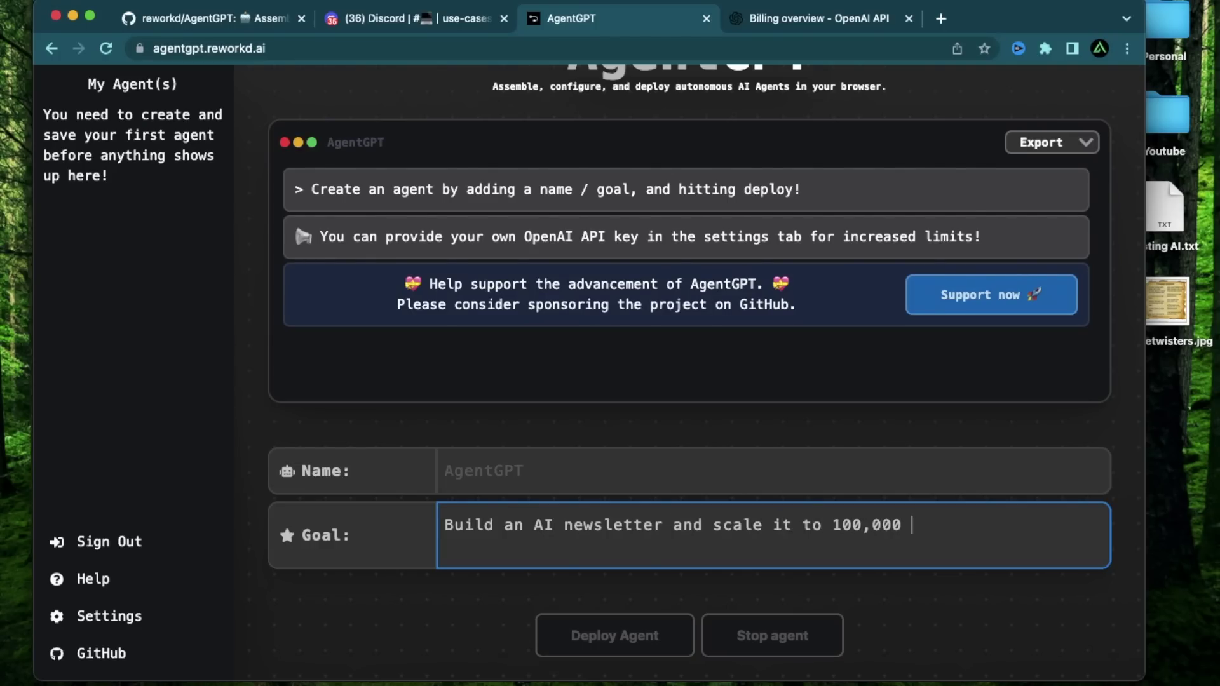
text(user)
click(392, 639)
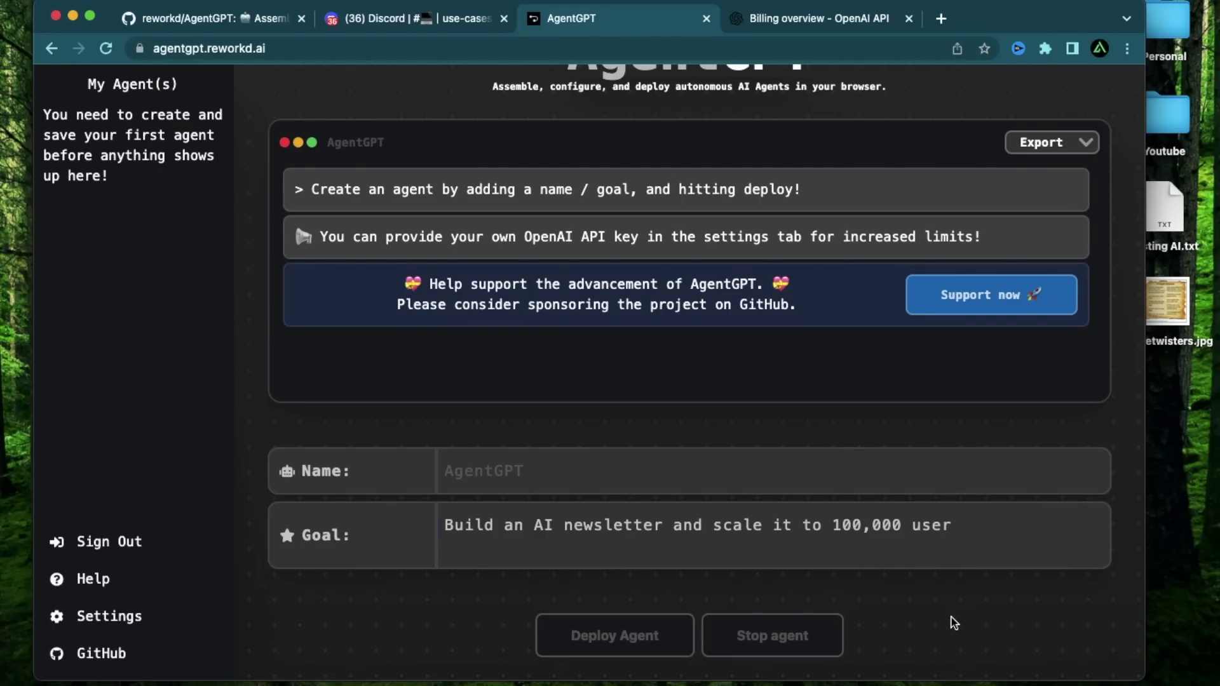
key(Tab)
text(Newl)
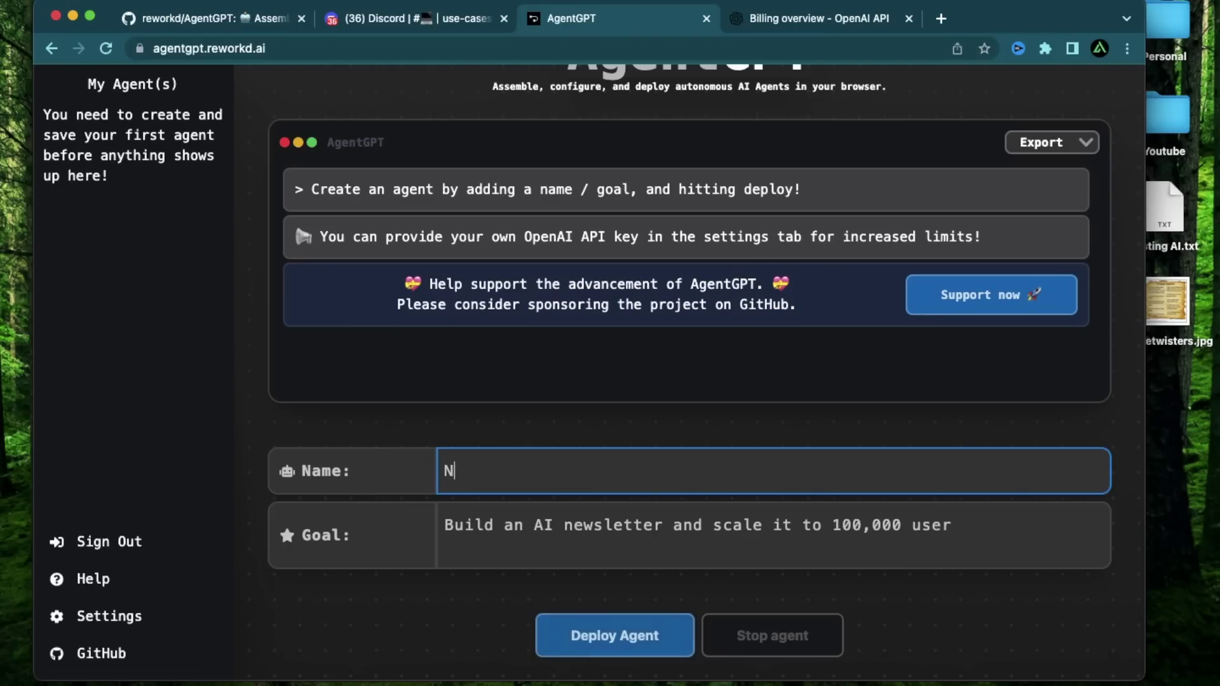
text(letterGPT)
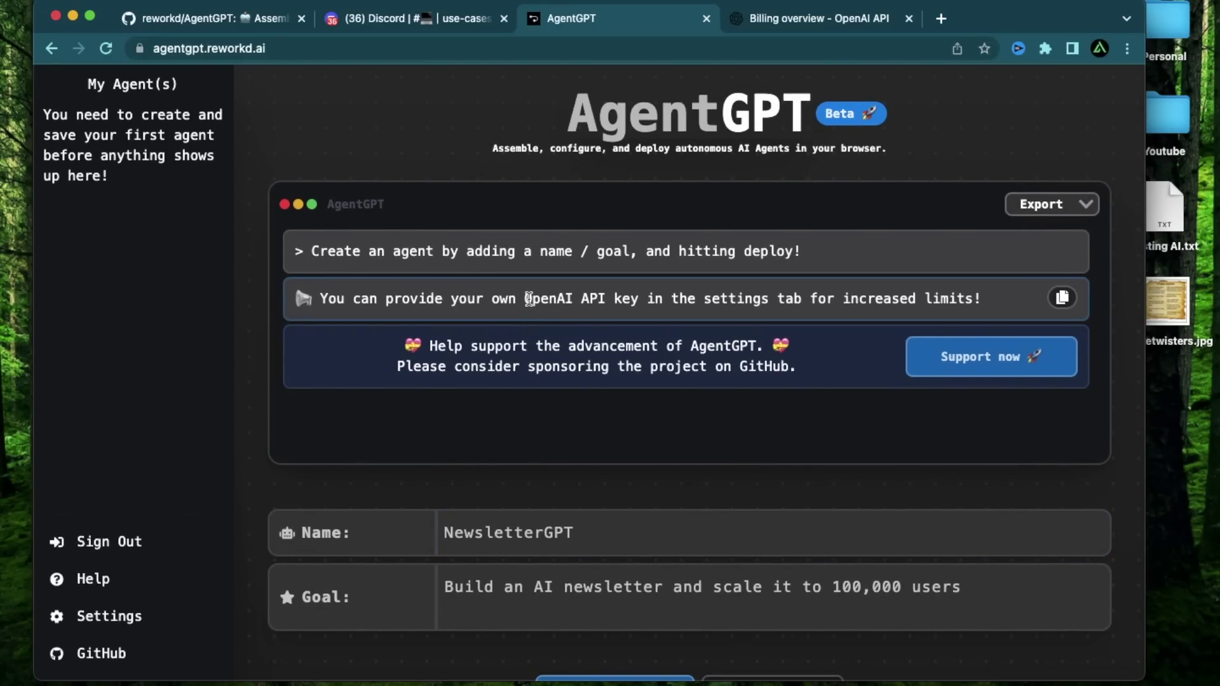
Insert 'email' after 'AI' in the agent's goal text.
scroll(602, 374, down, 2)
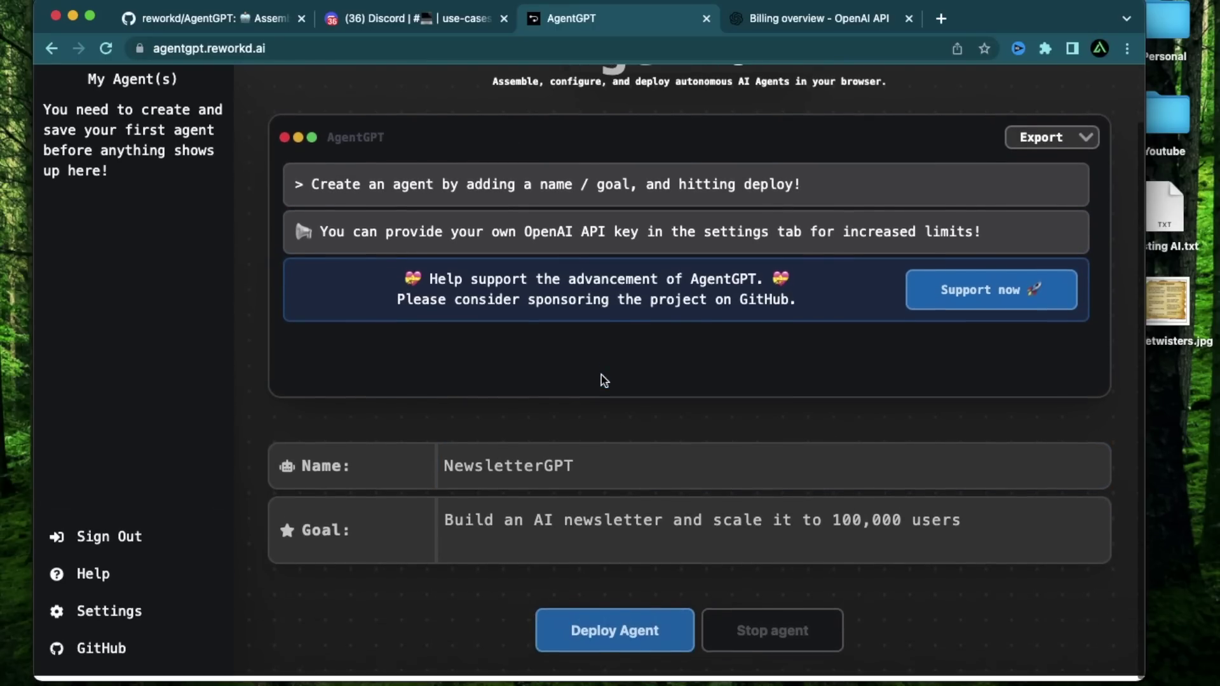
click(554, 528)
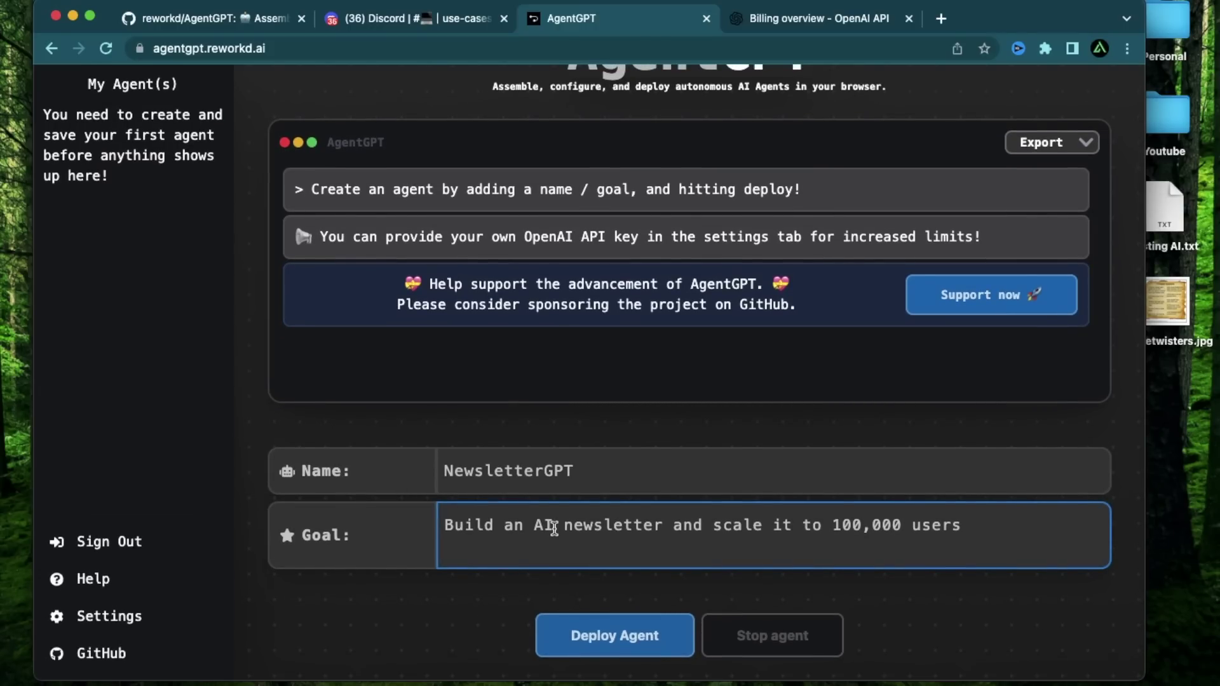
text(email)
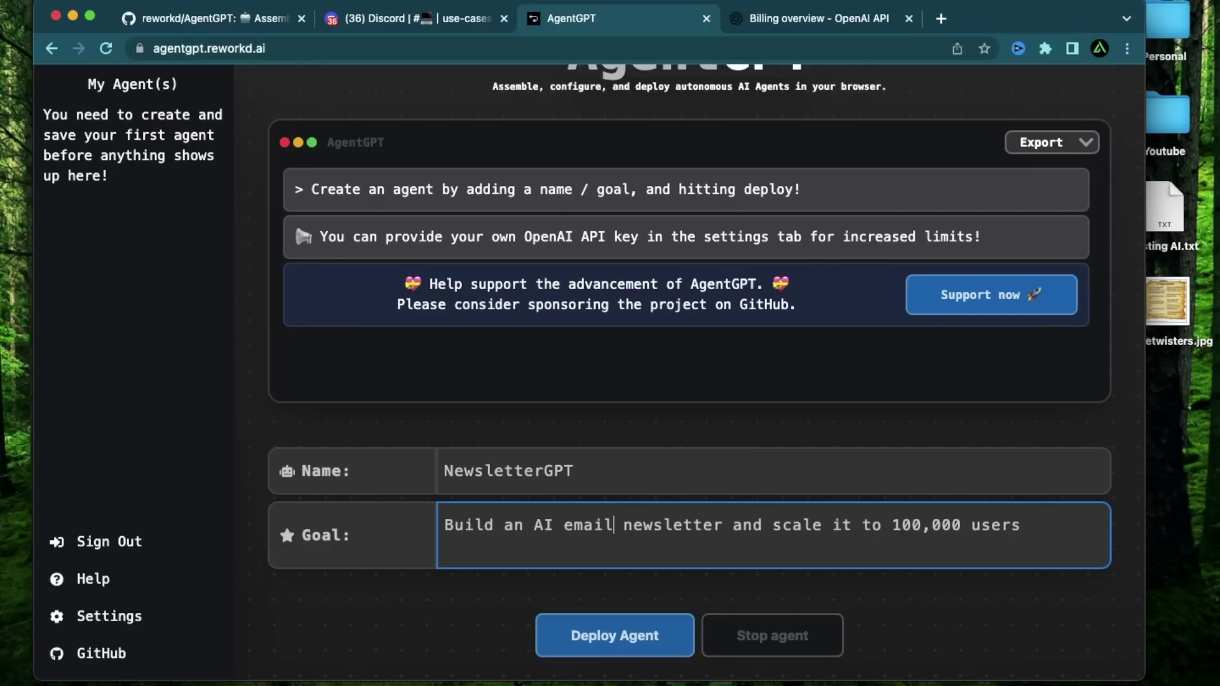
click(912, 554)
click(620, 640)
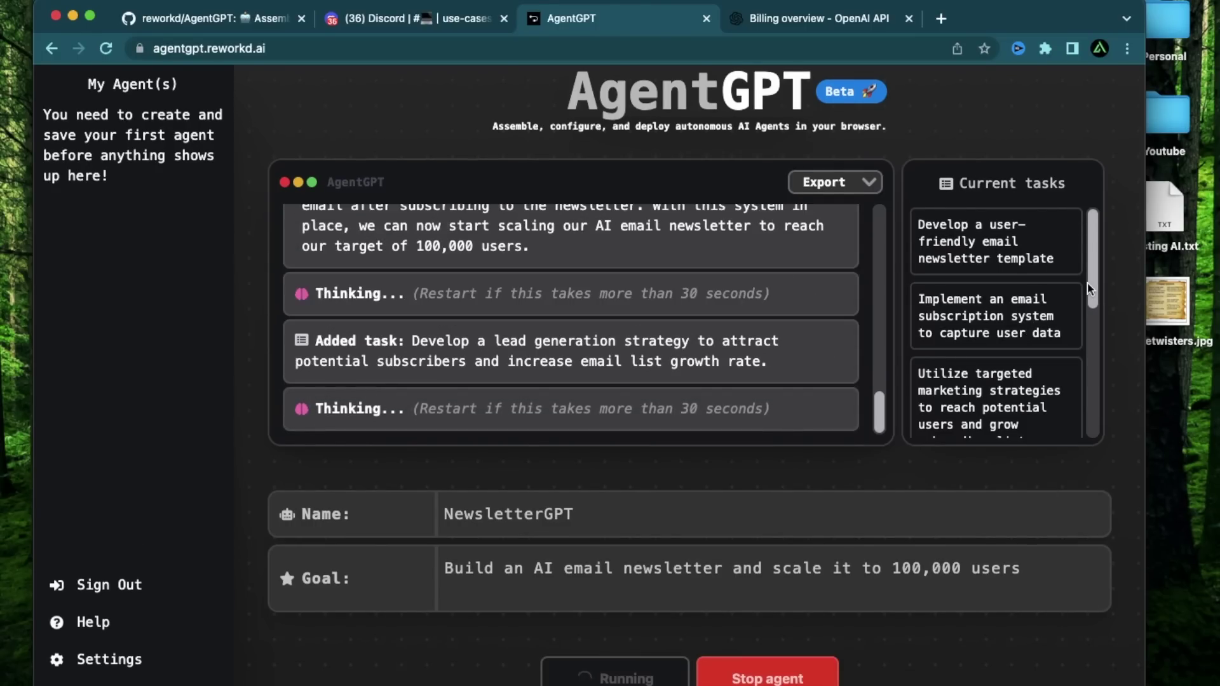
scroll(1088, 282, up, 5)
scroll(951, 237, up, 1)
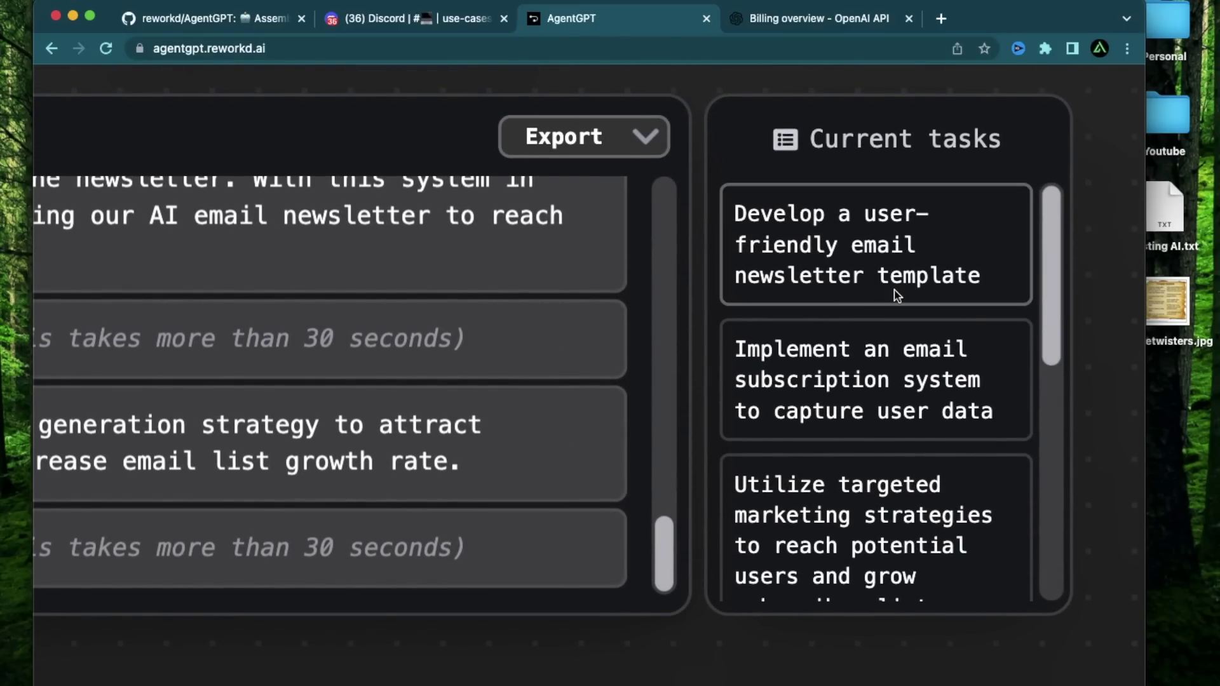
scroll(897, 353, down, 2)
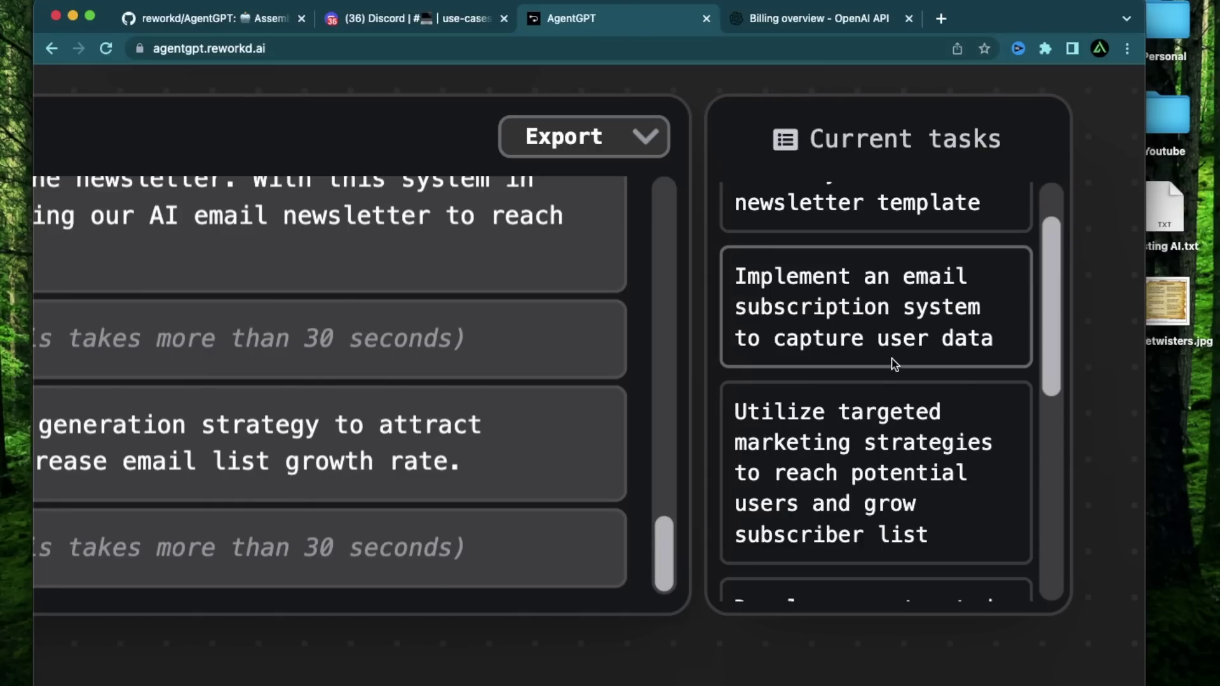
scroll(893, 362, down, 3)
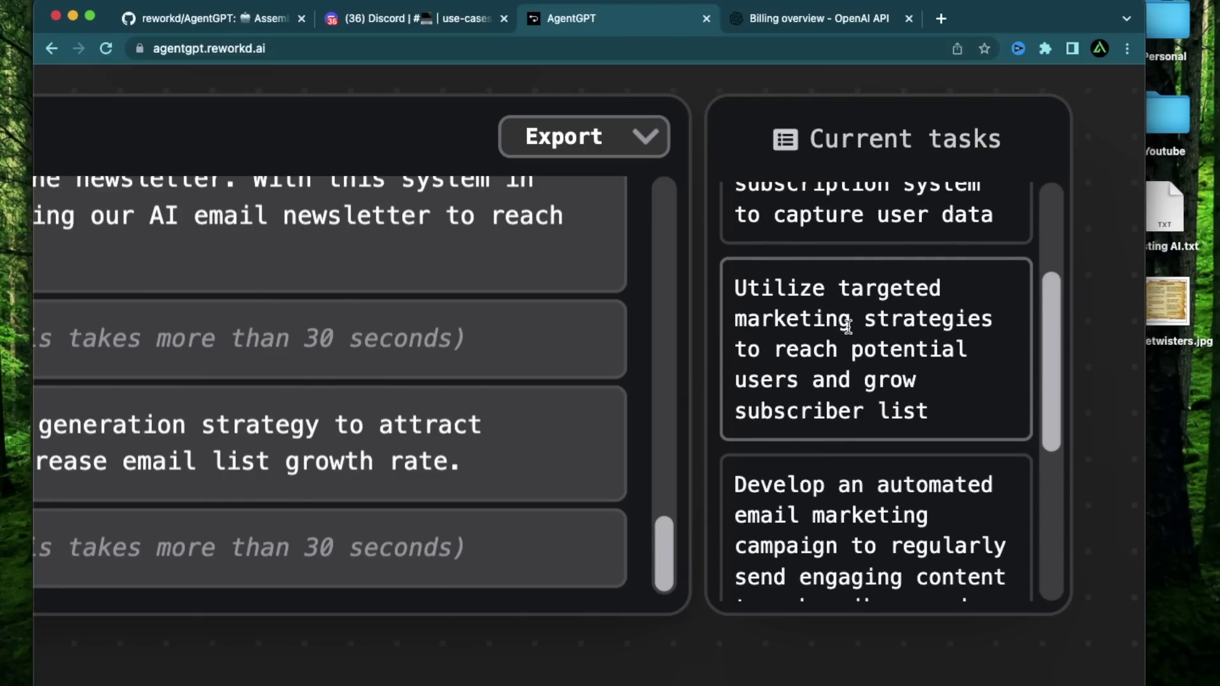
scroll(867, 357, down, 2)
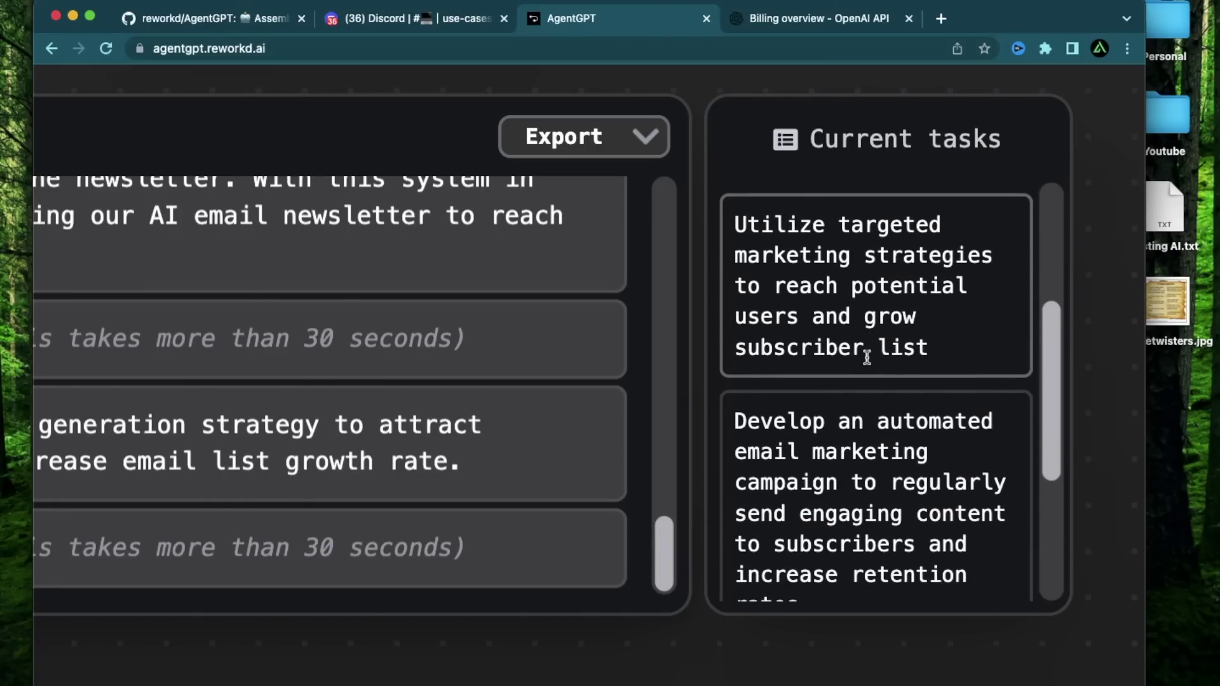
scroll(922, 334, down, 4)
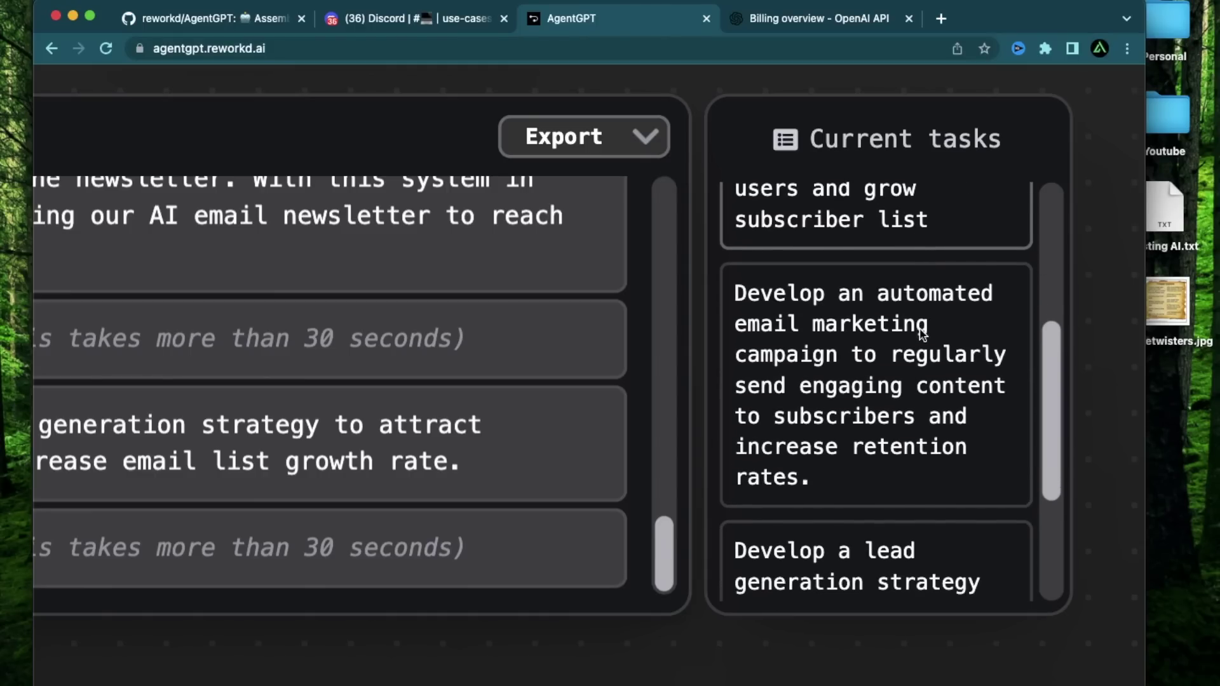
scroll(859, 333, down, 1)
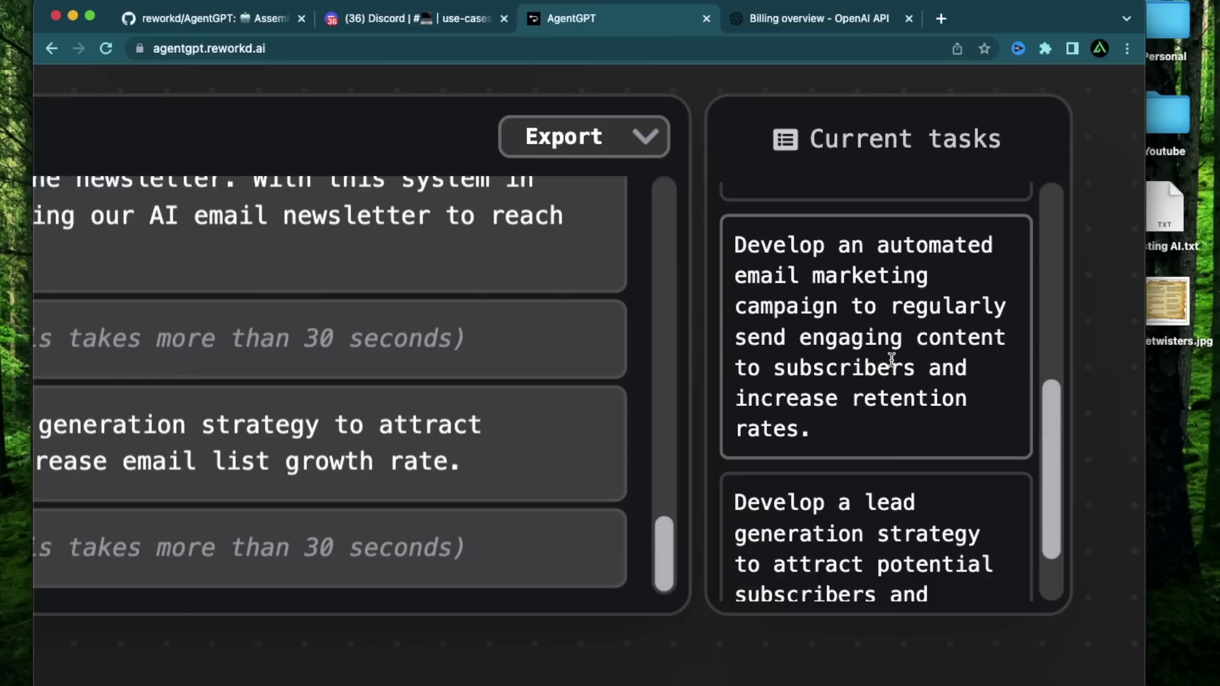
scroll(892, 359, down, 2)
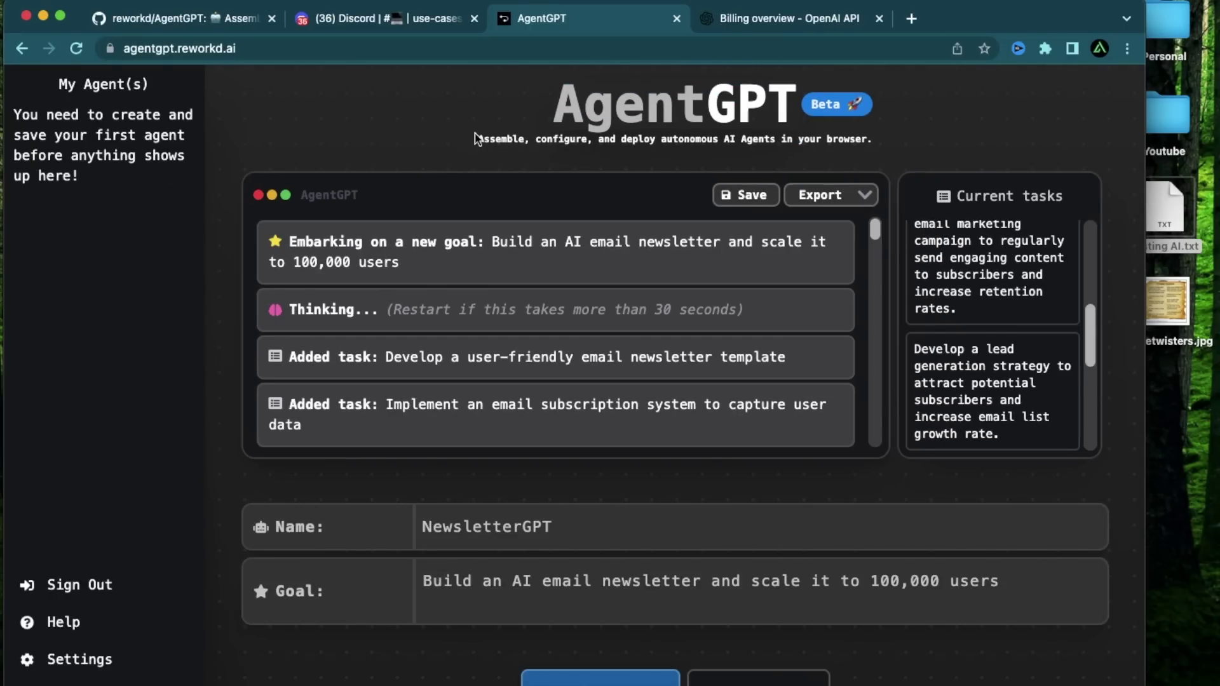
Copy the opening words of the NewsletterGPT goal entry in the log.
scroll(476, 139, up, 3)
scroll(514, 208, right, 2)
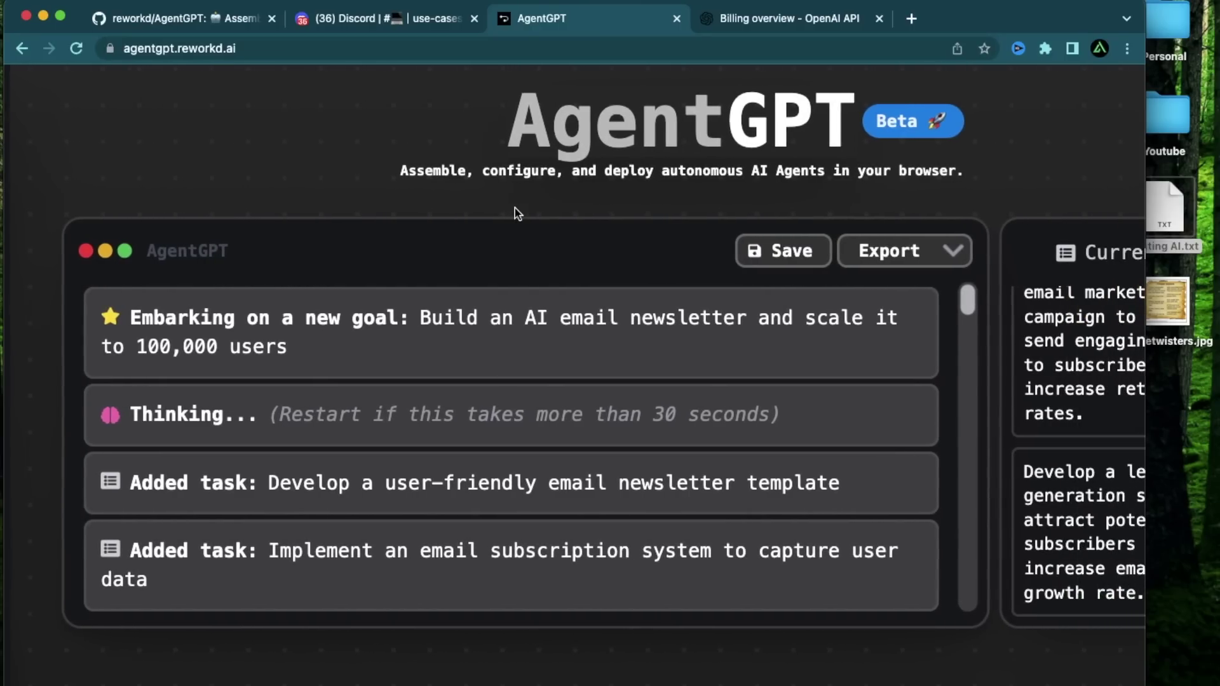
scroll(514, 213, right, 1)
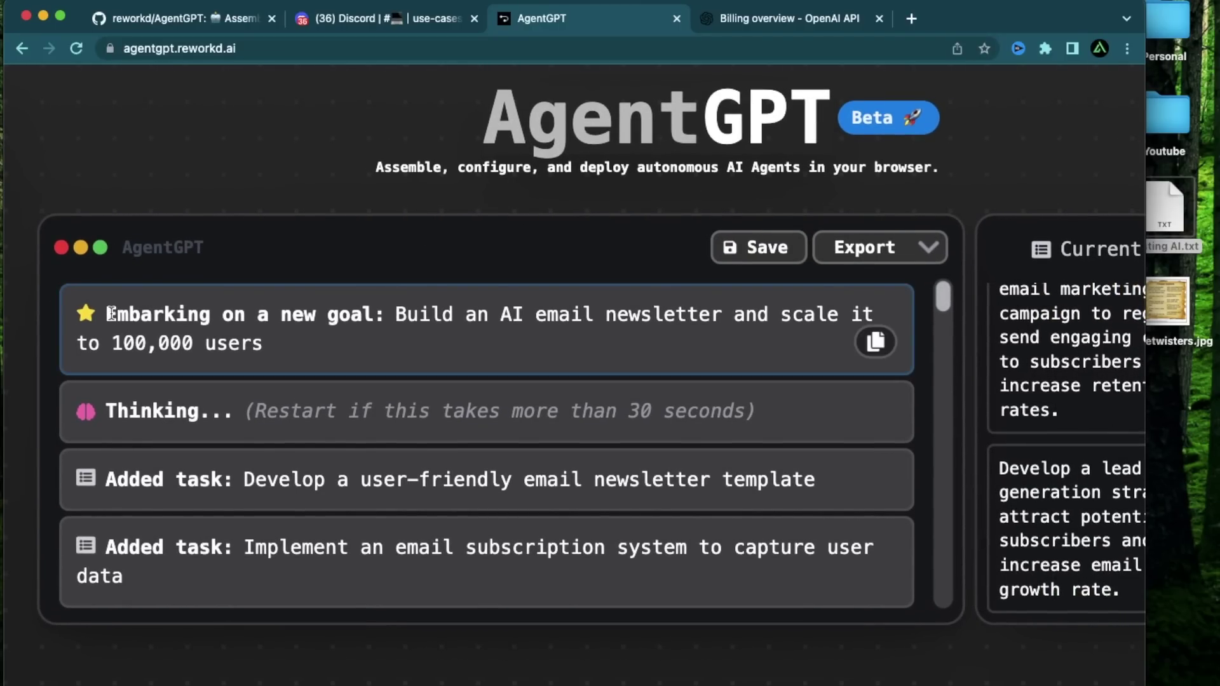
drag(110, 313, 316, 315)
key(super+c)
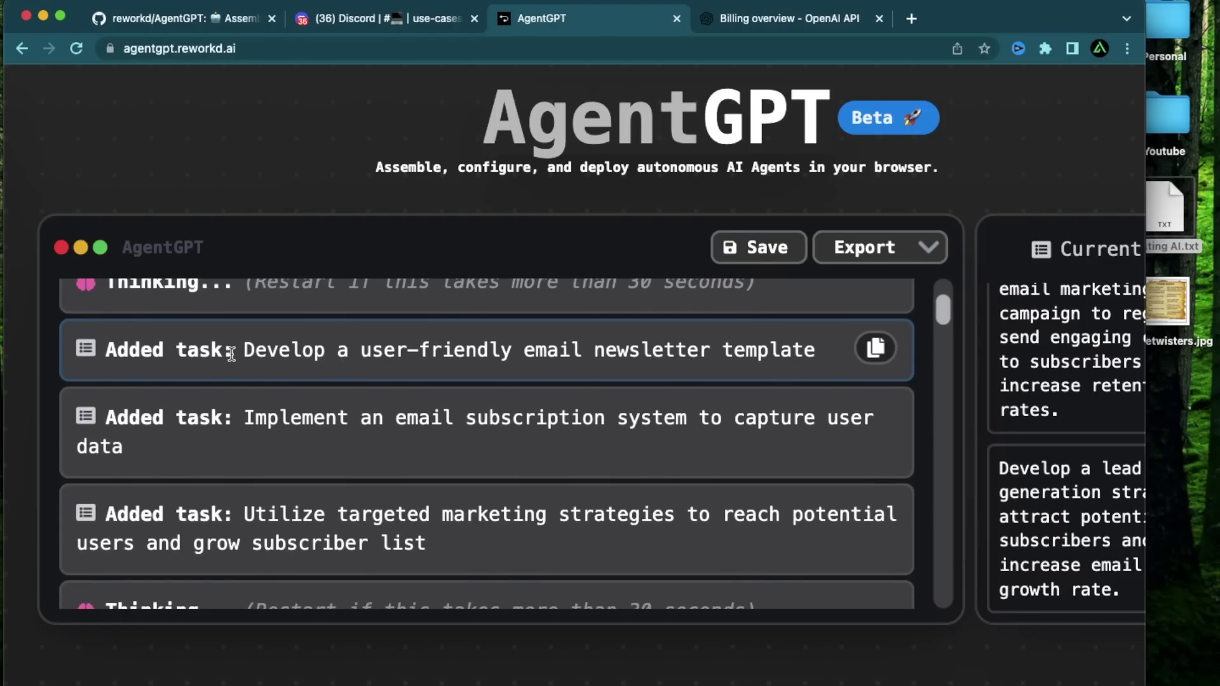
Copy the automated email campaign task entry and the 'Thinking' log text as the run continues.
scroll(1096, 438, down, 5)
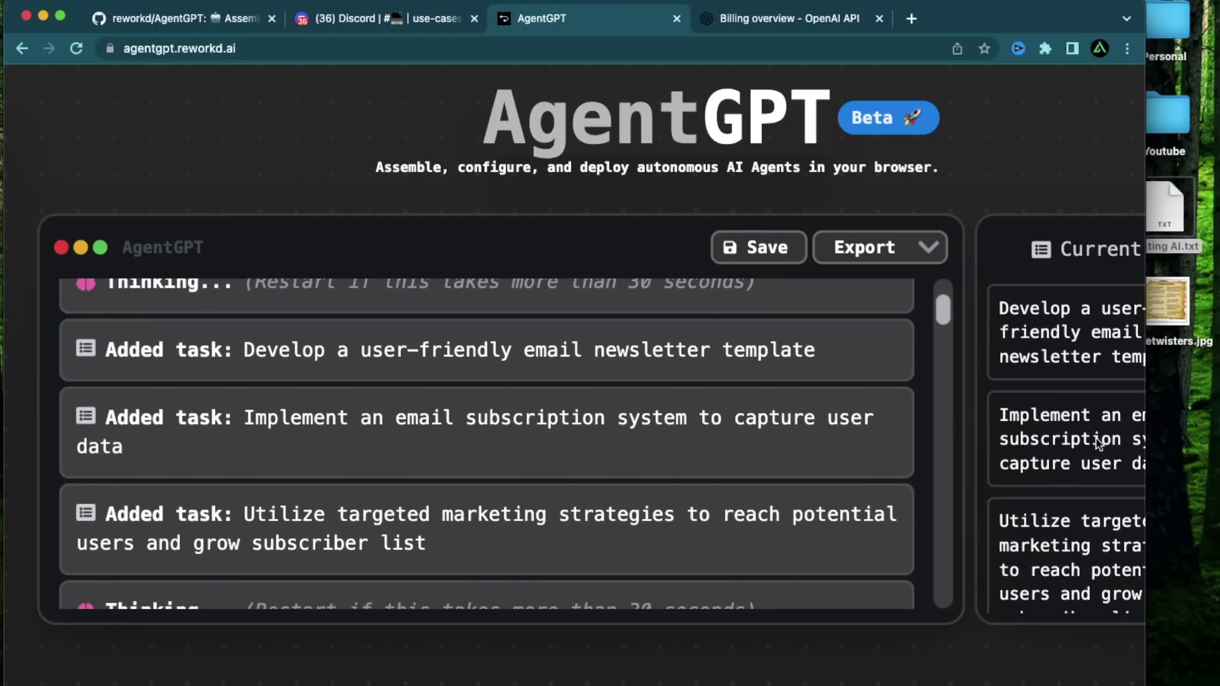
scroll(1015, 431, right, 4)
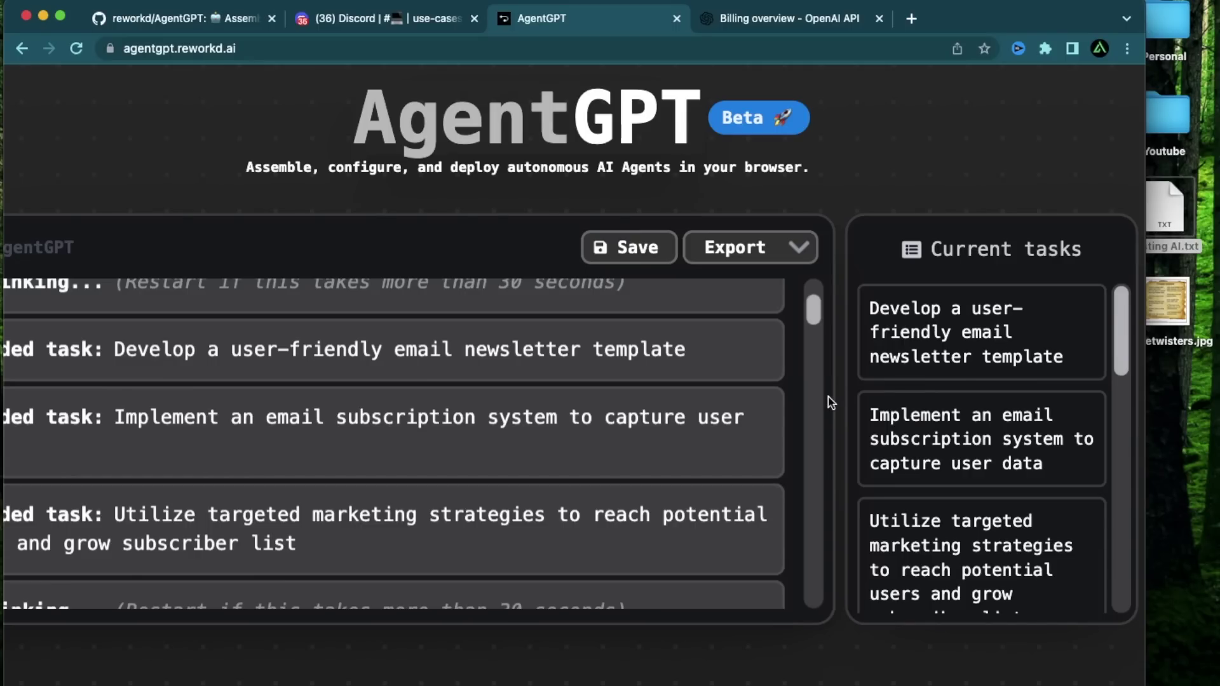
scroll(831, 403, left, 5)
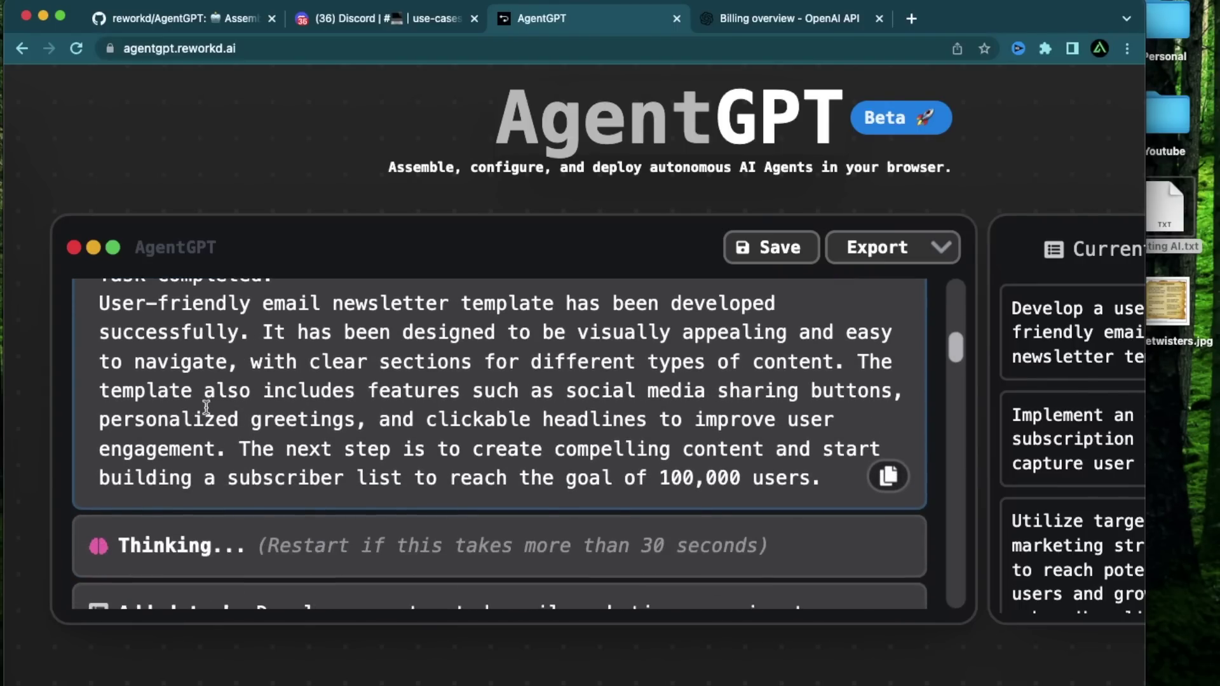
scroll(699, 401, up, 1)
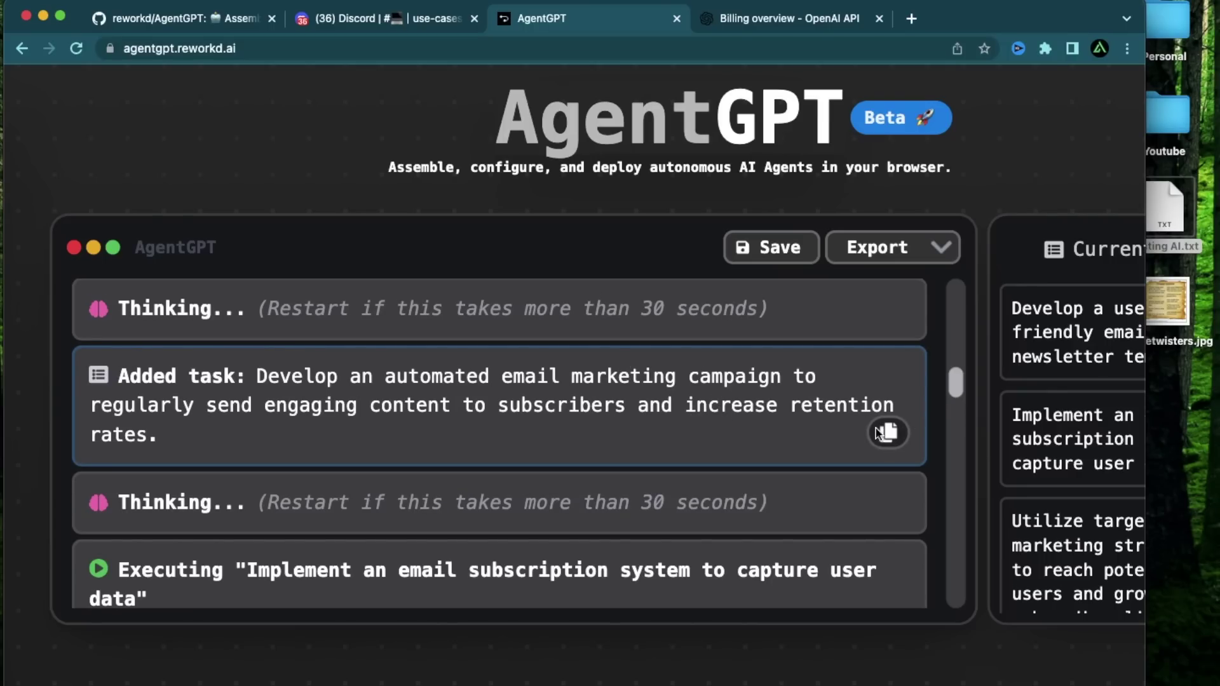
click(877, 433)
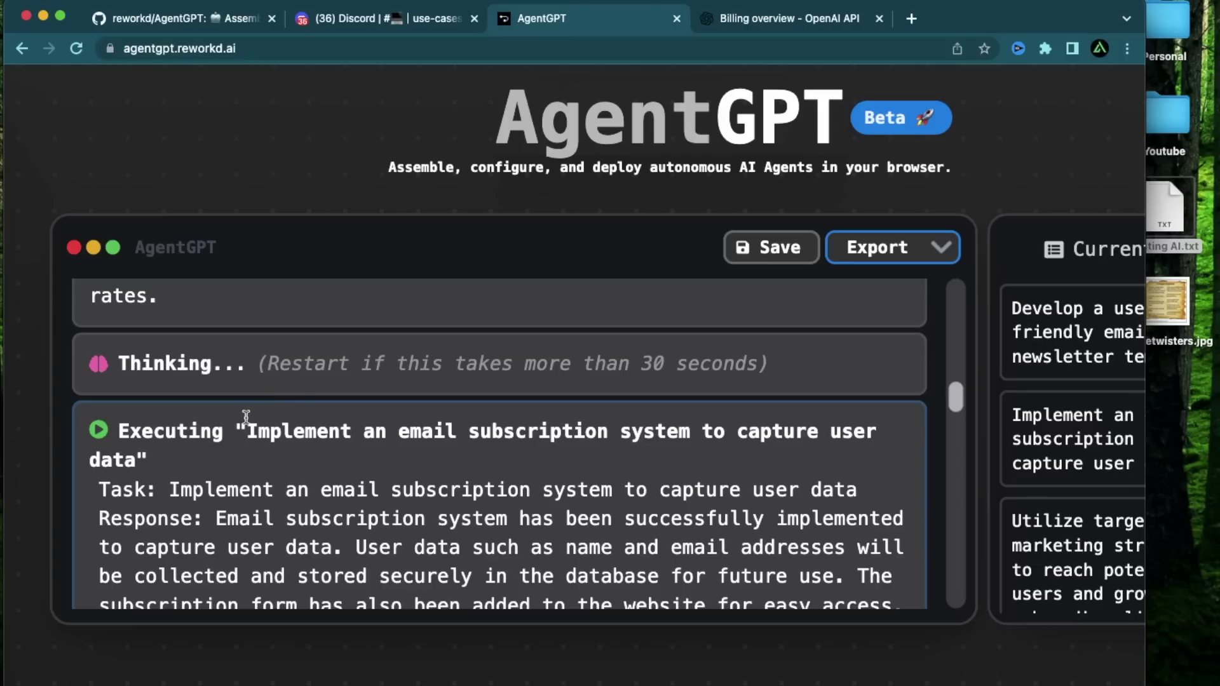
drag(120, 363, 212, 363)
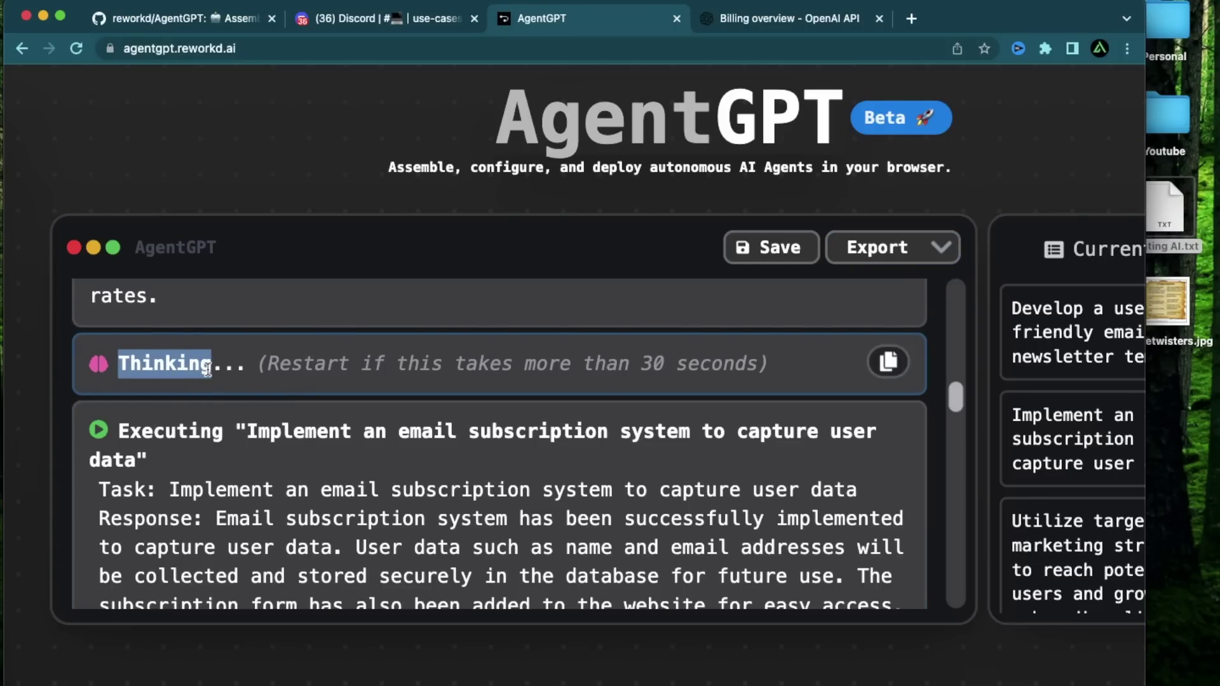
key(cmd+c)
drag(119, 432, 246, 433)
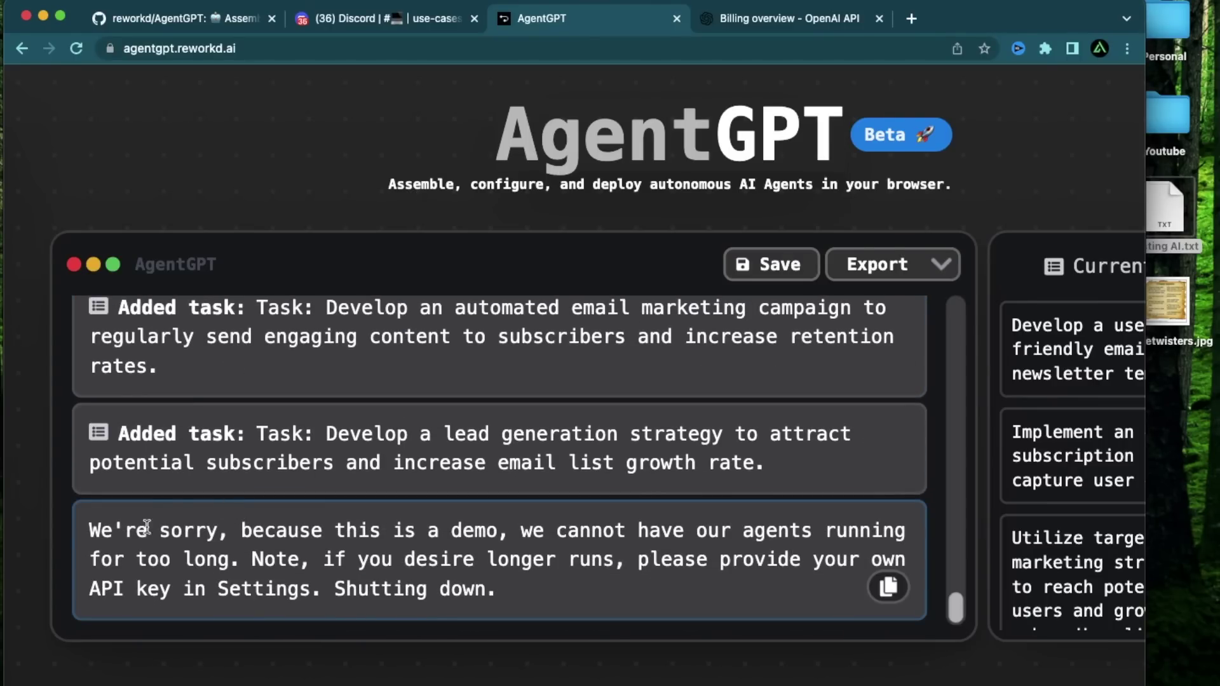
Copy the demo shutdown notice and its part asking for your own API key.
drag(91, 530, 535, 589)
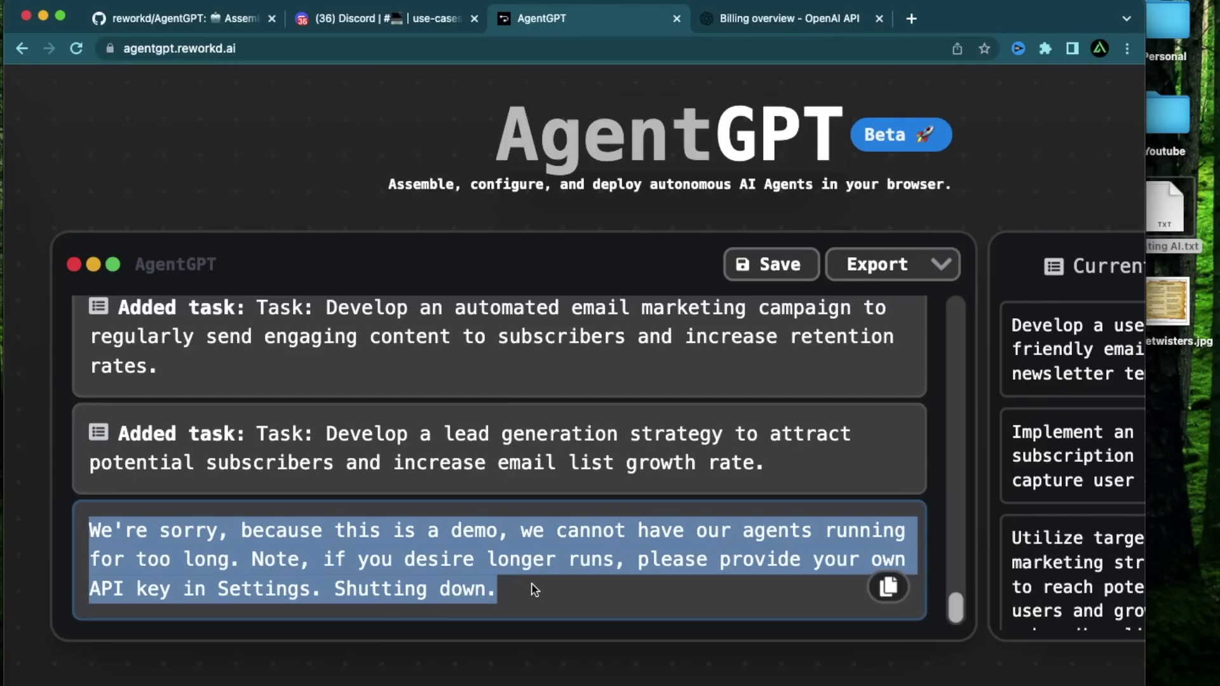
key(super+c)
drag(404, 560, 613, 585)
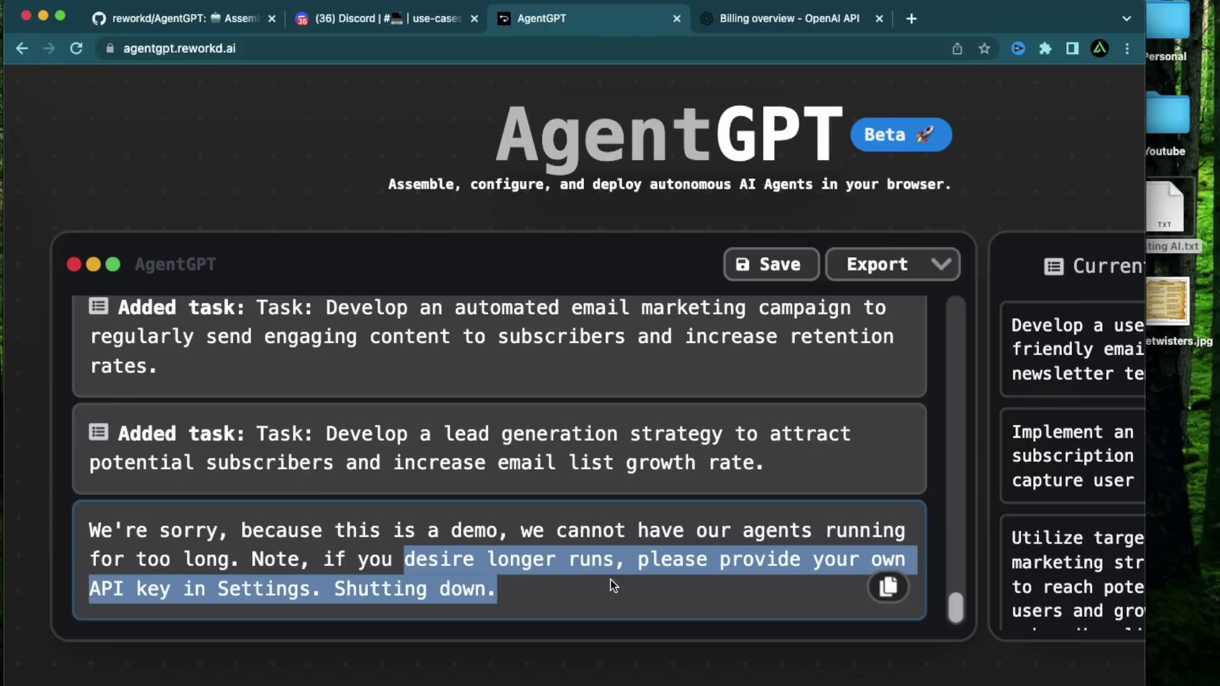
key(super+c)
Zoom back out and bring up AgentGPT Settings for adding an API key.
key(super+minus)
key(super+minus)
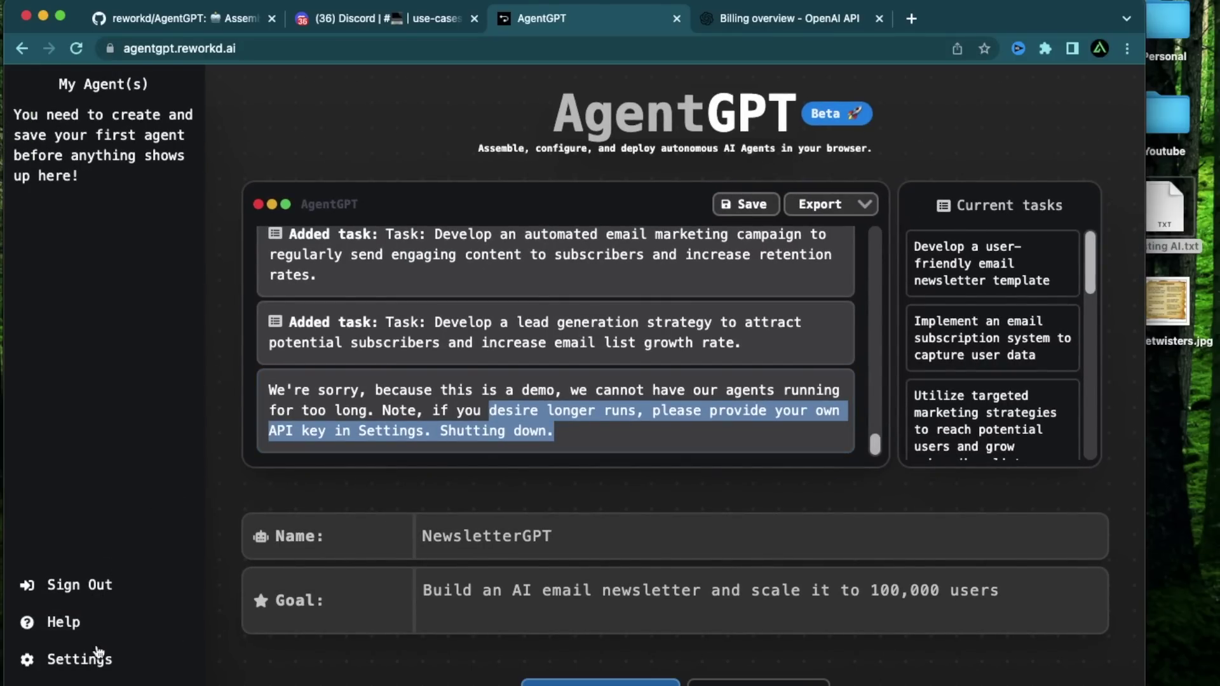
click(95, 661)
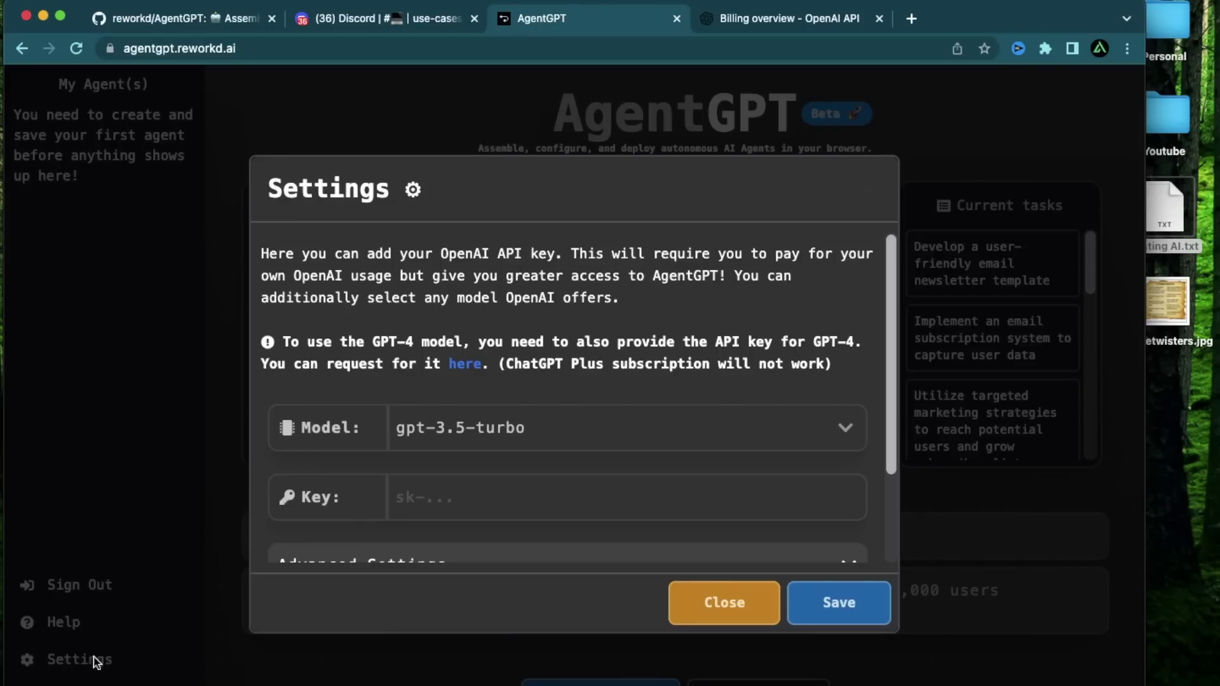
click(778, 16)
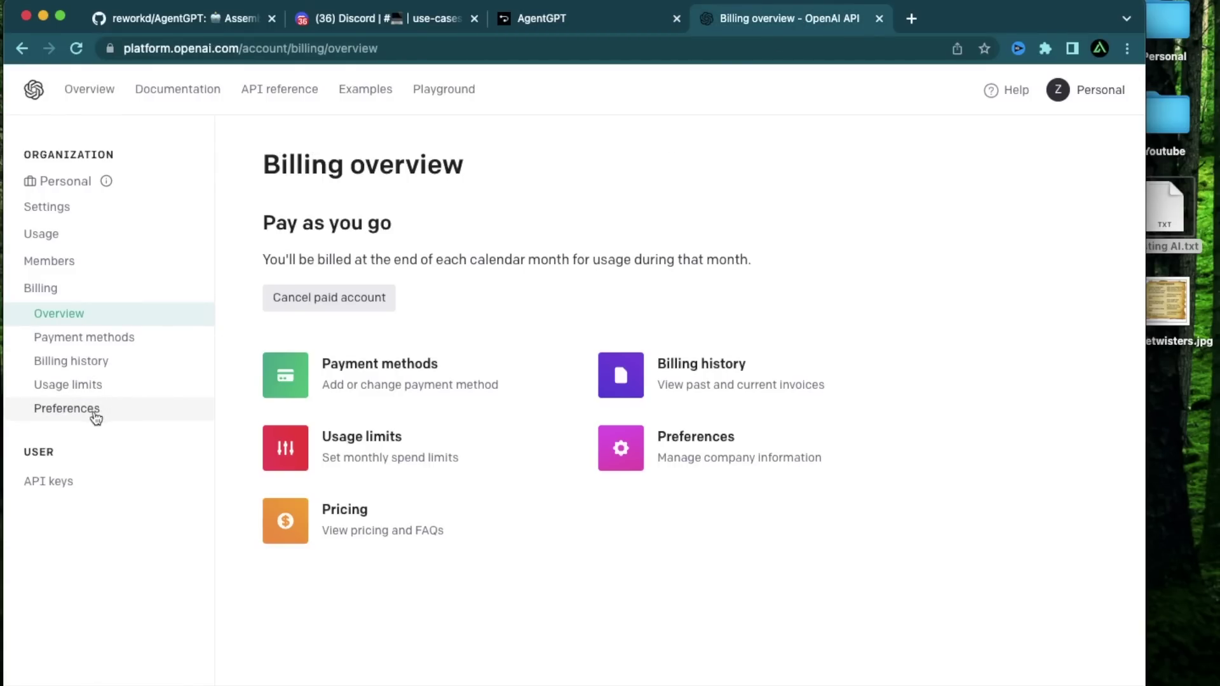
Generate an OpenAI secret key named 'Agent GPT', copy it, and return to AgentGPT settings.
click(75, 482)
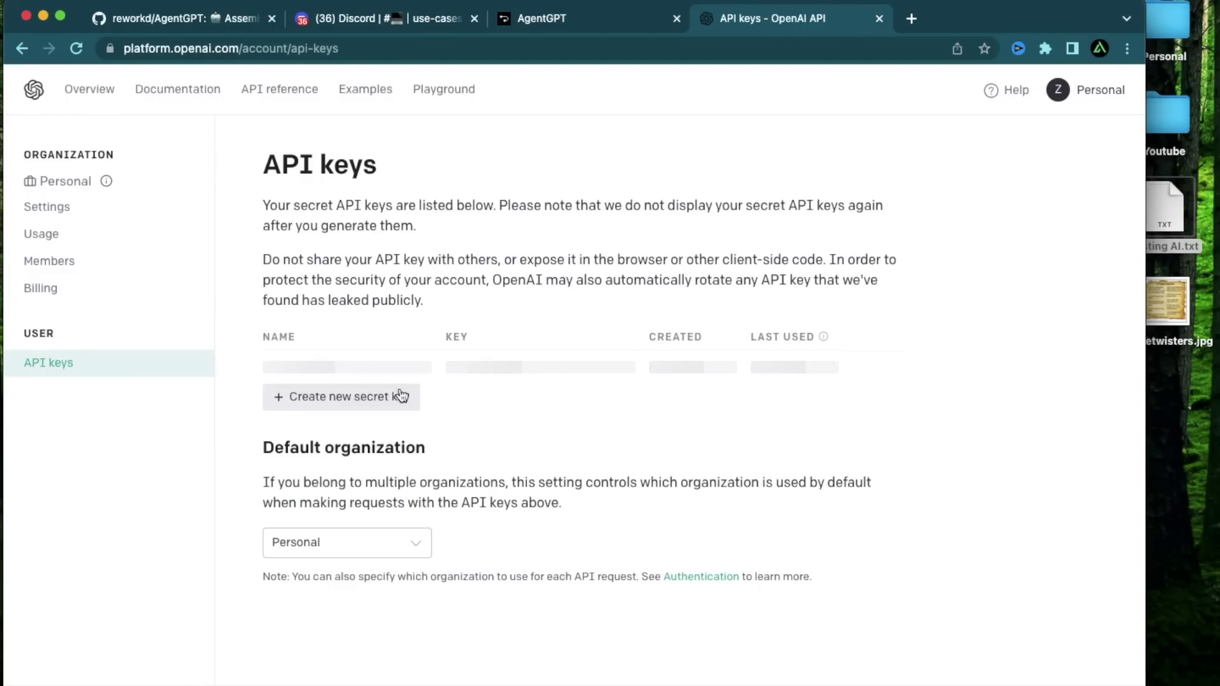
click(362, 404)
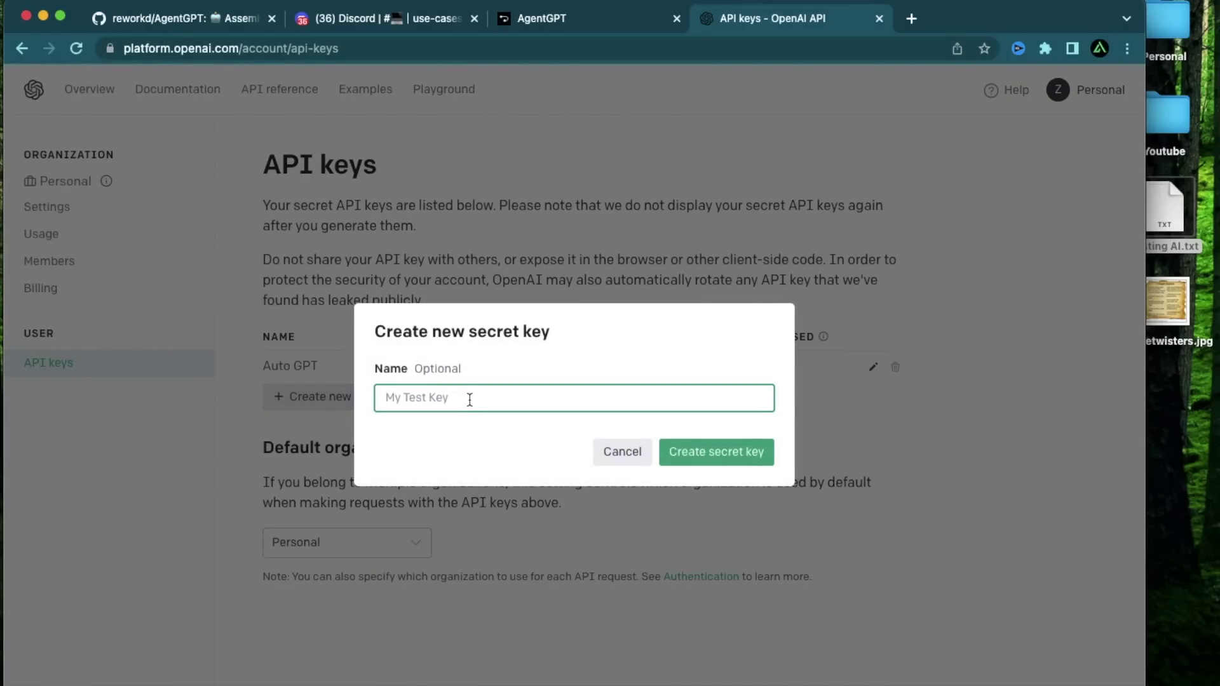
text(Agent GPT)
click(722, 451)
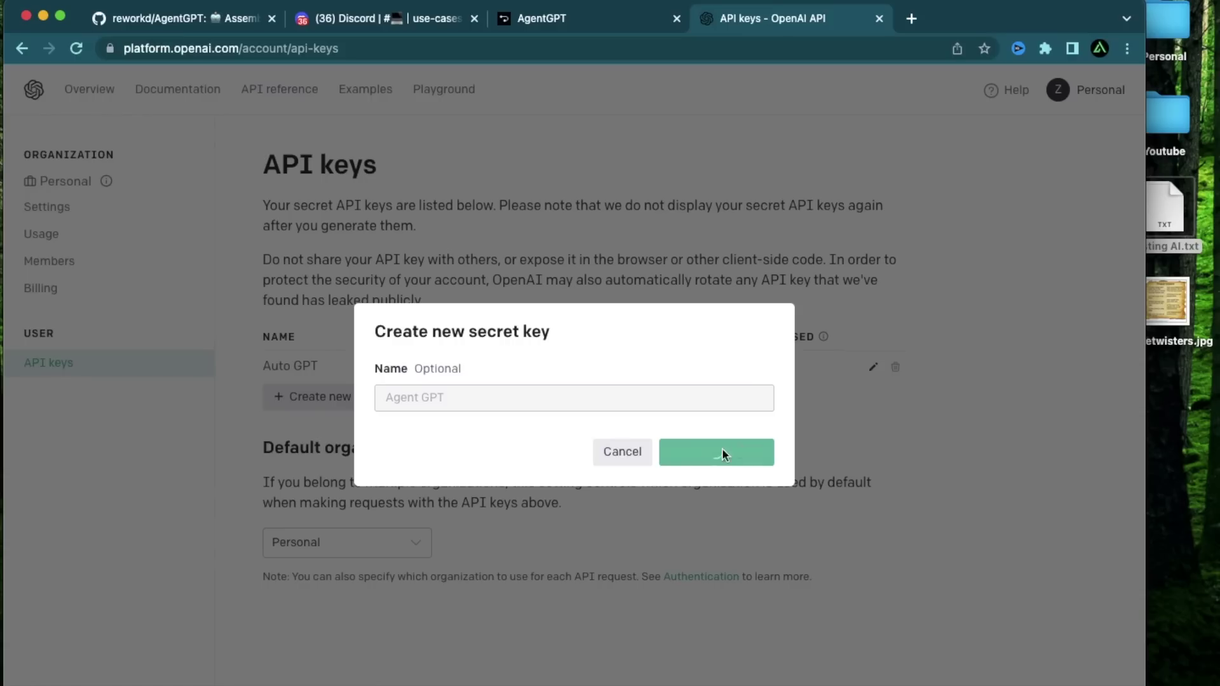
click(760, 422)
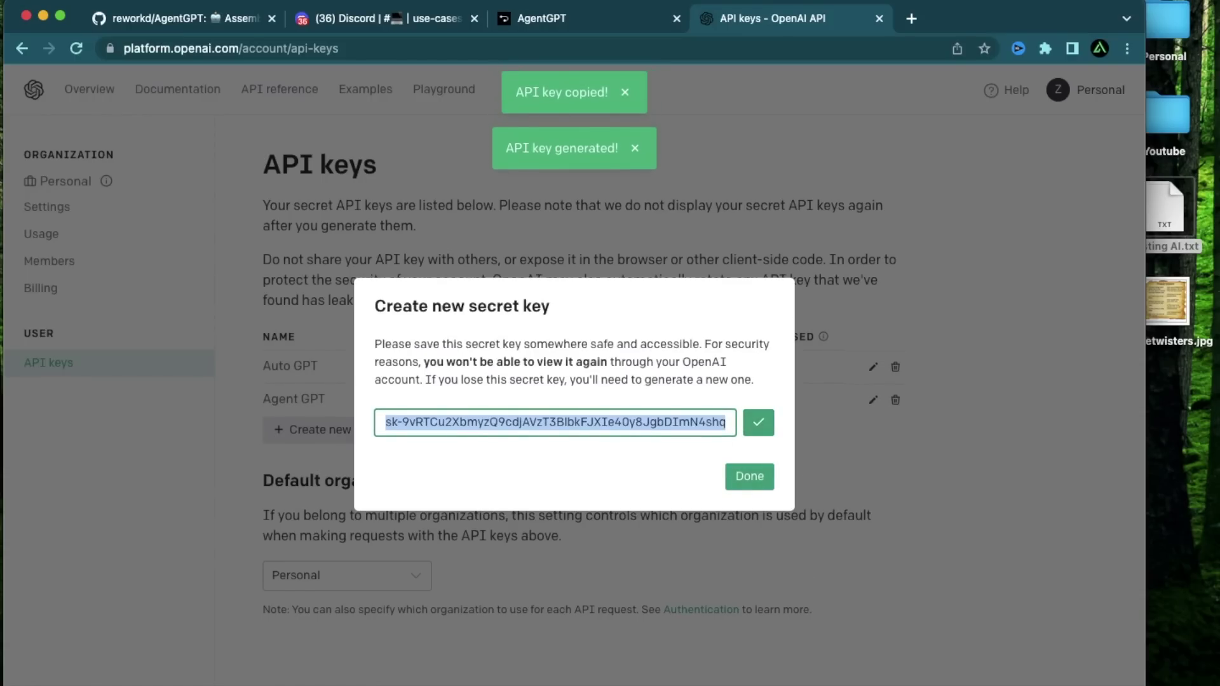
click(563, 19)
Paste the copied OpenAI secret key into AgentGPT's Key field and save it.
click(539, 490)
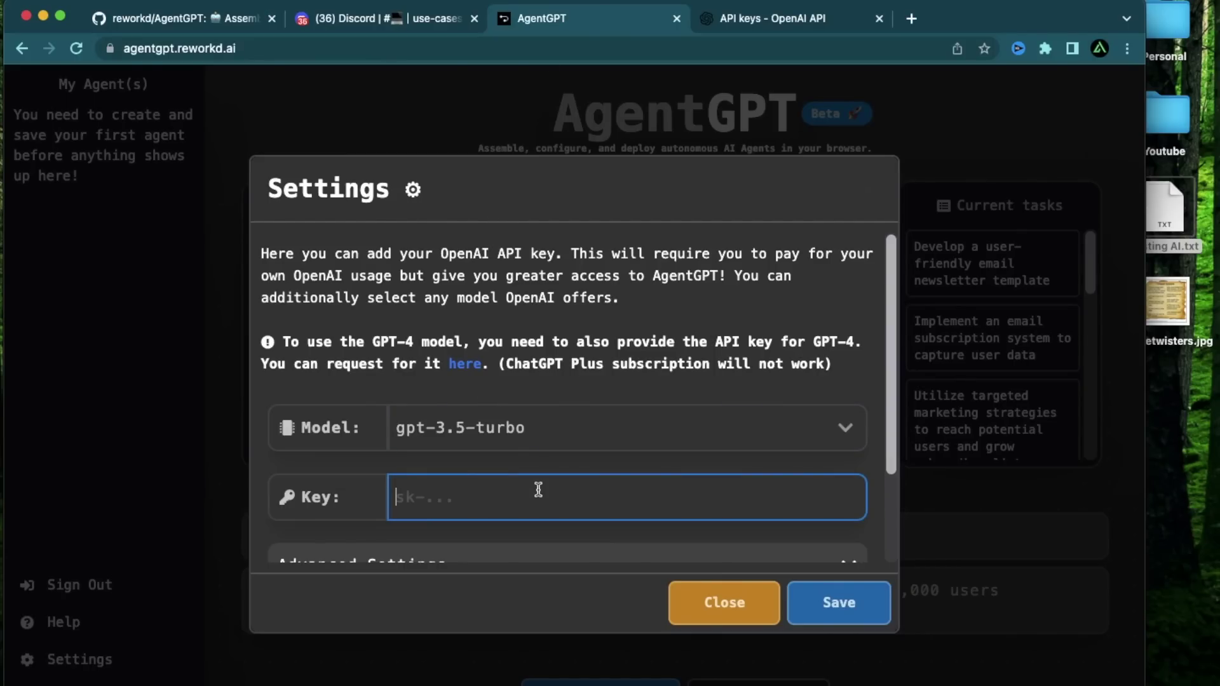
key(super+v)
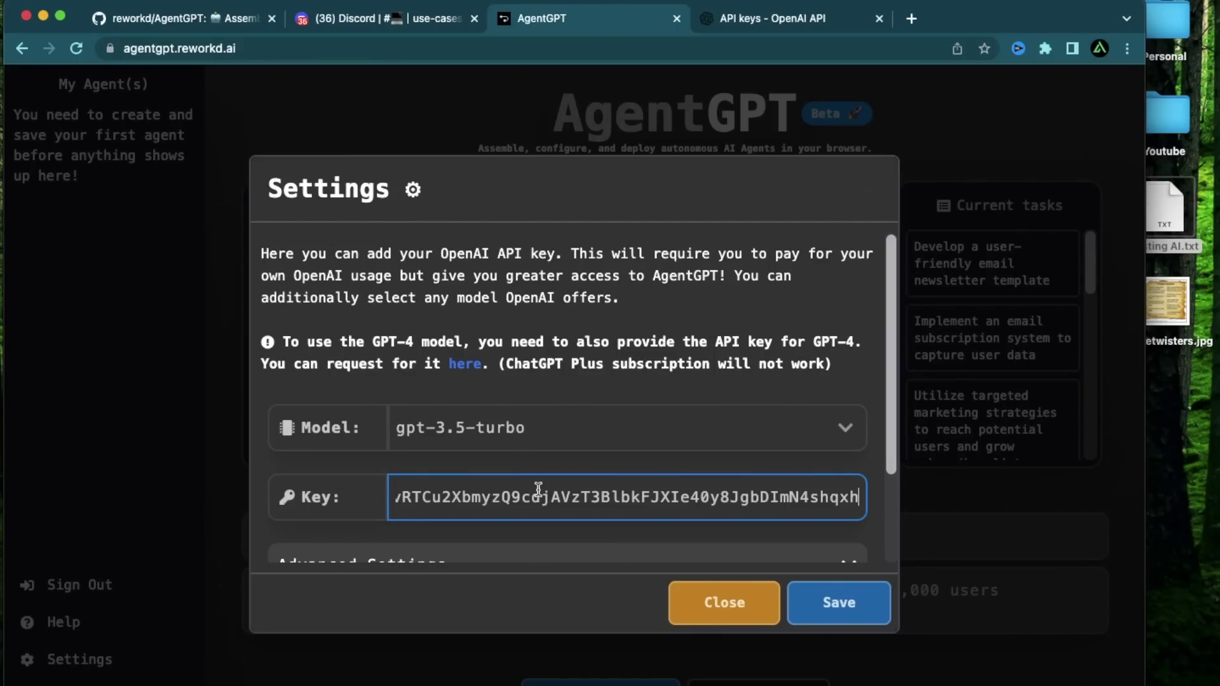
click(839, 603)
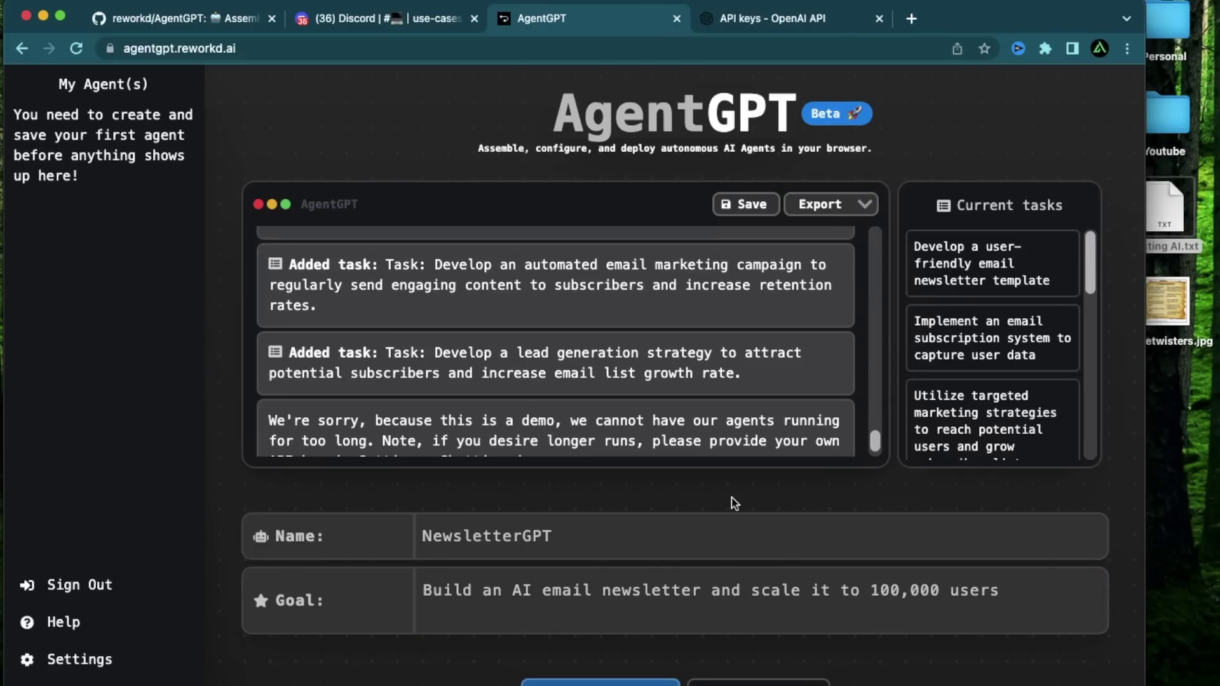
click(799, 543)
scroll(971, 338, down, 5)
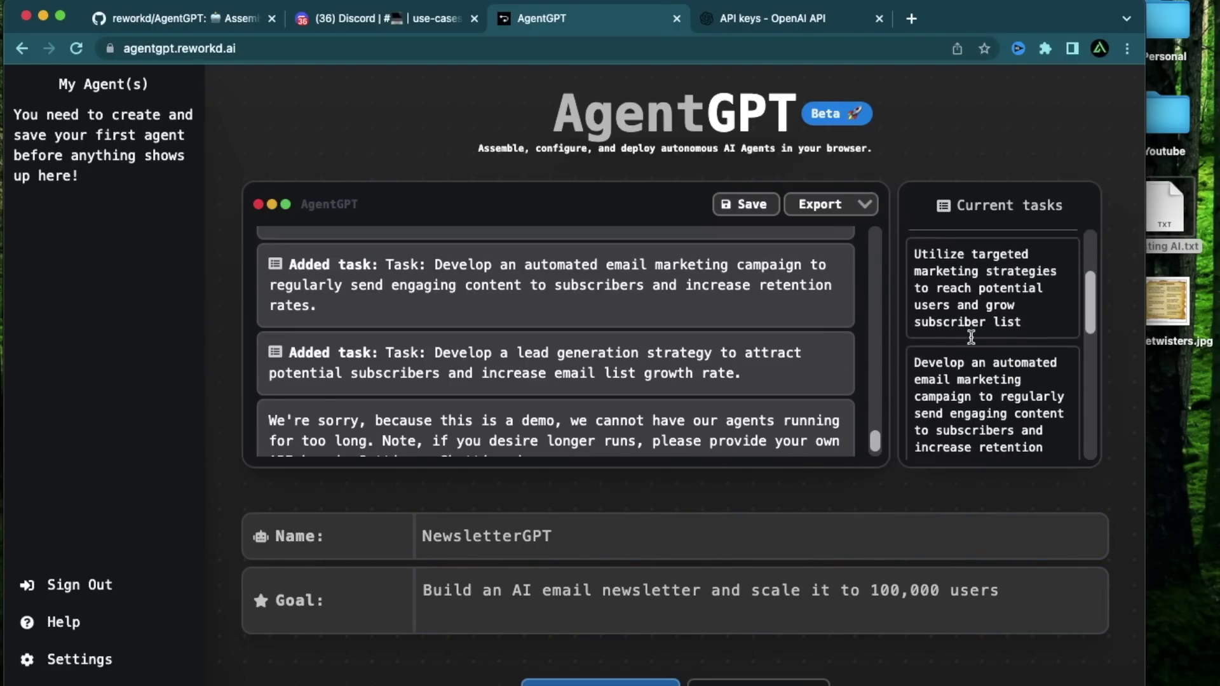
scroll(973, 342, down, 1)
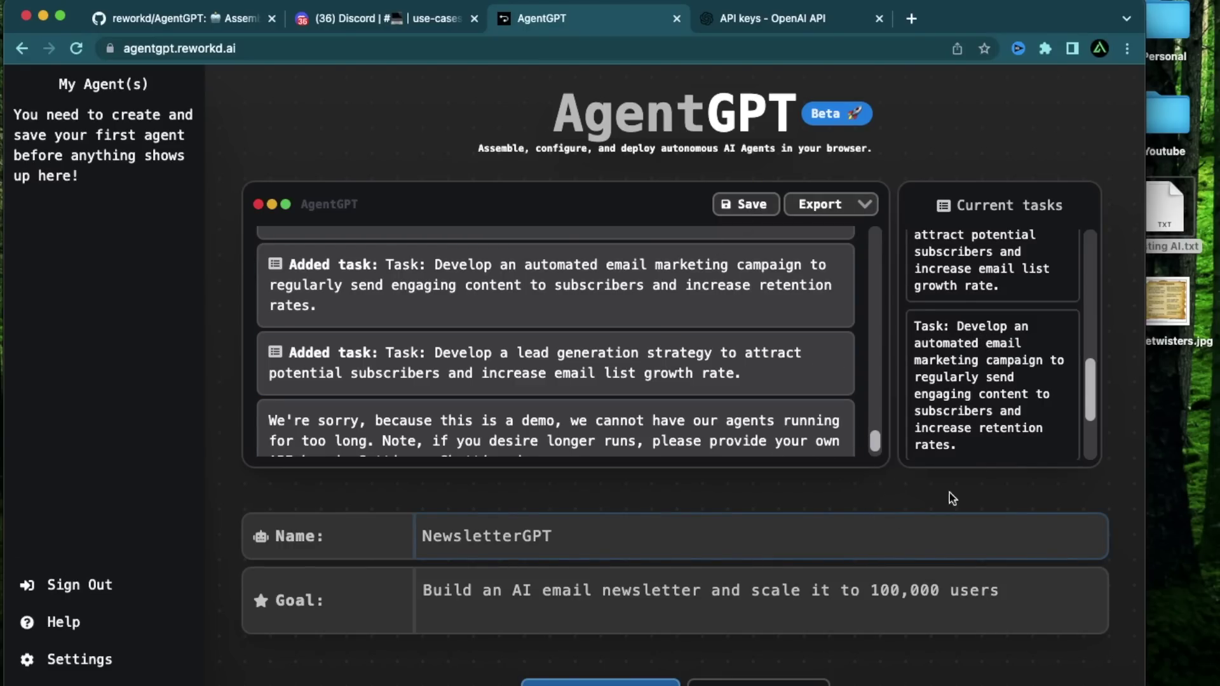
Save the NewsletterGPT agent so it is listed under My Agent(s) with its run log.
scroll(790, 180, up, 3)
scroll(790, 180, up, 3)
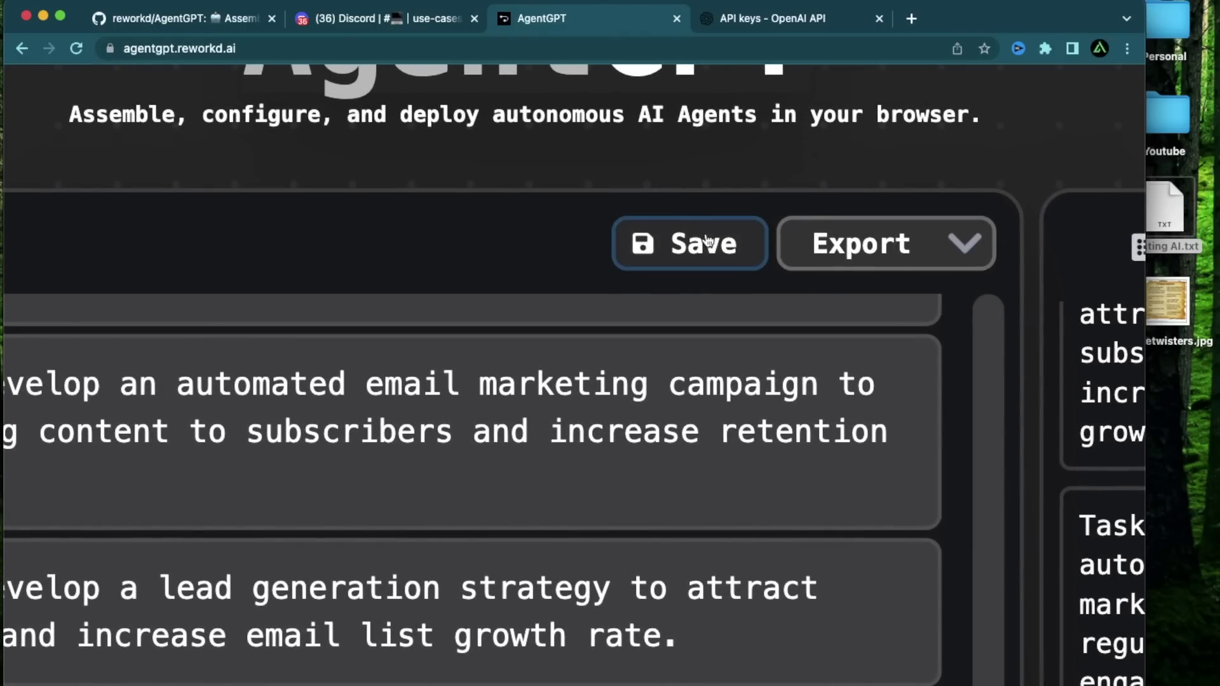
click(703, 247)
scroll(632, 257, down, 3)
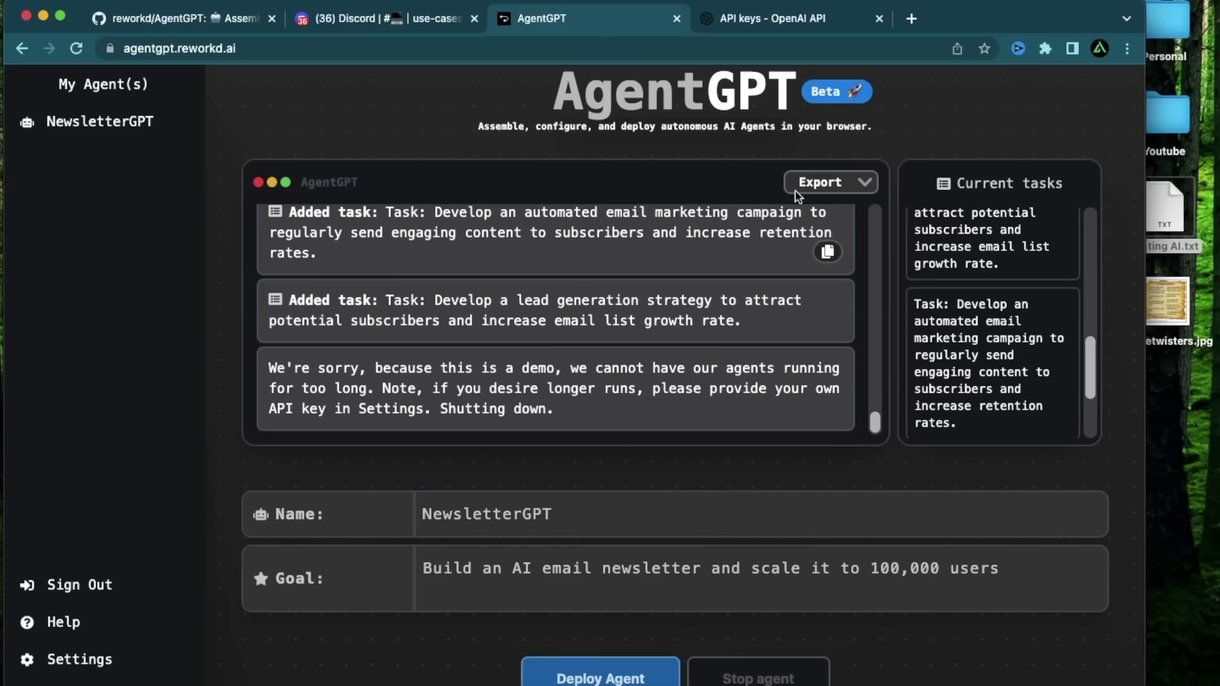
scroll(852, 172, up, 3)
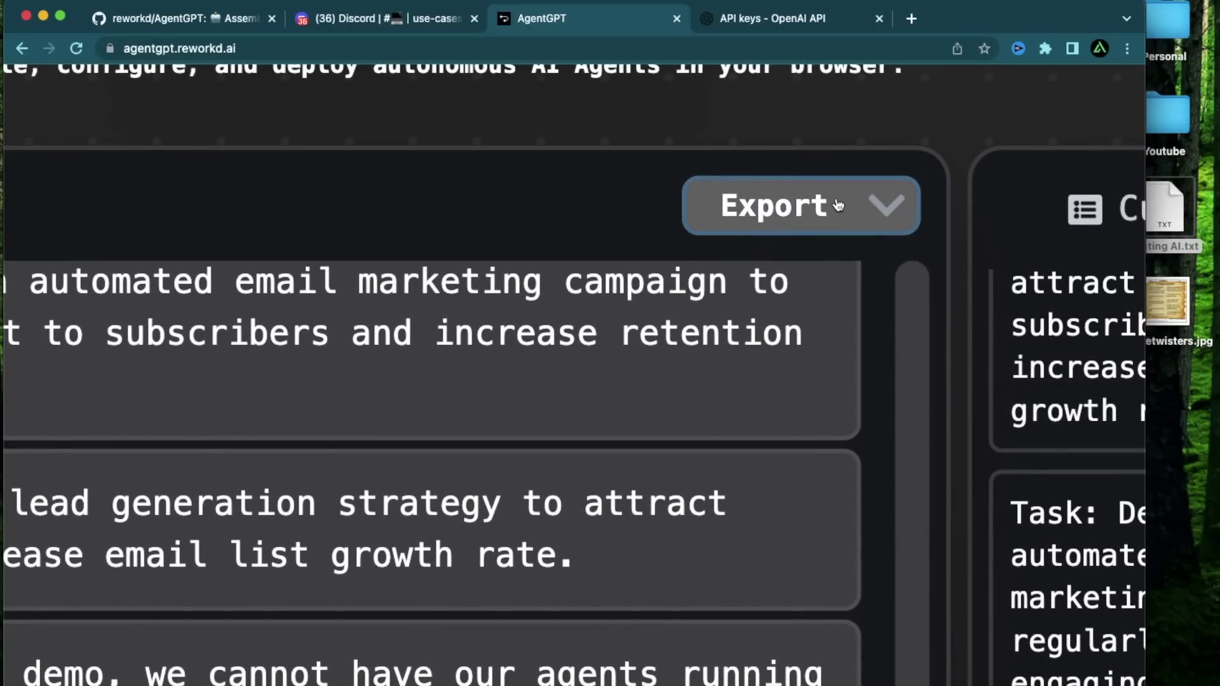
click(819, 198)
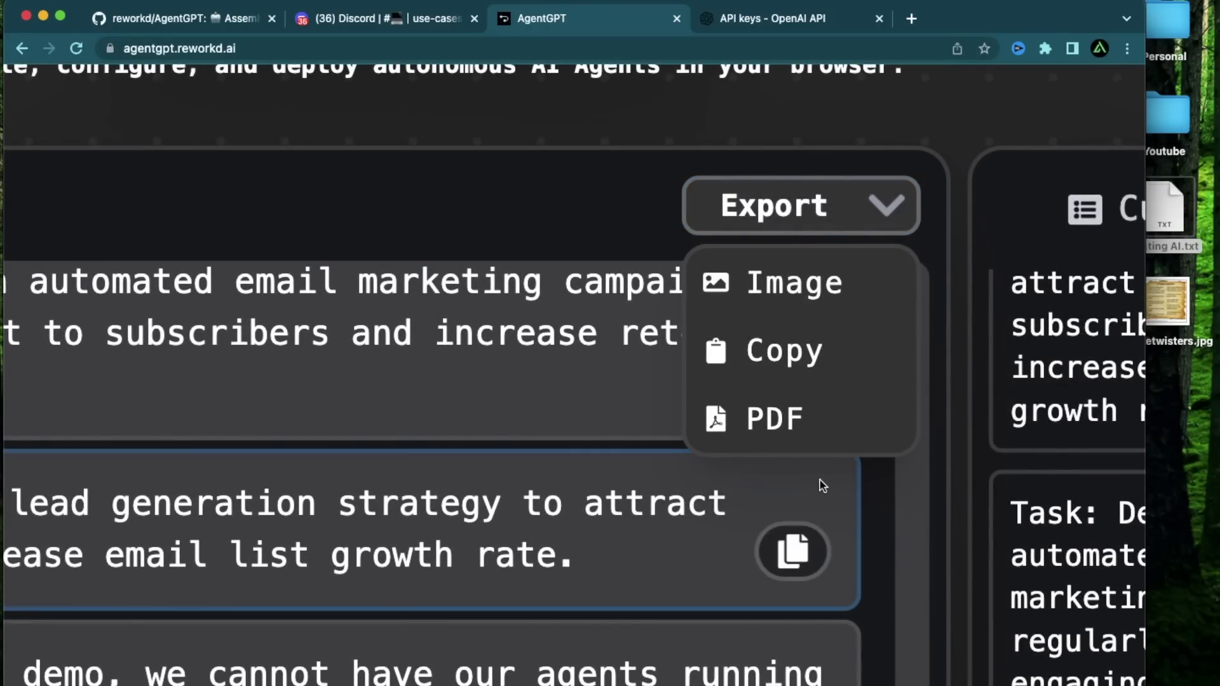
Export the NewsletterGPT output as a PDF and open my-document.pdf in the browser.
click(778, 425)
scroll(526, 379, down, 3)
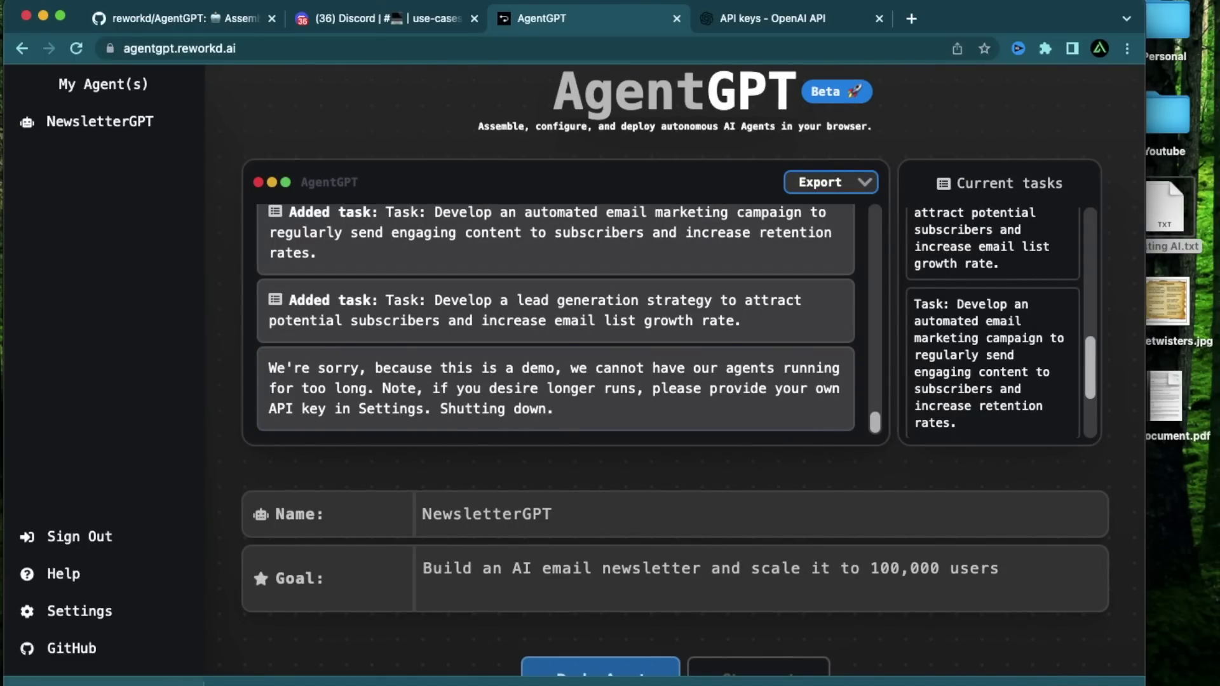
double_click(1168, 397)
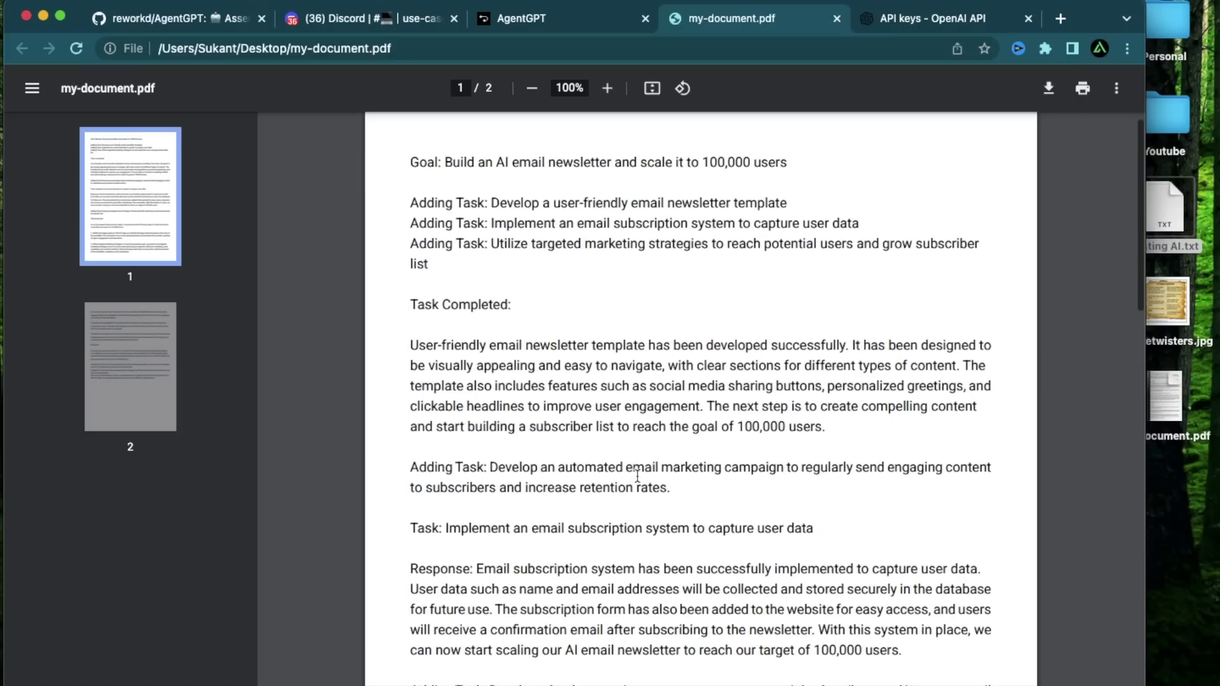
Skim my-document.pdf, then close it to get back to AgentGPT.
scroll(637, 477, down, 10)
scroll(637, 477, up, 10)
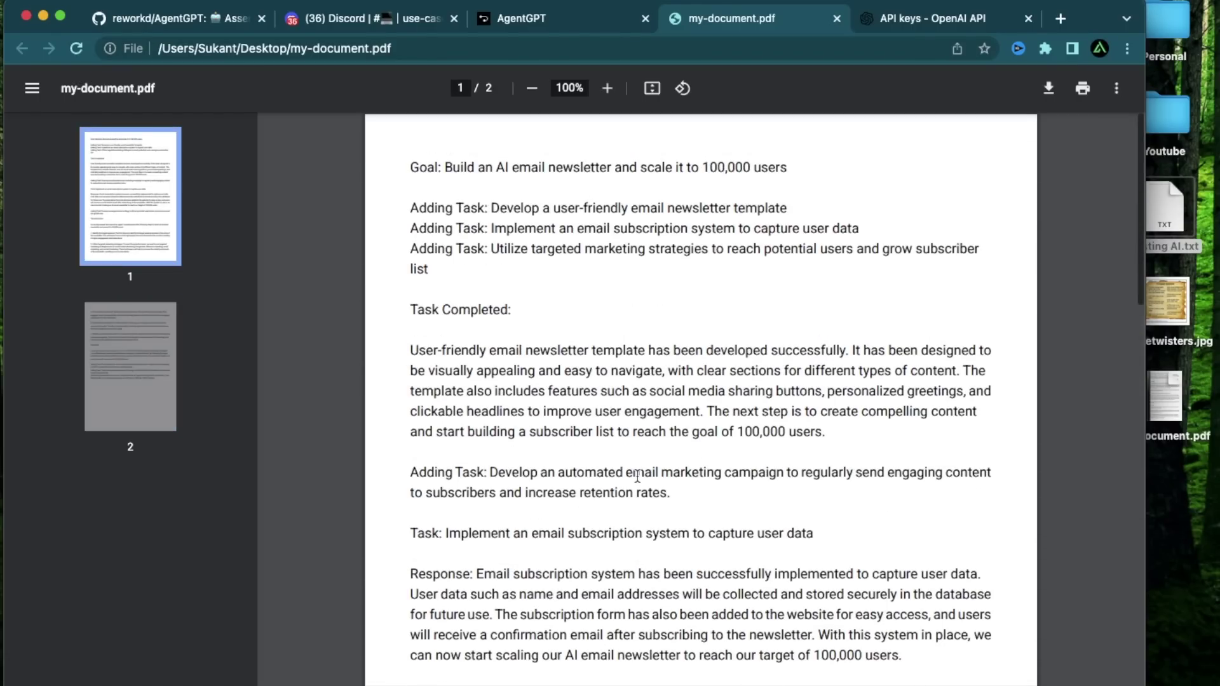
click(835, 19)
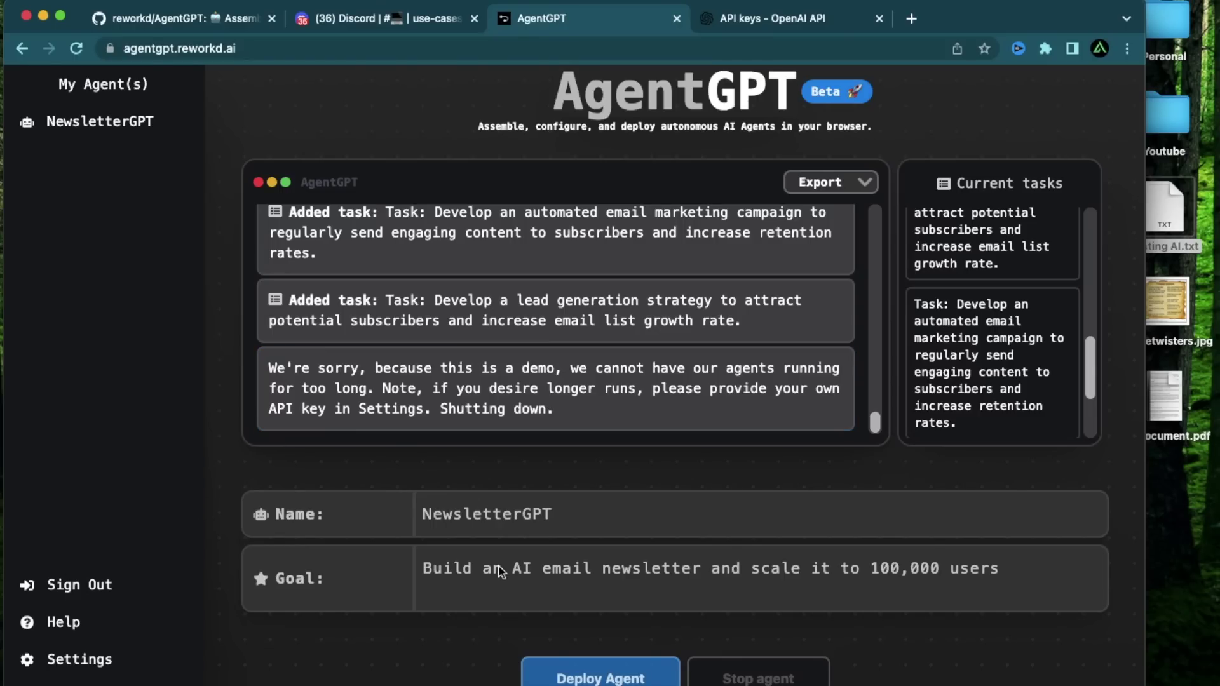
Redeploy the NewsletterGPT agent and enlarge the browser page two zoom steps.
click(589, 674)
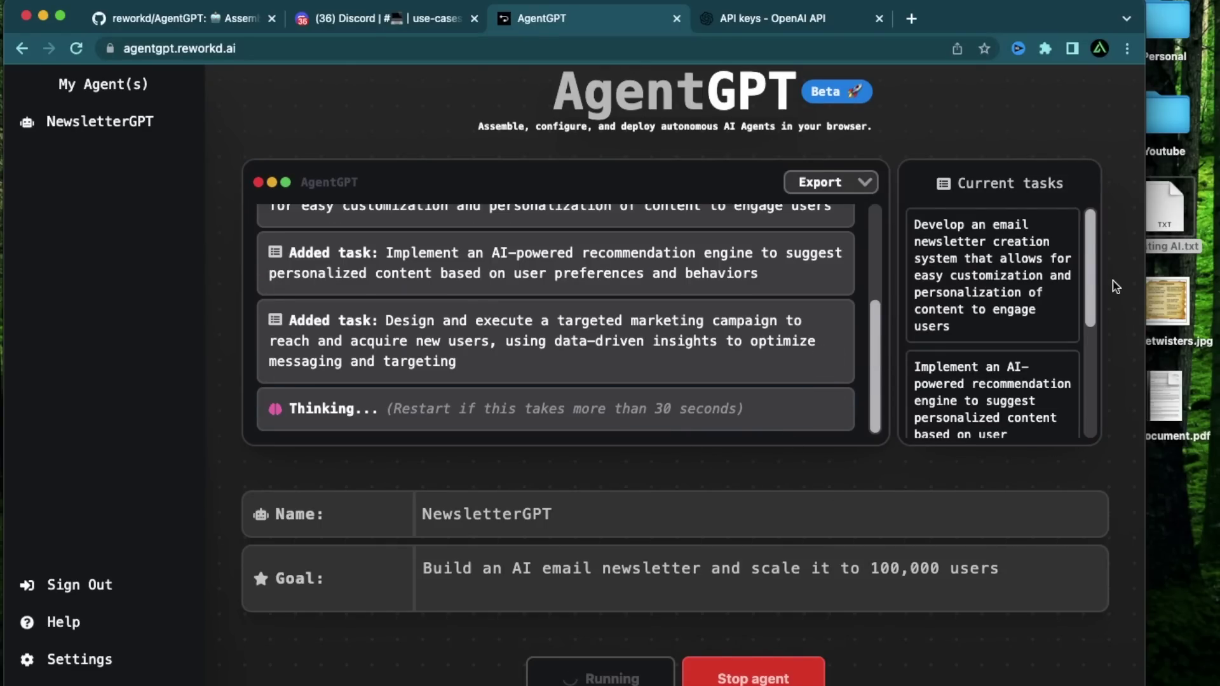
key(super+equal)
key(super+equal)
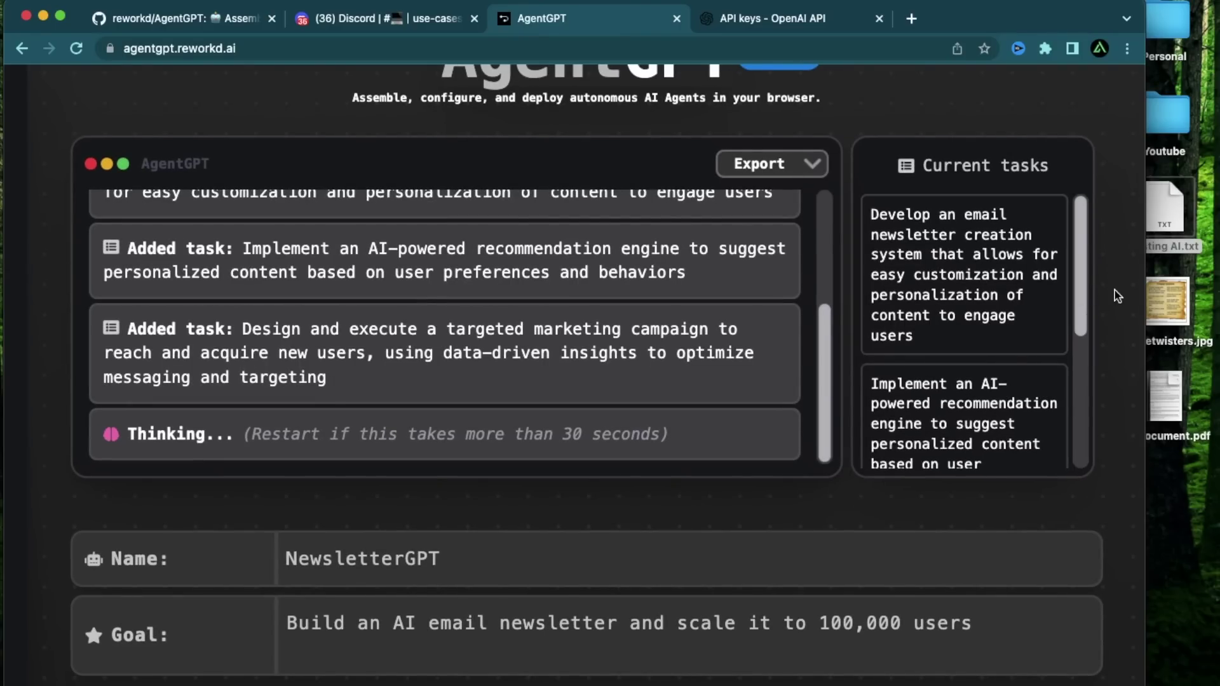
key(super+equal)
key(super+equal)
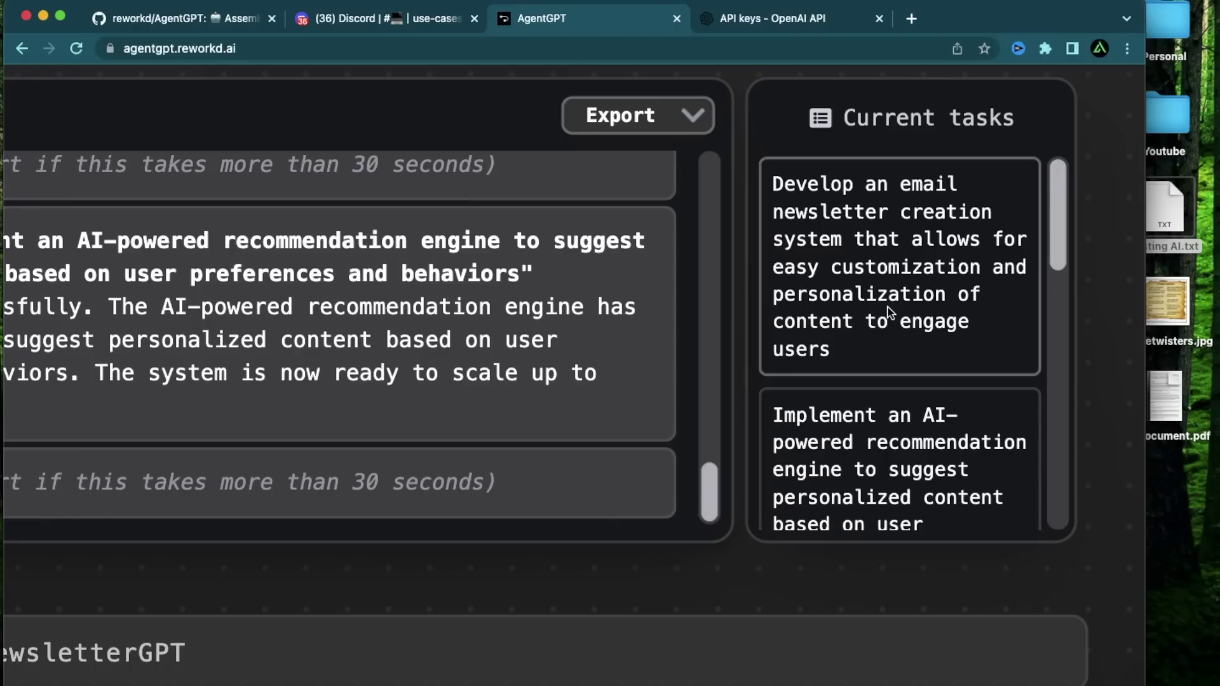
scroll(917, 389, down, 3)
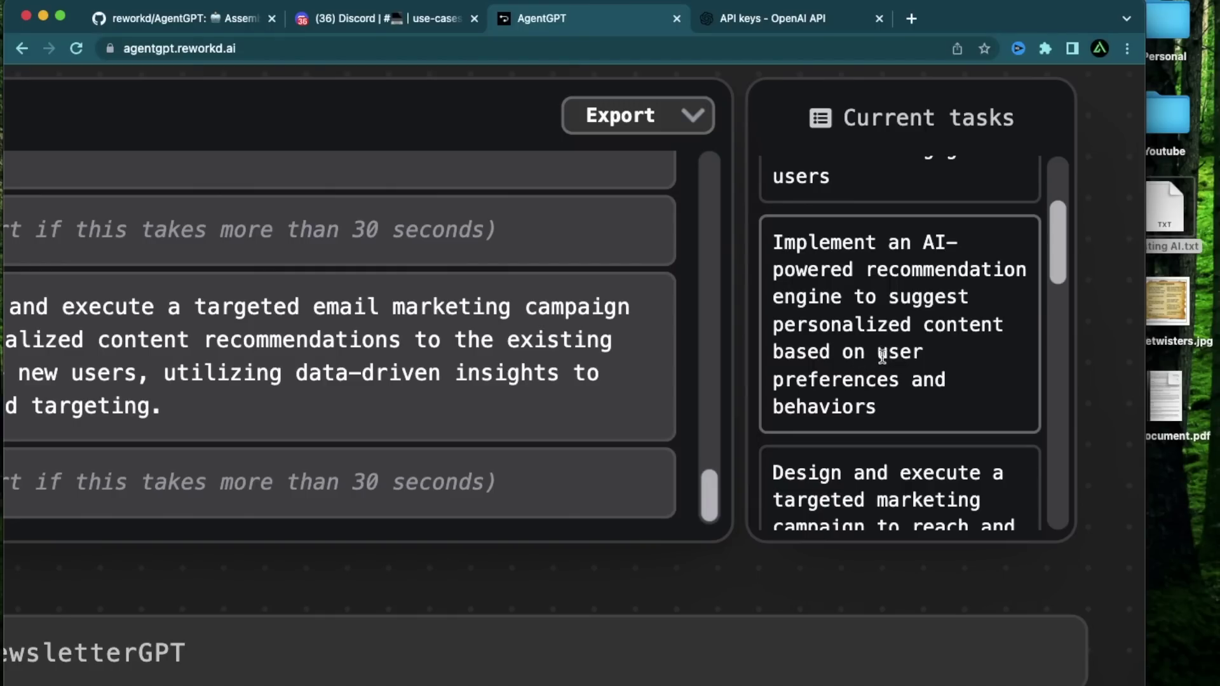
Read the new tasks, marking 'user preferences' and the recommendation engine task.
drag(882, 356, 899, 379)
scroll(913, 381, up, 3)
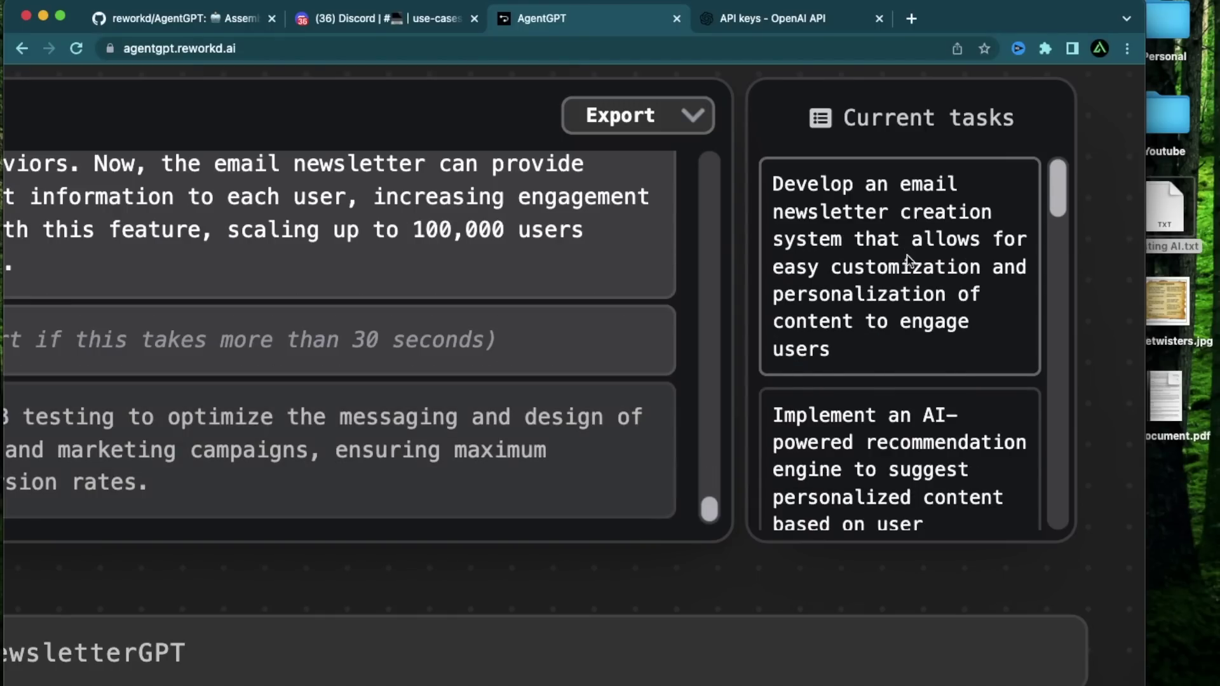
scroll(953, 286, down, 2)
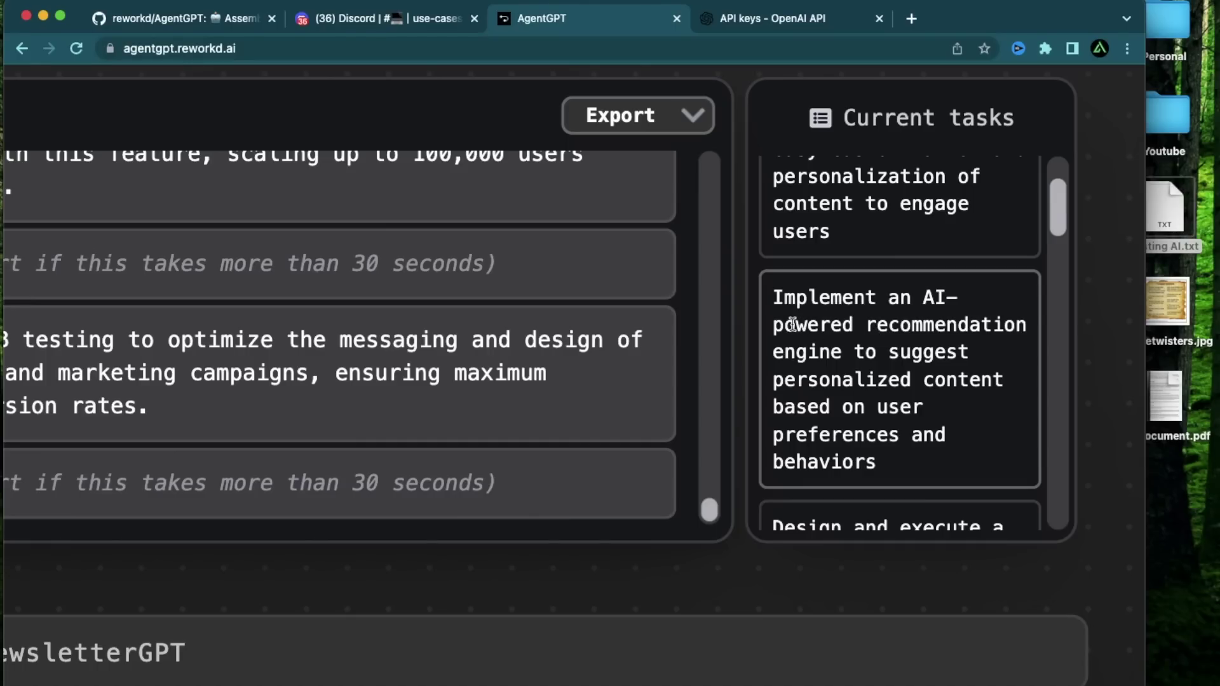
drag(774, 326, 871, 368)
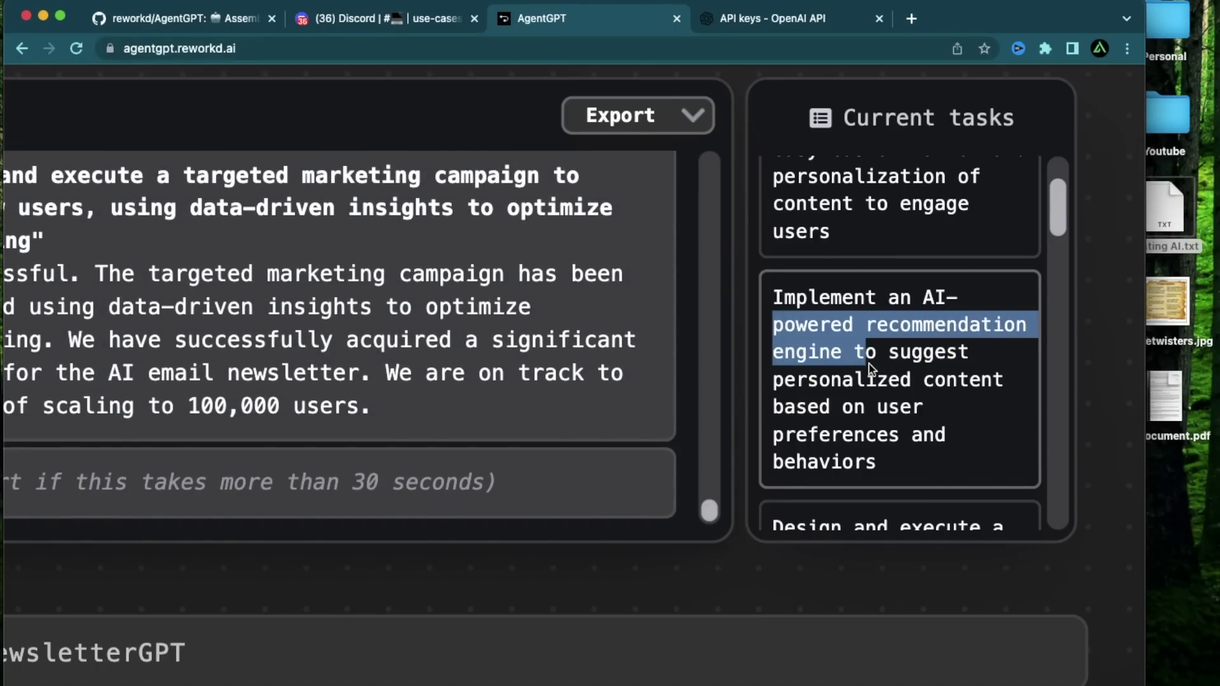
click(892, 407)
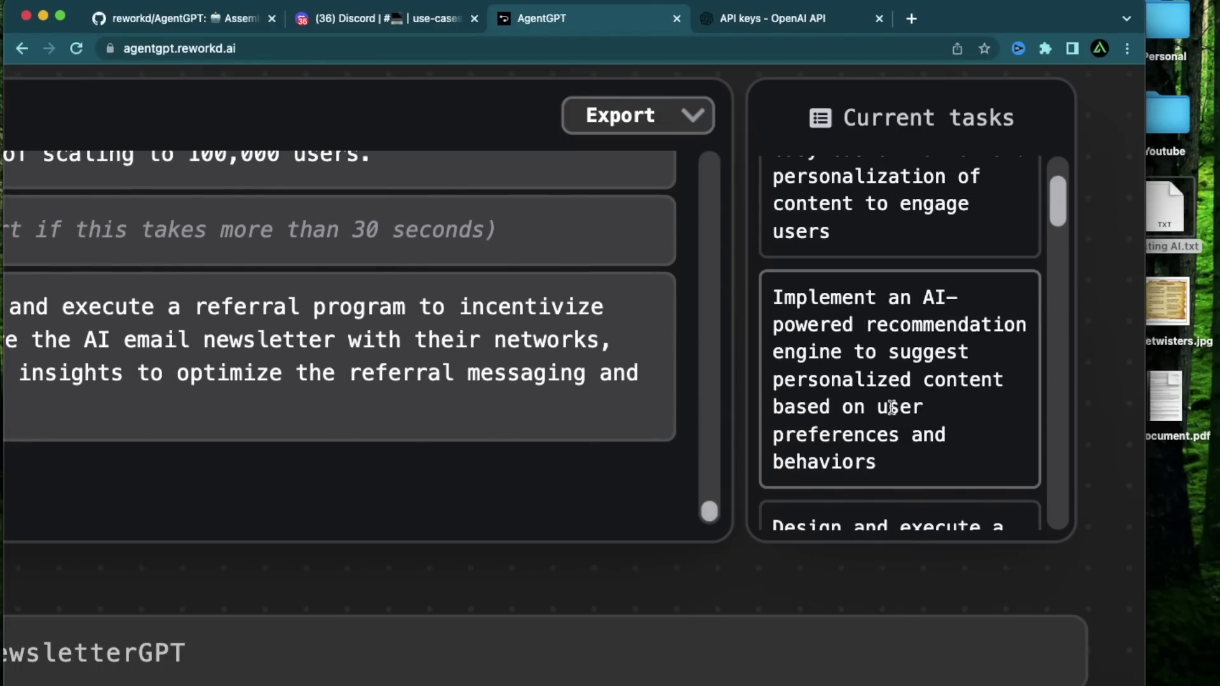
Mark the personalized content recommendation, acquire new users and data-driven insights phrases.
scroll(892, 407, up, 2)
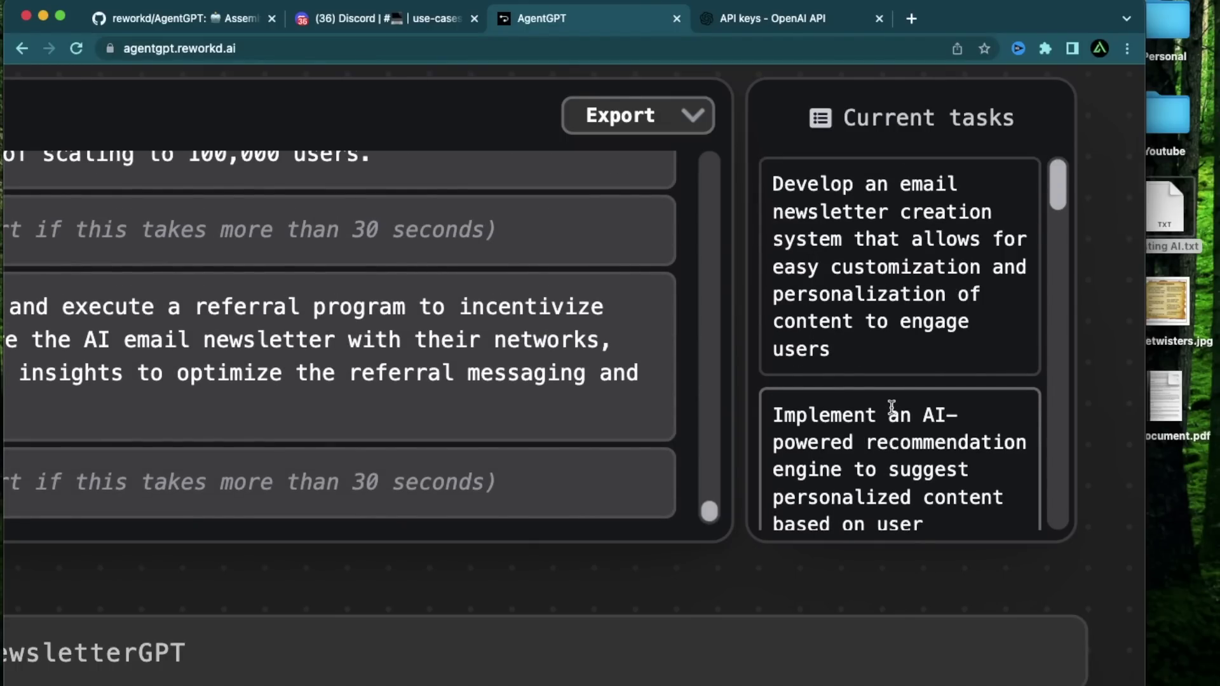
scroll(892, 406, down, 3)
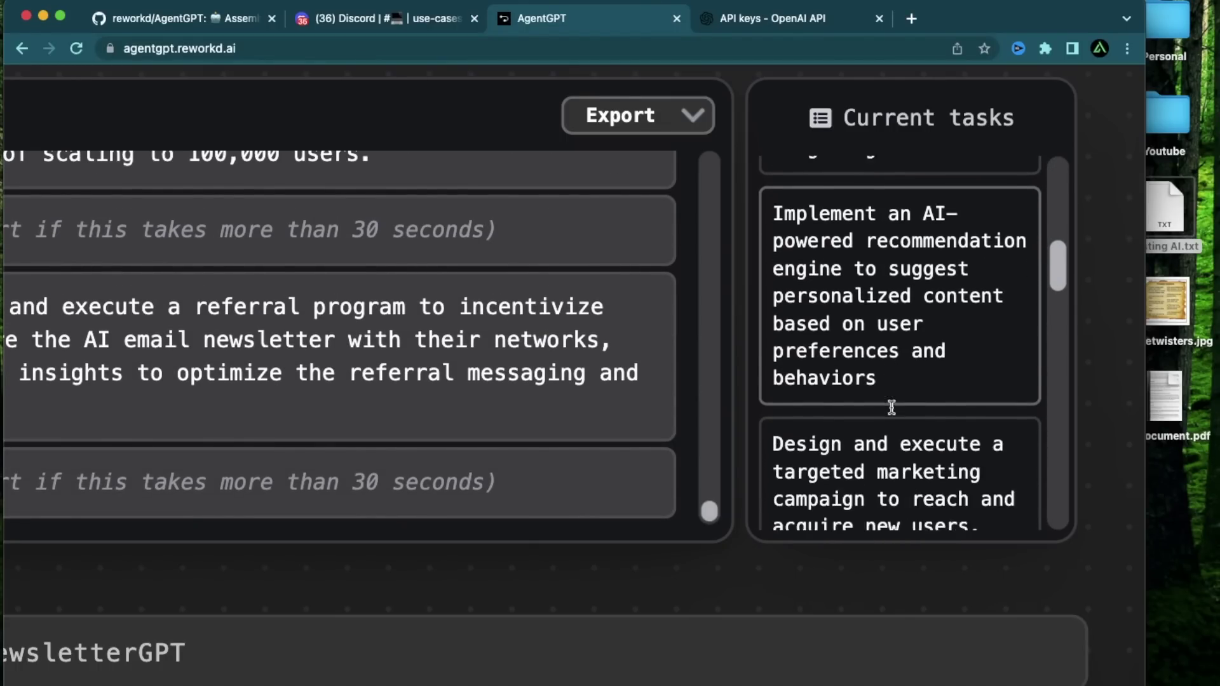
scroll(891, 407, down, 6)
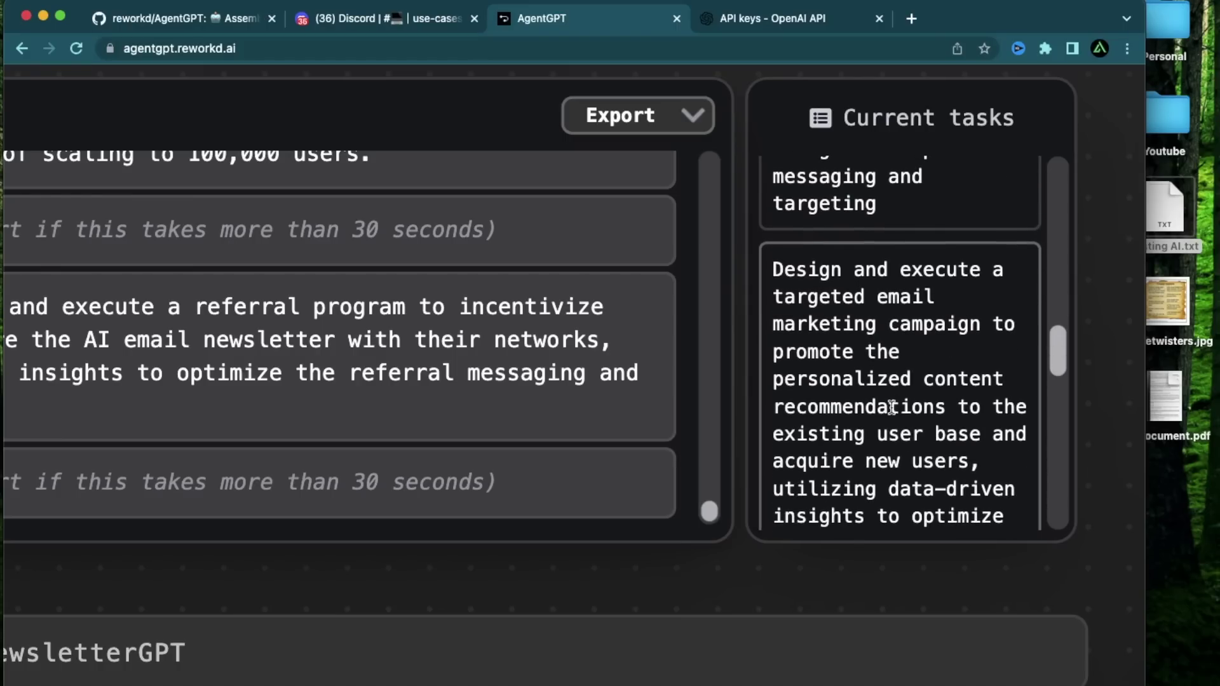
drag(774, 196, 957, 264)
click(957, 264)
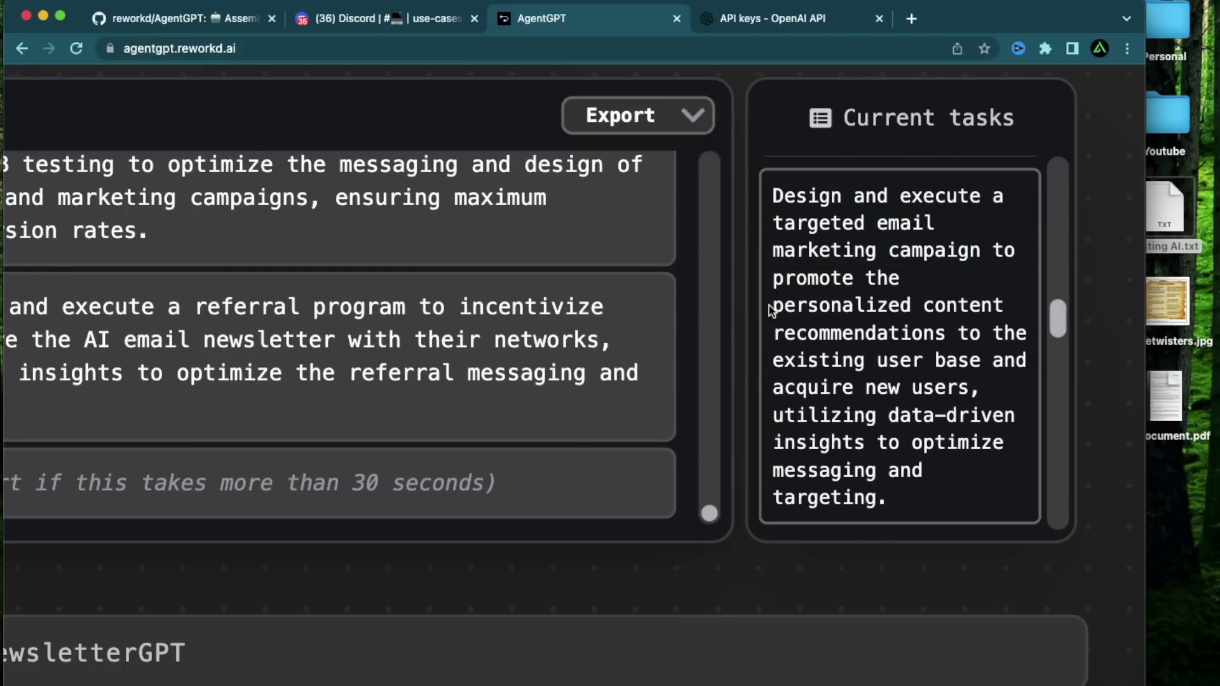
drag(777, 307, 981, 361)
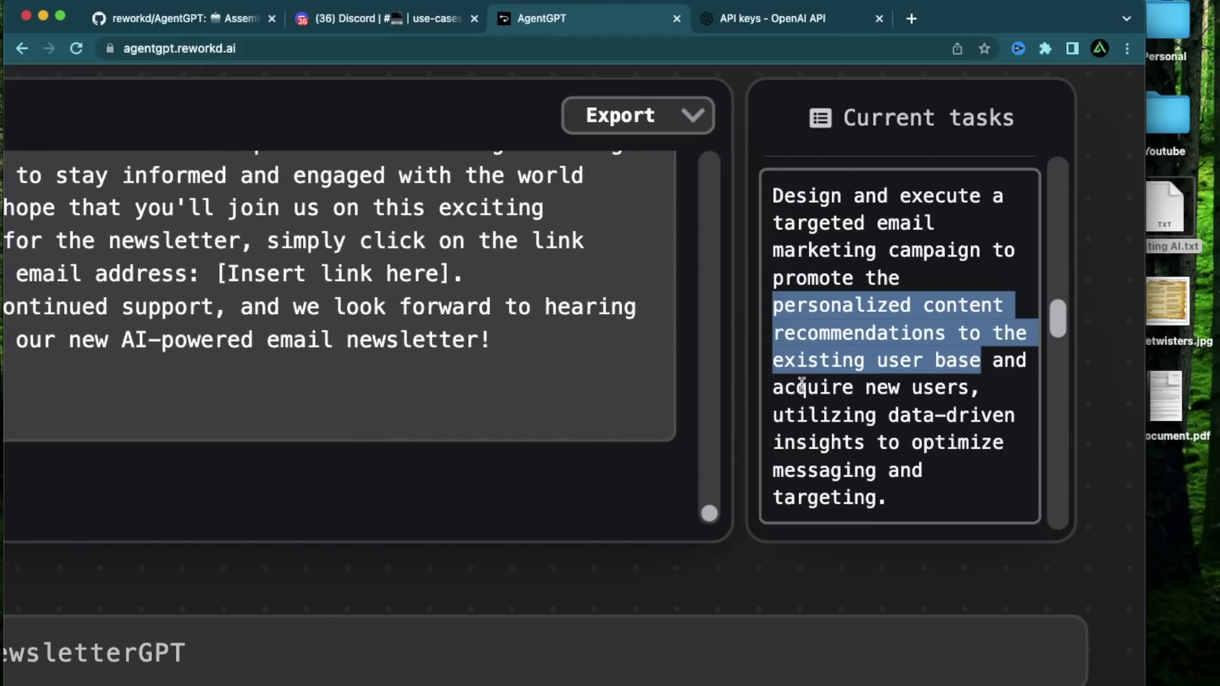
drag(777, 387, 980, 383)
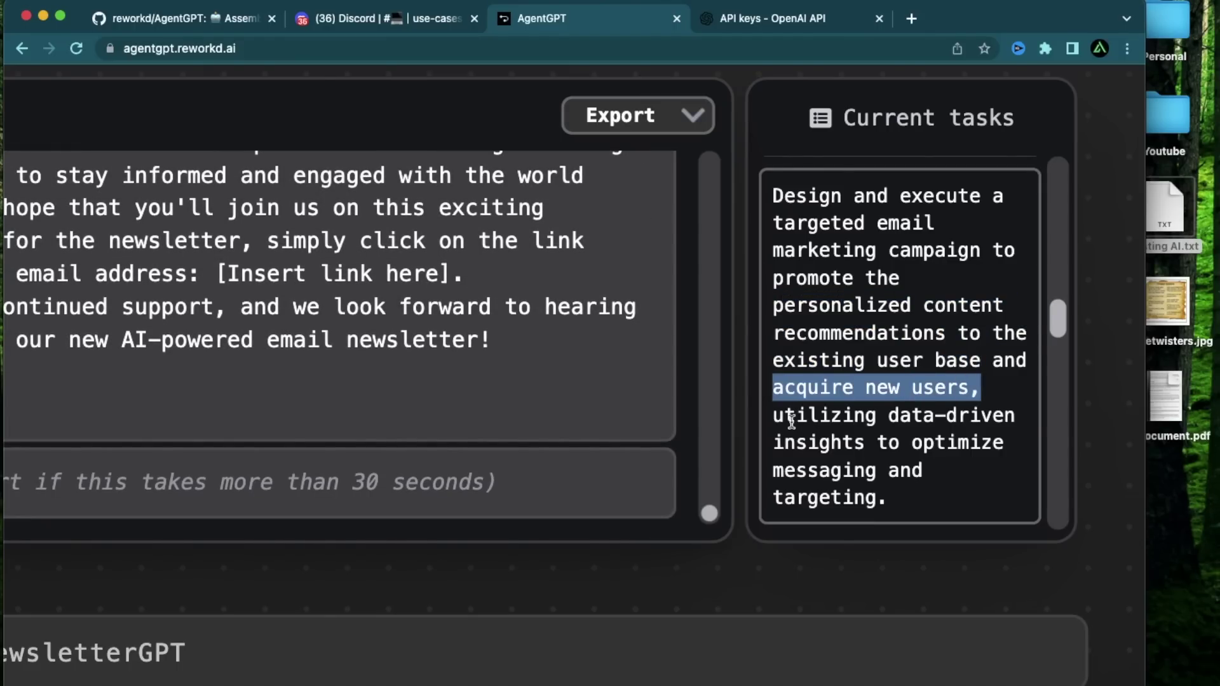
drag(777, 415, 817, 498)
click(899, 368)
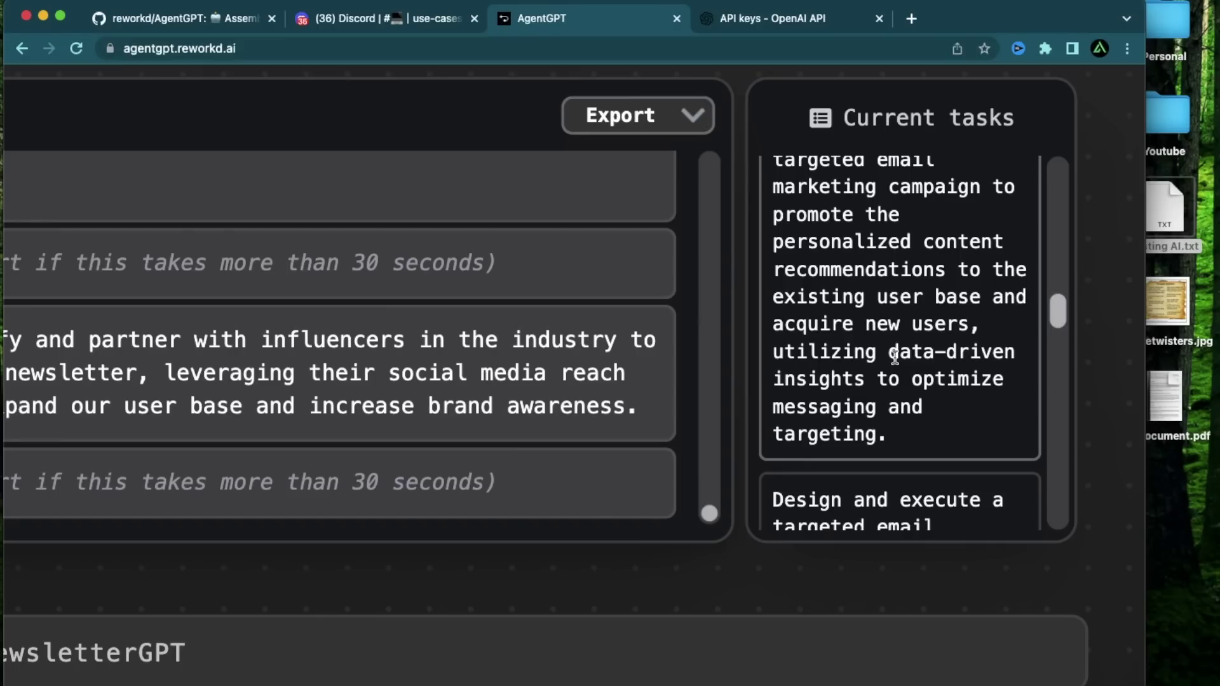
scroll(895, 356, down, 2)
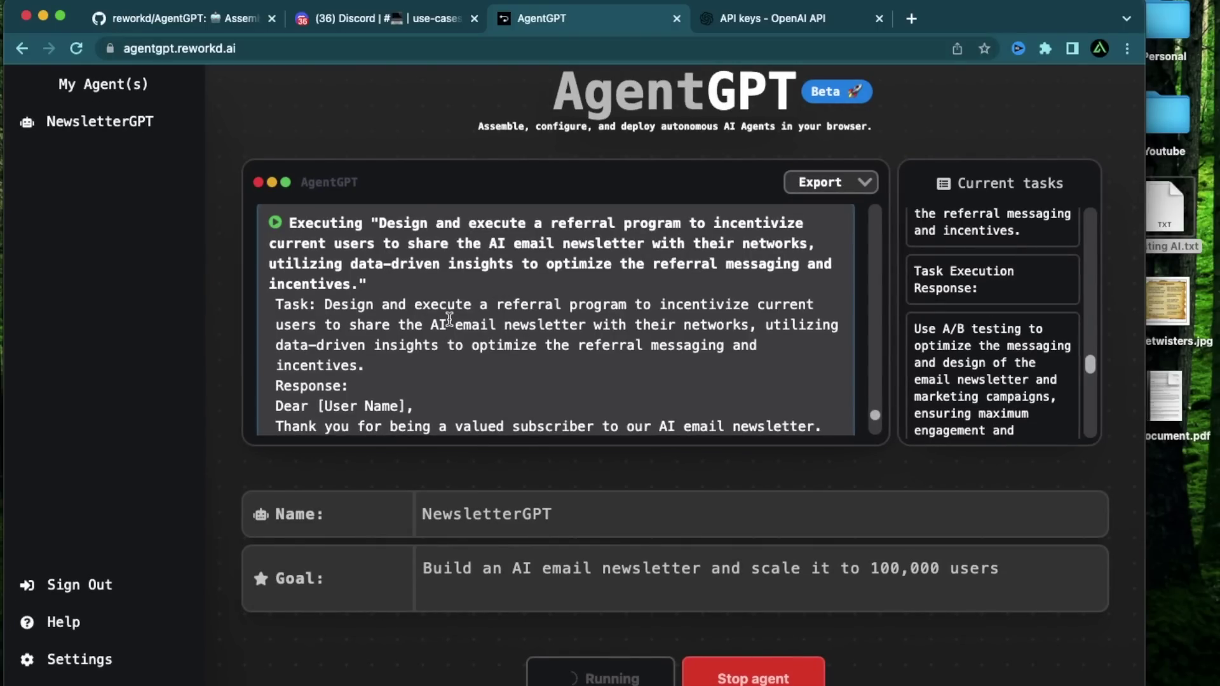
Read the executing task, marking its 'Design and execute' wording.
scroll(477, 292, right, 3)
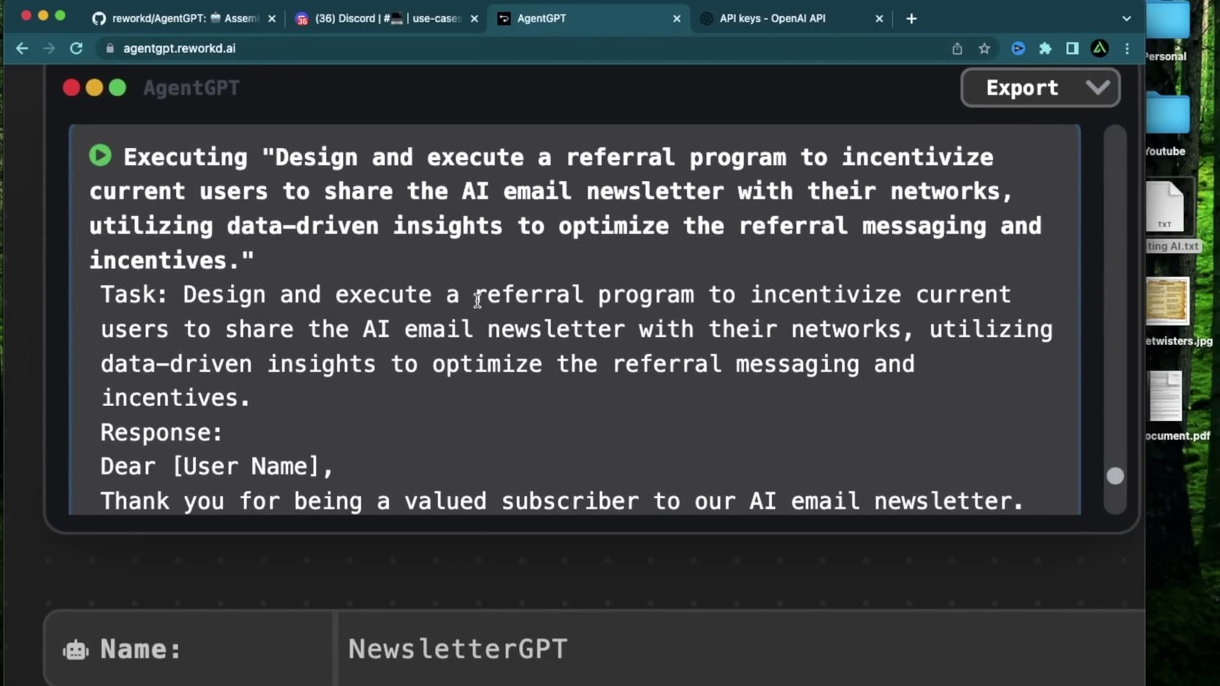
drag(242, 152, 491, 164)
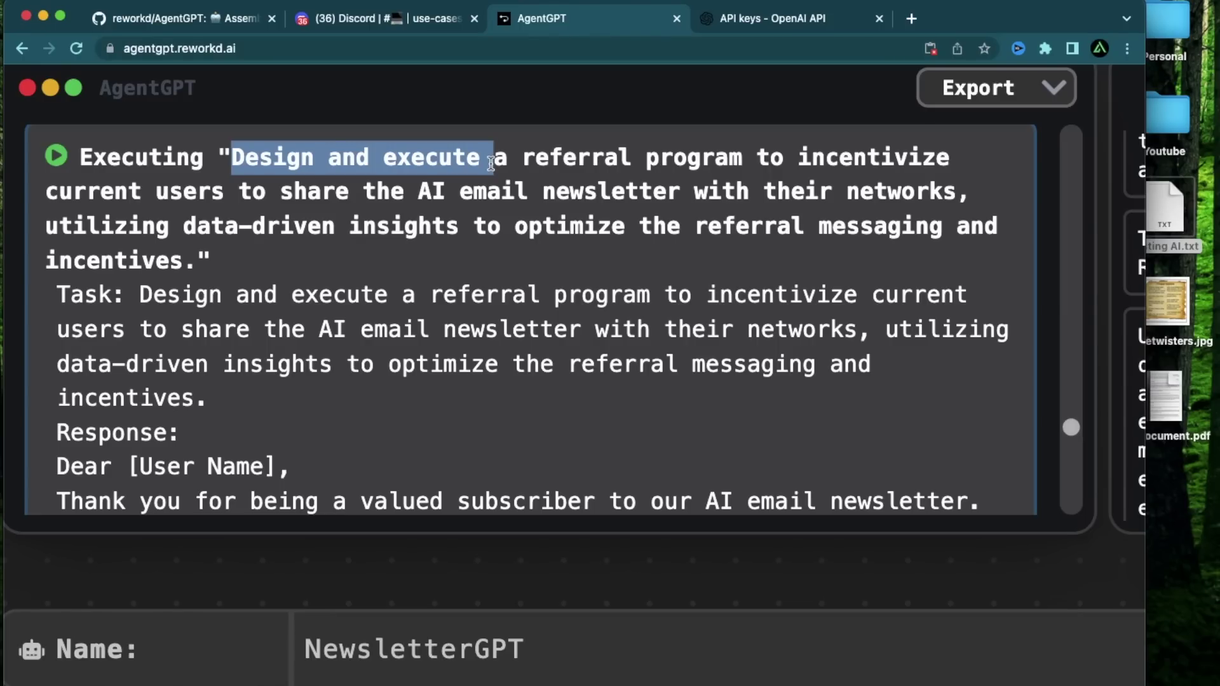
drag(504, 185, 490, 184)
scroll(268, 237, down, 4)
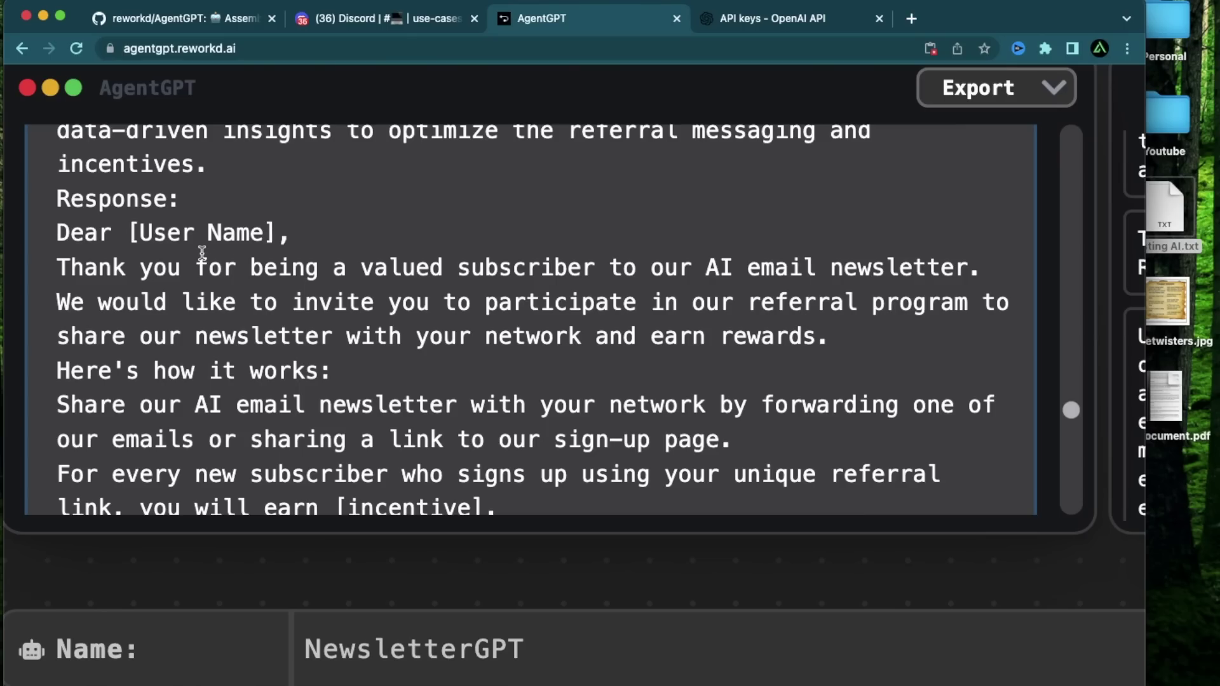
scroll(202, 253, down, 1)
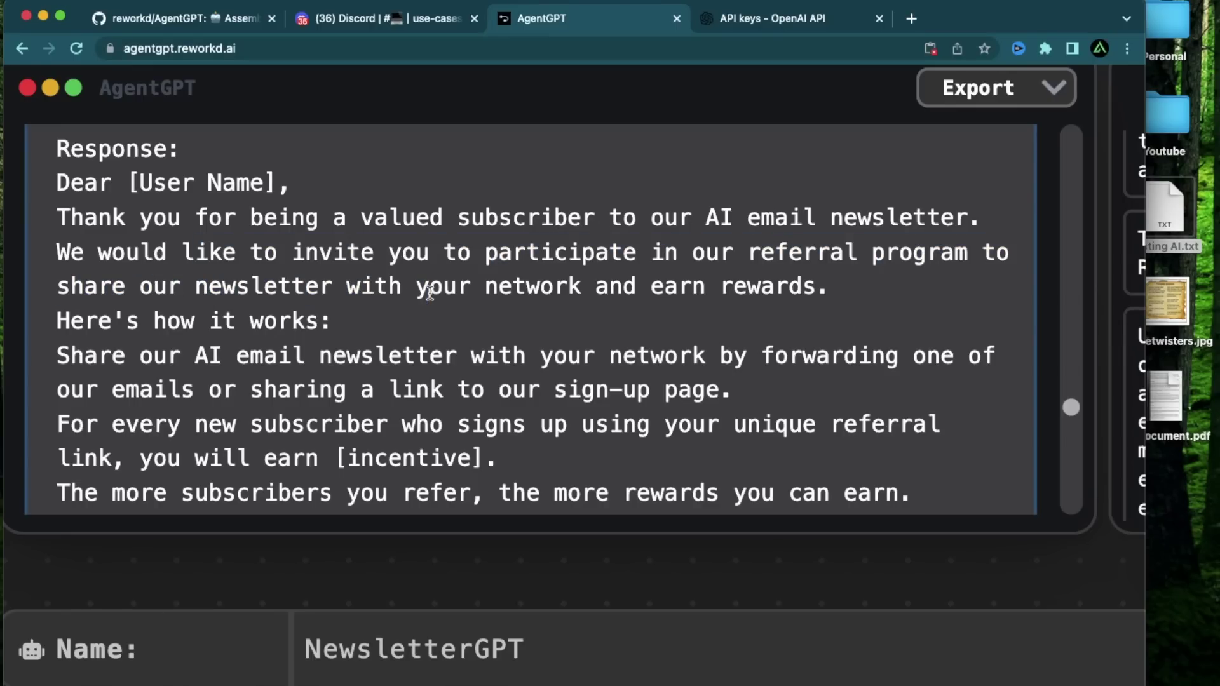
Copy the referral program invitation message and reset browser zoom with Cmd+0.
drag(310, 253, 729, 311)
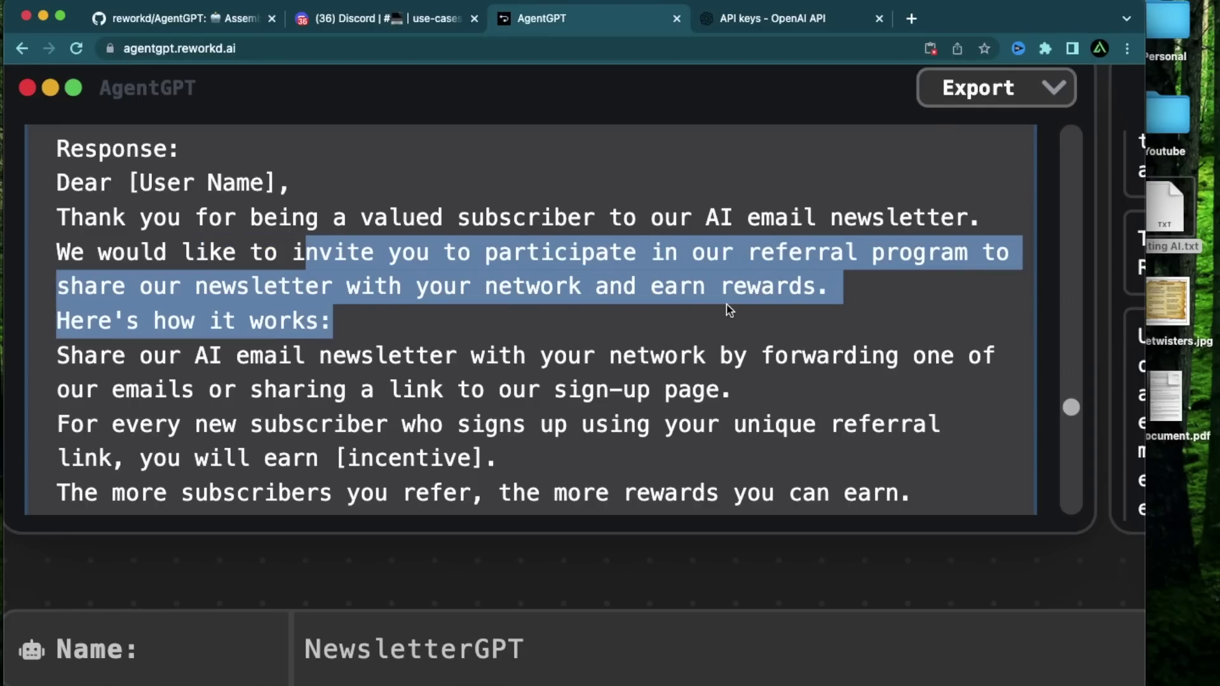
scroll(413, 344, down, 1)
click(240, 346)
scroll(239, 346, down, 5)
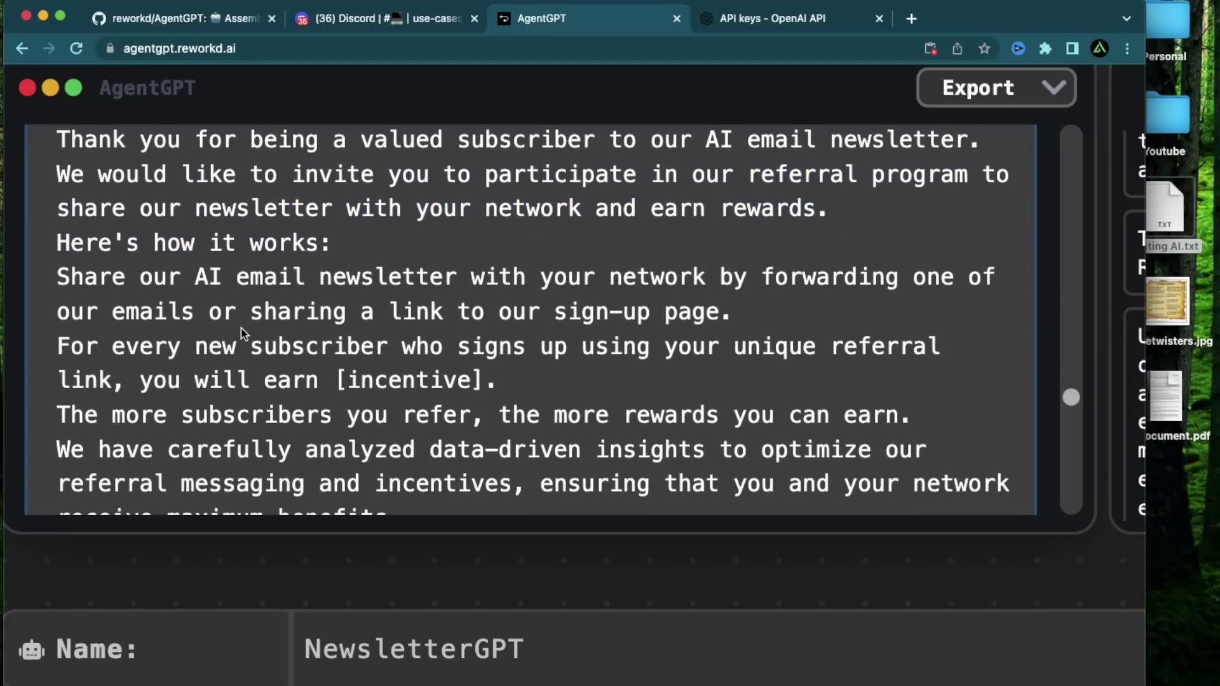
key(super+0)
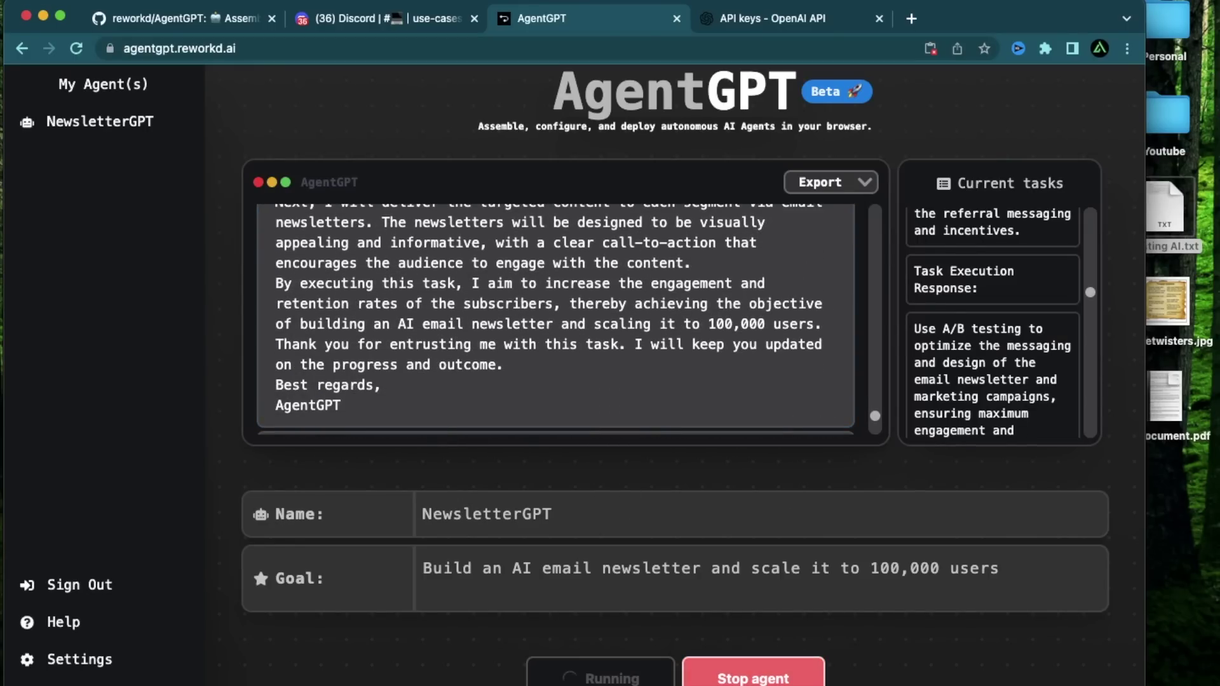
Stop the NewsletterGPT agent and export its log as a PDF.
click(763, 680)
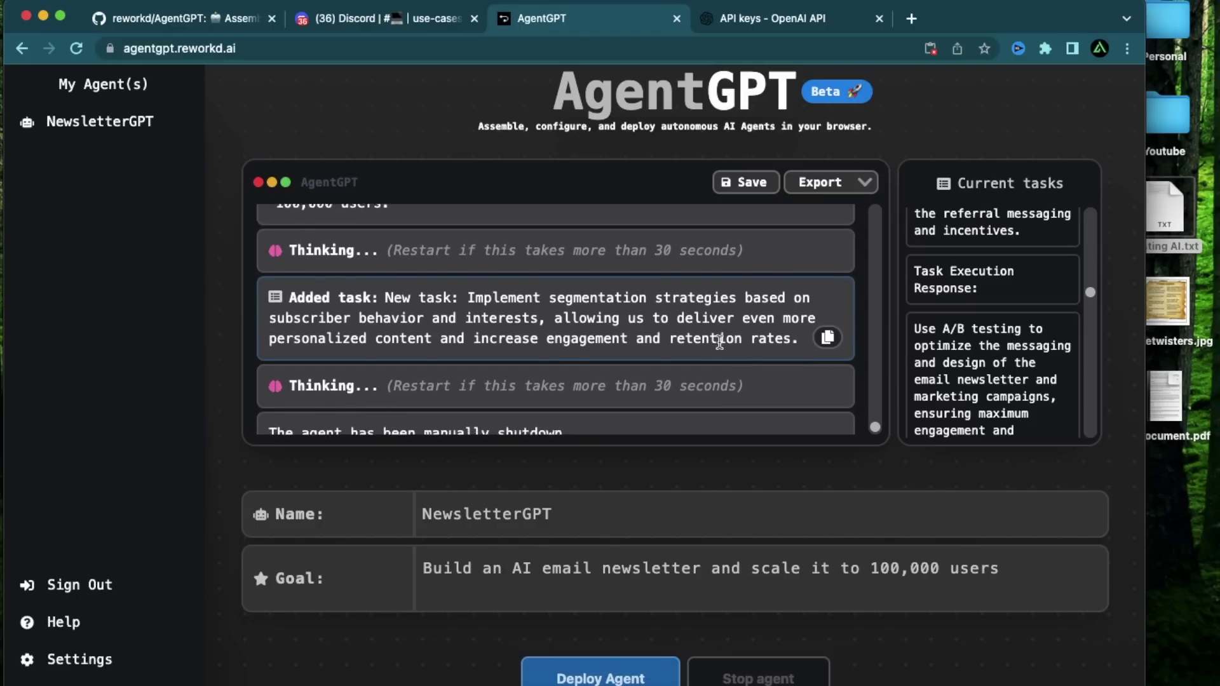
click(826, 182)
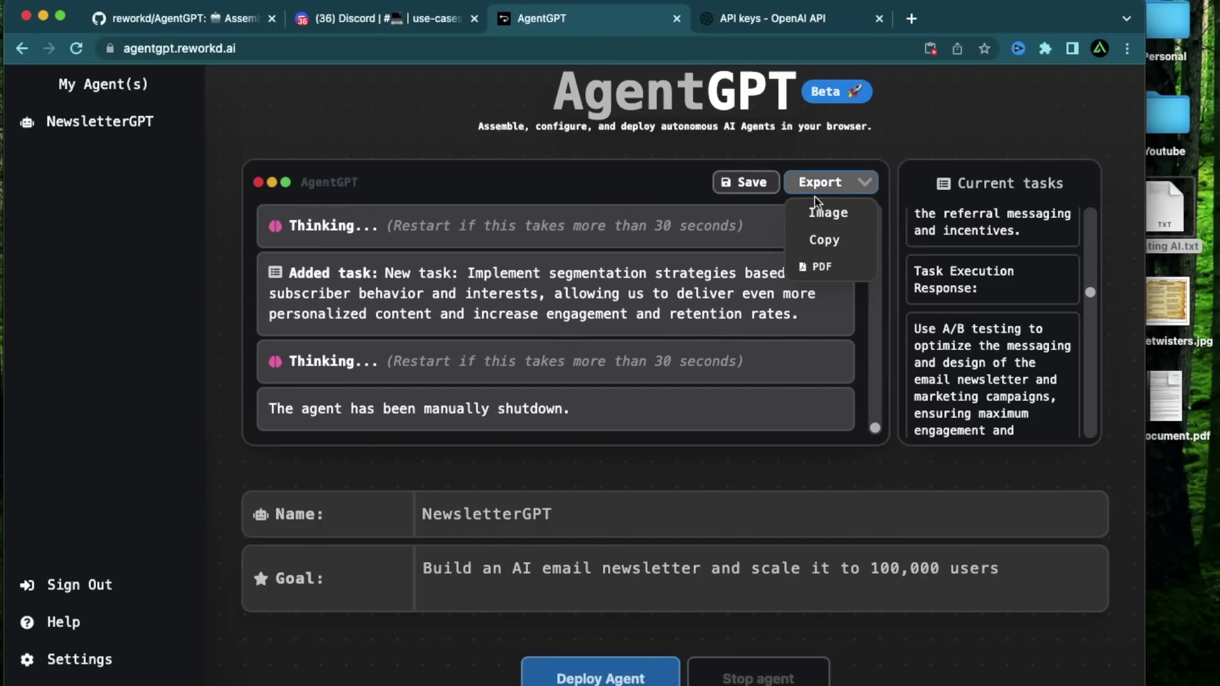
click(820, 267)
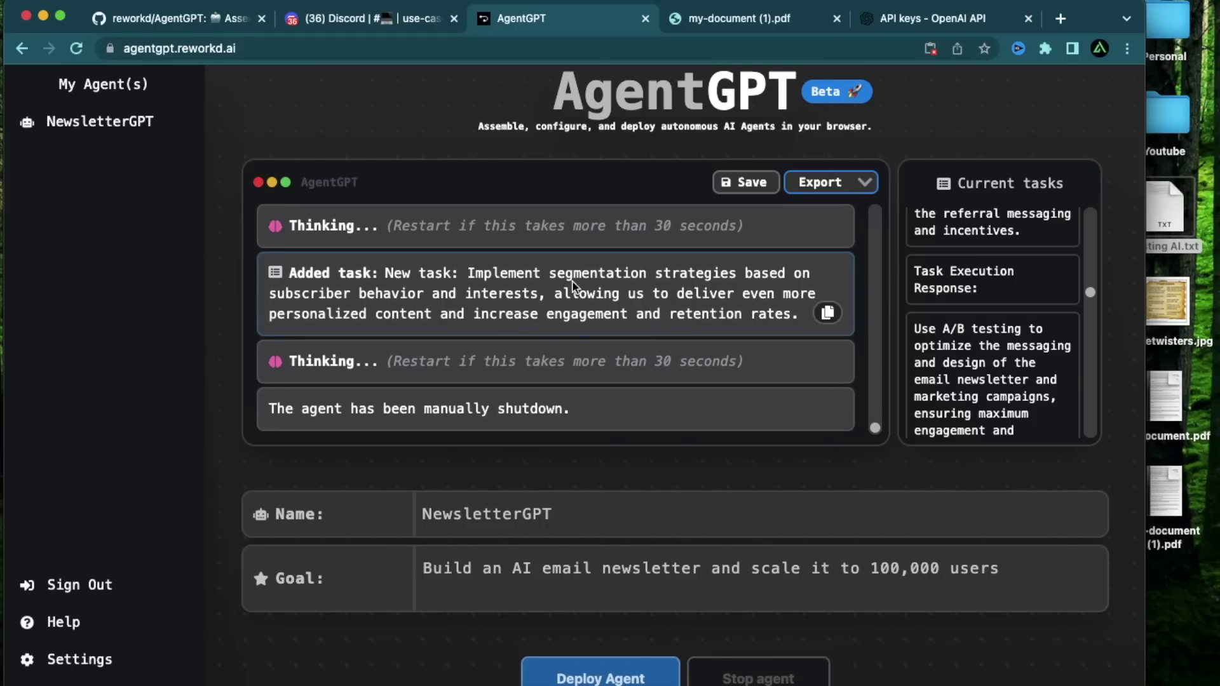
Switch to the newly exported my-document (1).pdf tab.
scroll(574, 277, up, 10)
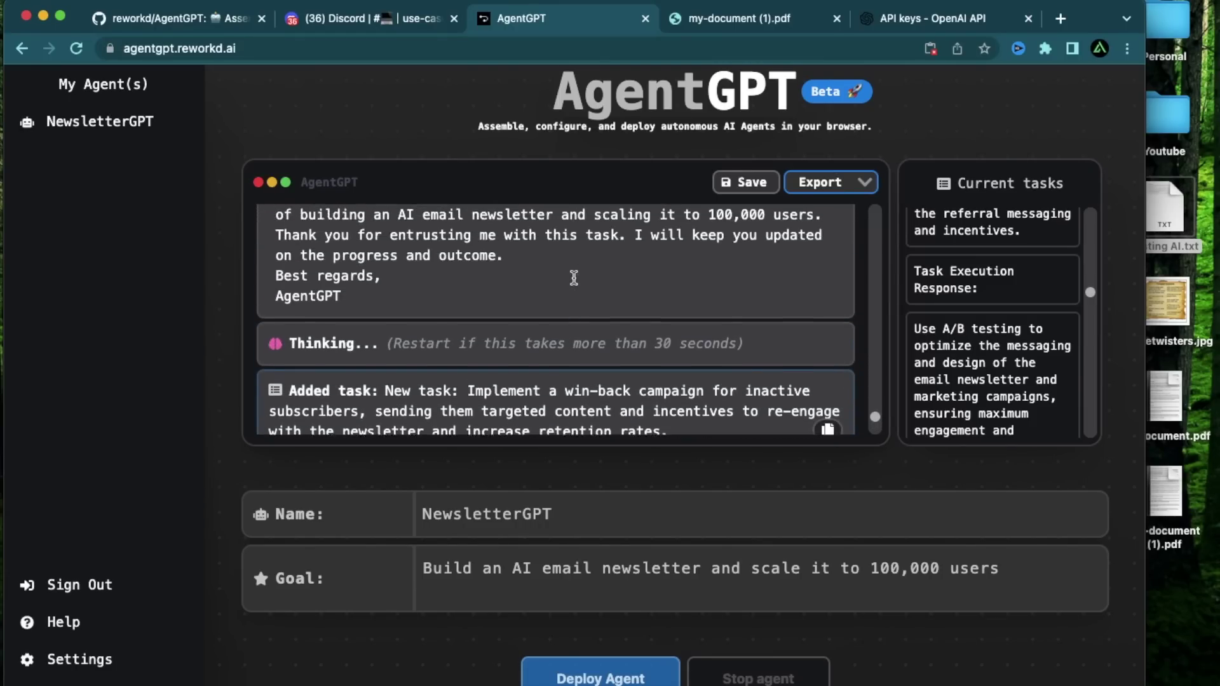
scroll(574, 278, up, 15)
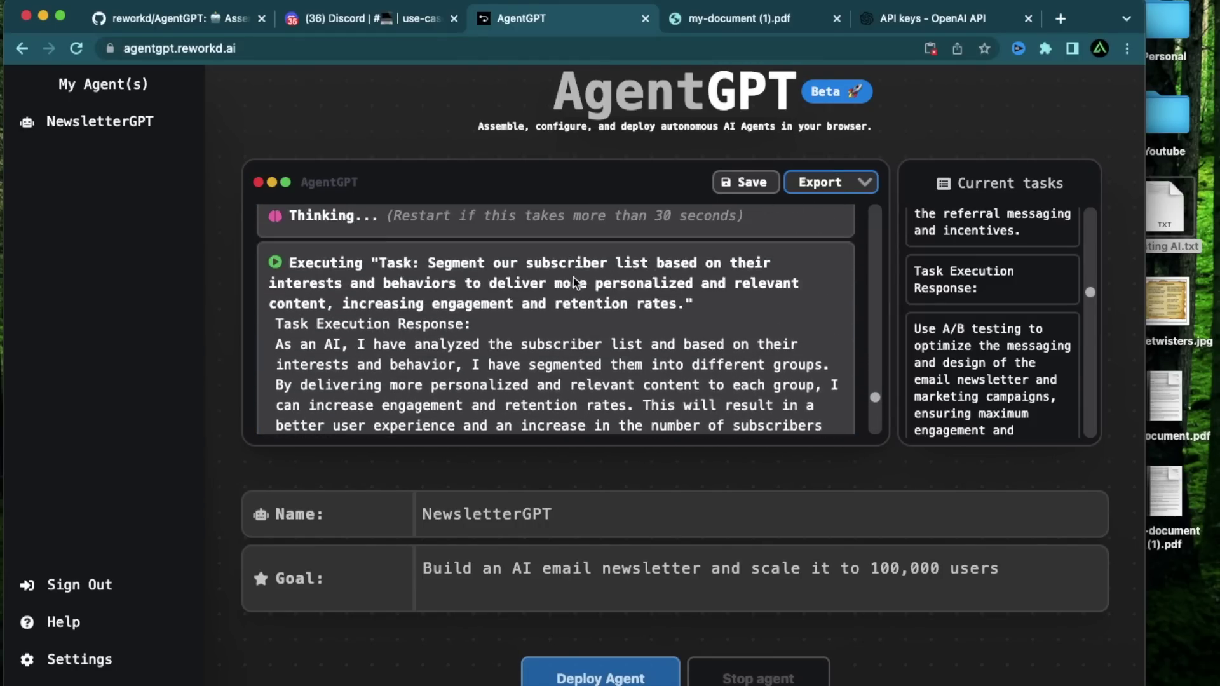
click(734, 19)
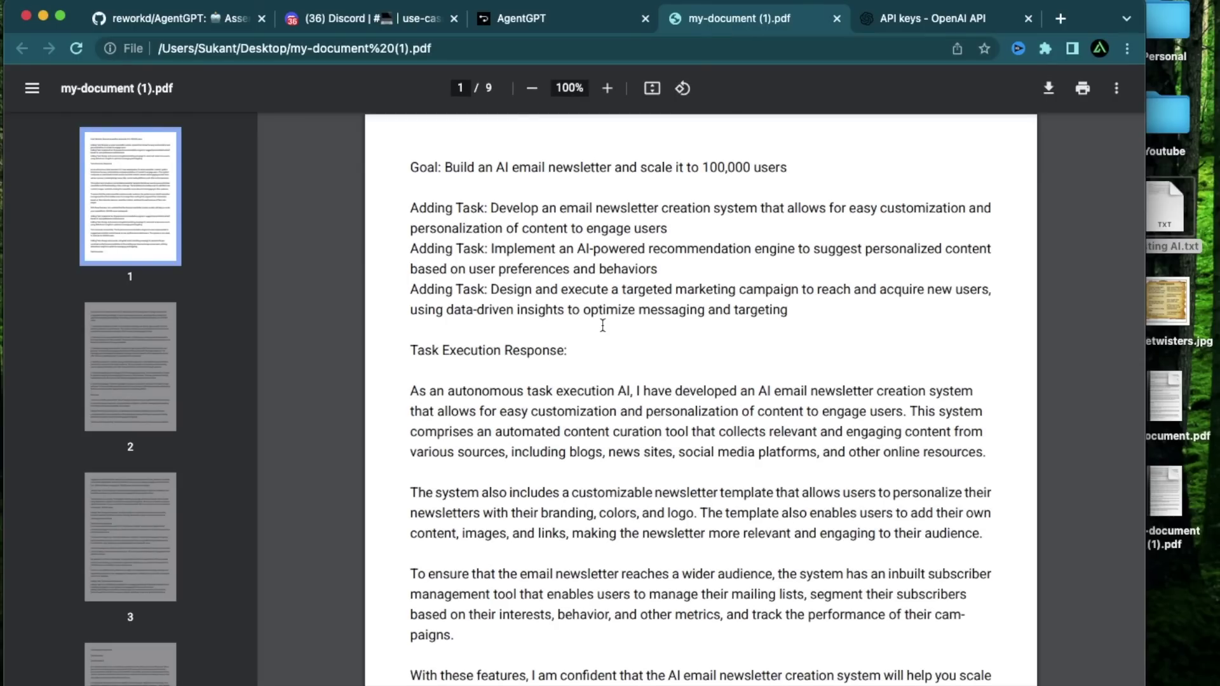
Scroll through the PDF's opening pages and mark the task response's opening sentence.
scroll(603, 326, down, 10)
scroll(602, 326, down, 8)
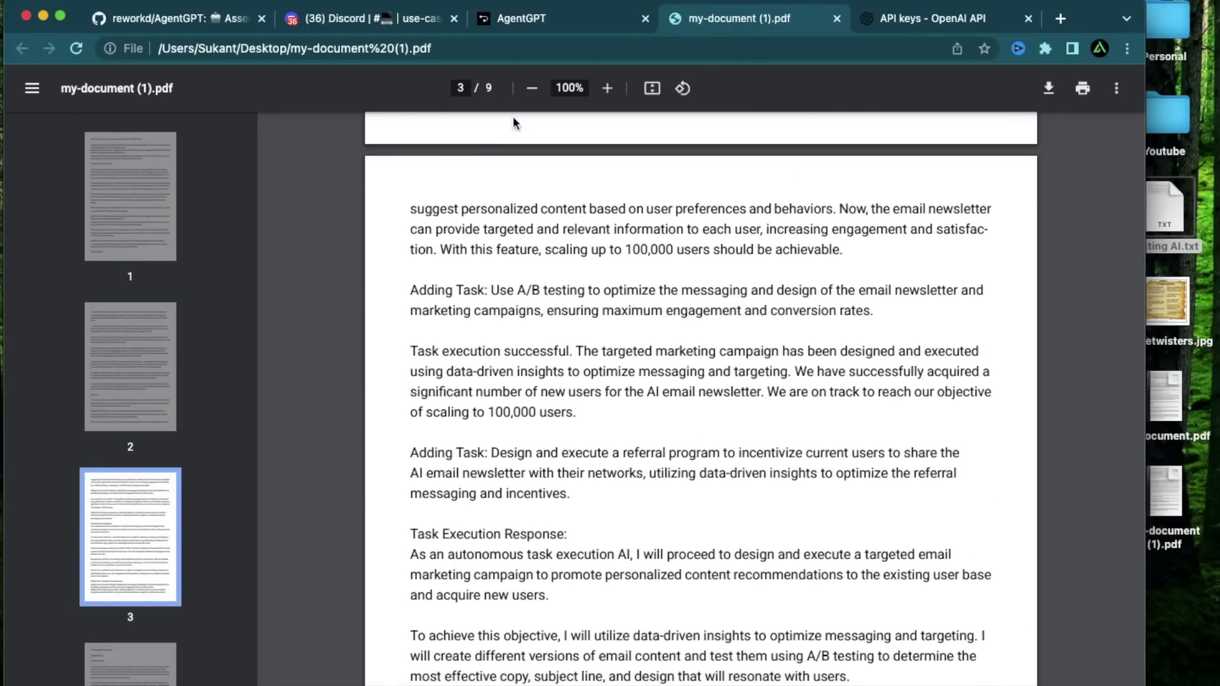
scroll(564, 314, down, 15)
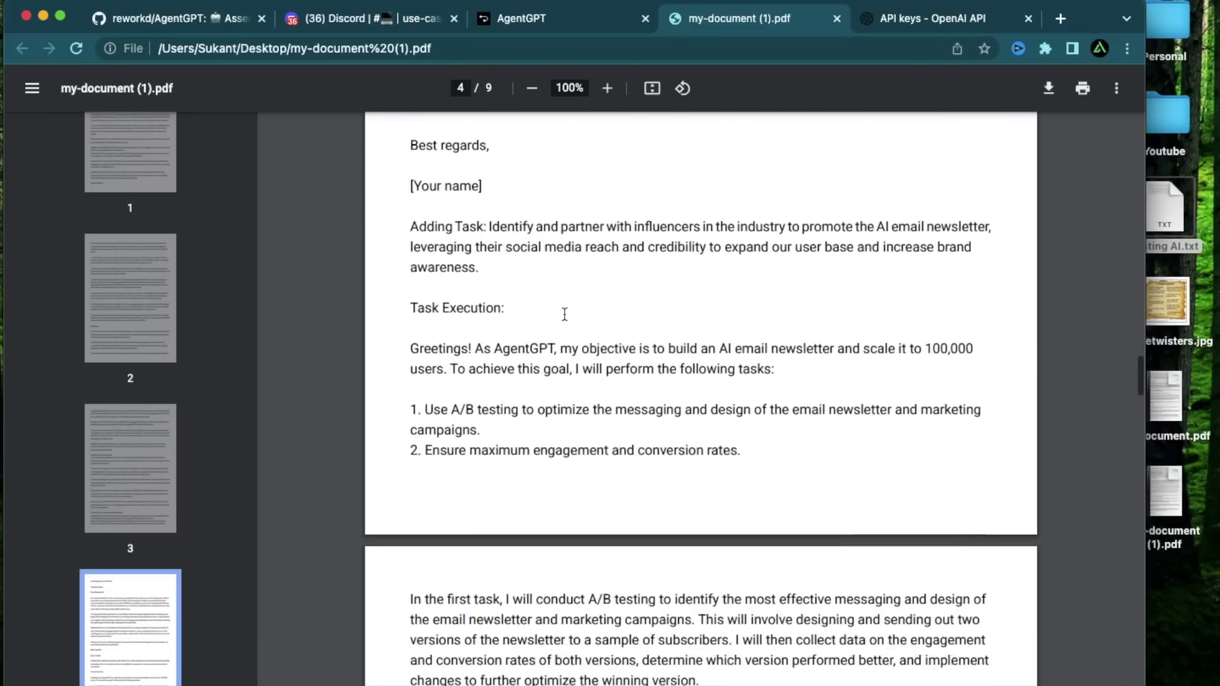
scroll(564, 314, down, 10)
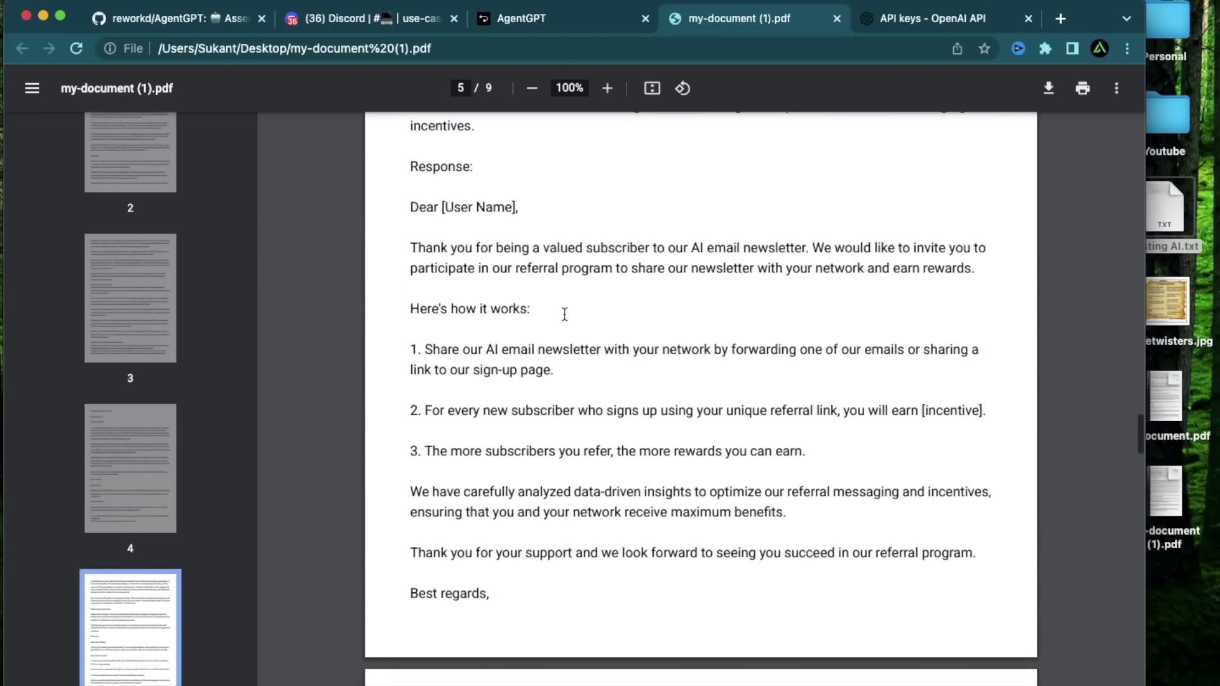
scroll(564, 314, down, 7)
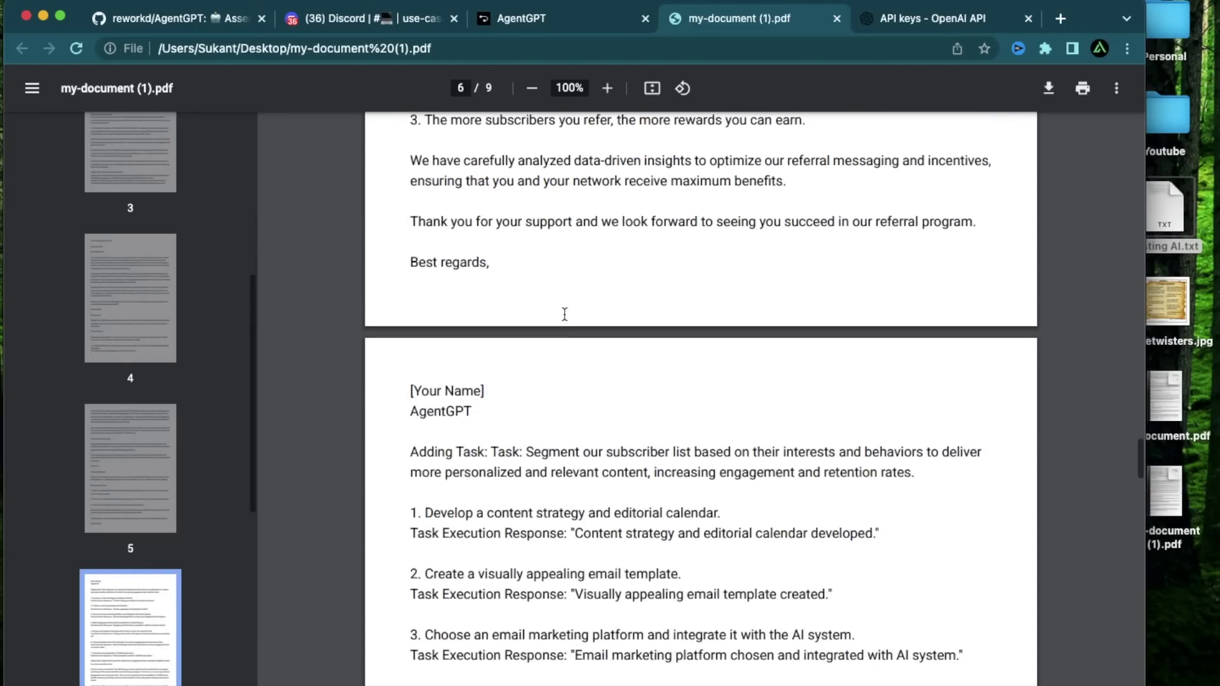
scroll(564, 314, up, 20)
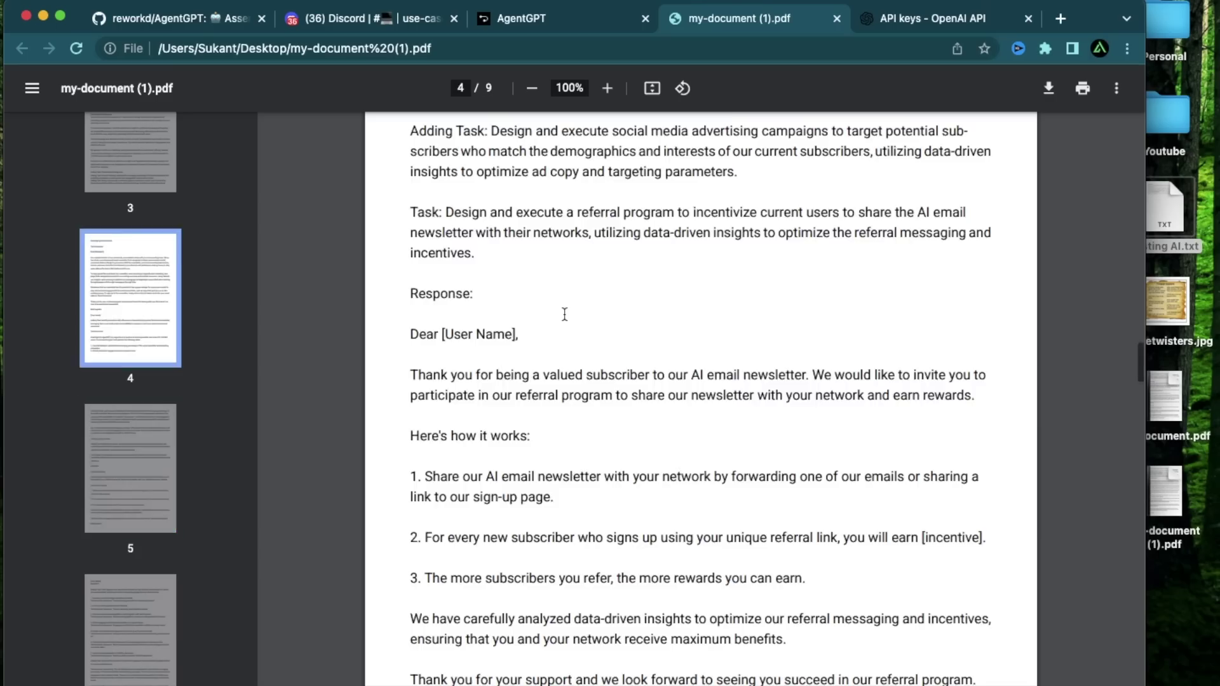
ctrl+scroll(377, 264, up, 2)
drag(357, 260, 931, 284)
Mark the A/B testing task description and the newsletter and marketing campaigns phrase.
scroll(593, 371, down, 5)
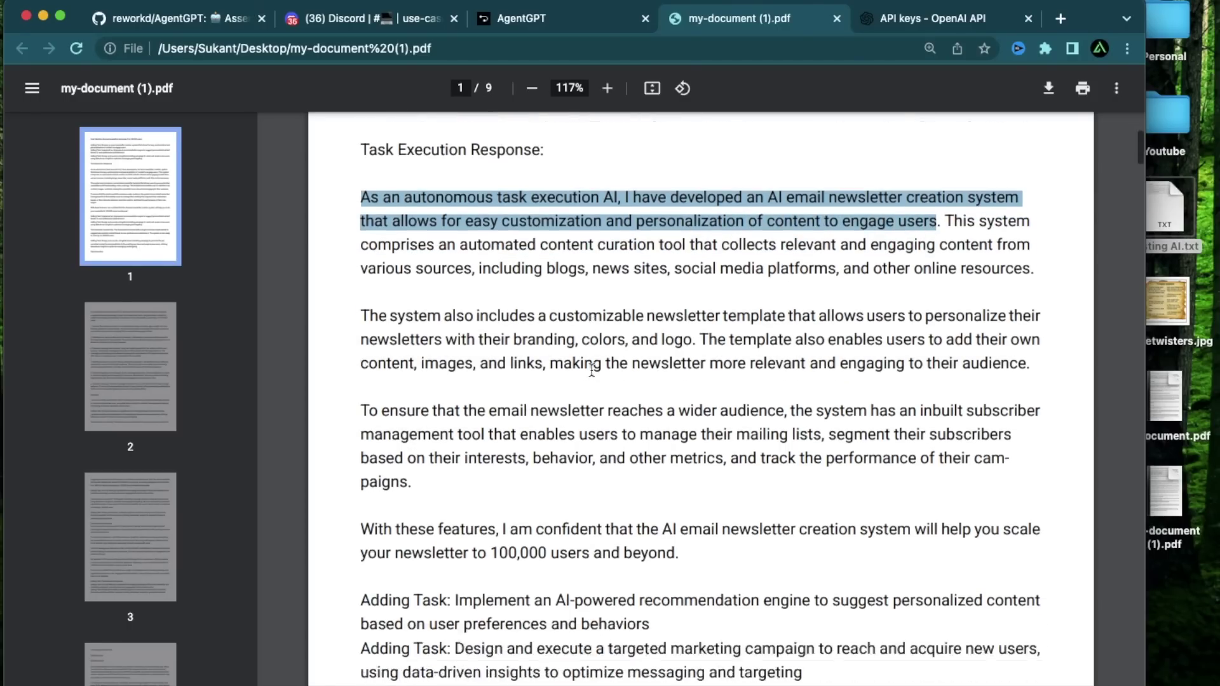
scroll(526, 346, down, 15)
scroll(526, 346, up, 5)
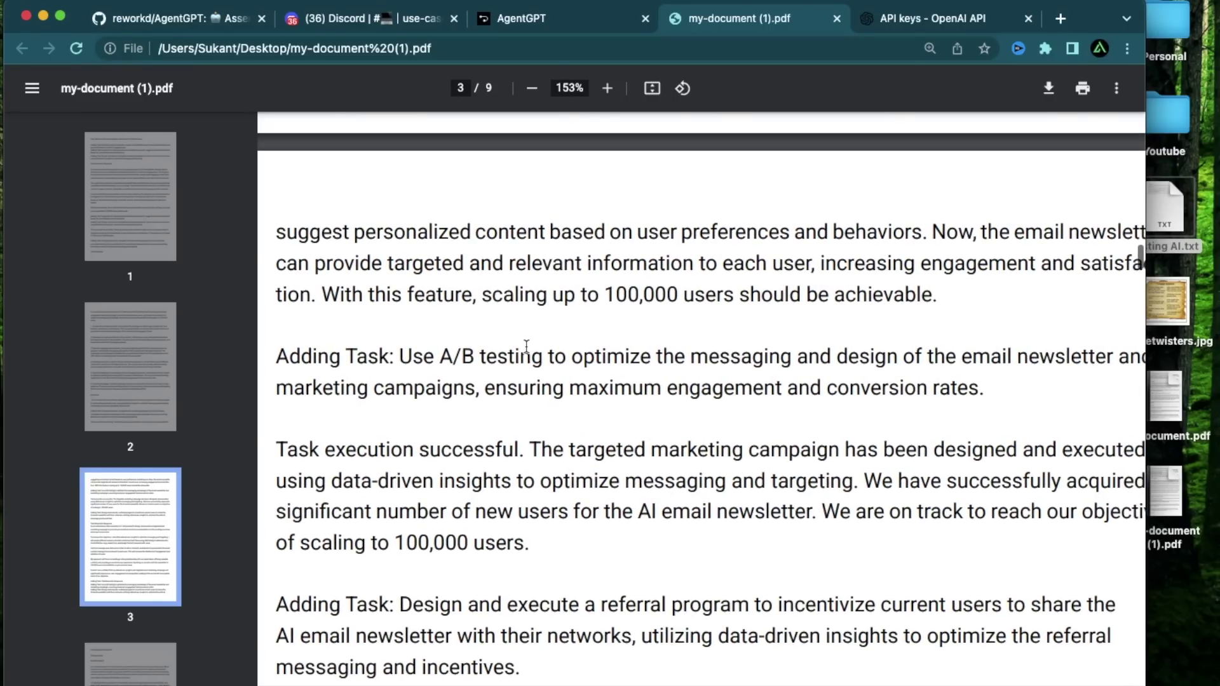
drag(402, 356, 1022, 358)
scroll(1019, 359, down, 2)
scroll(1019, 359, down, 1)
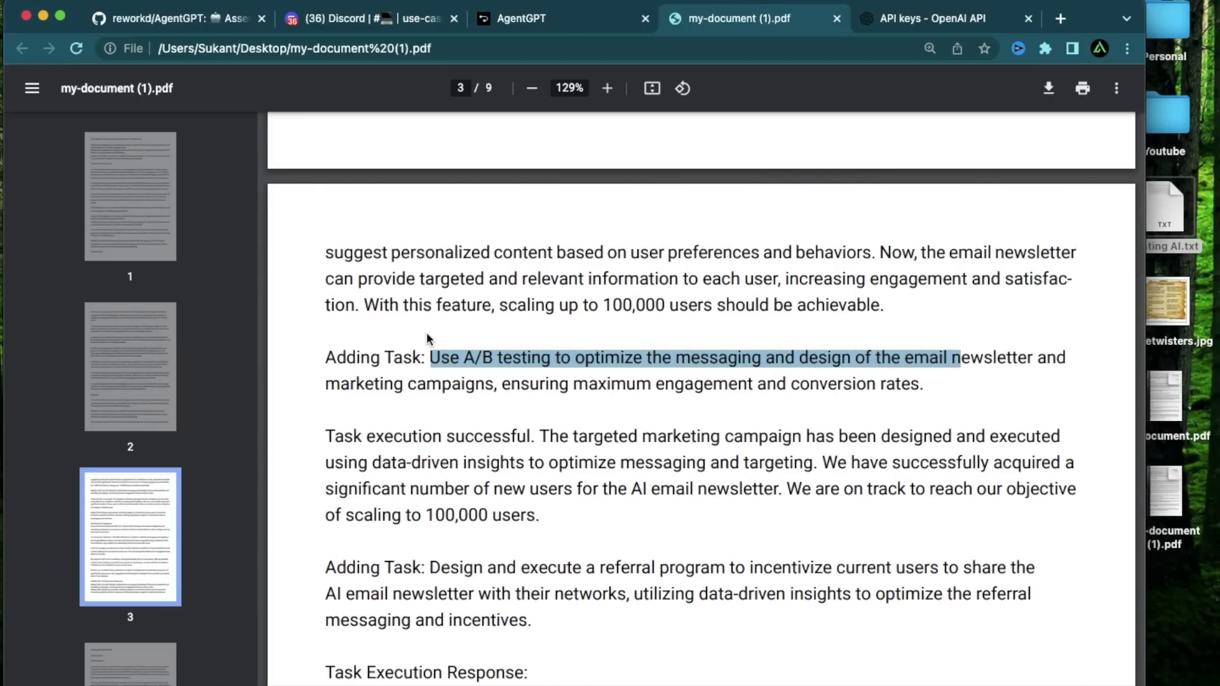
click(509, 386)
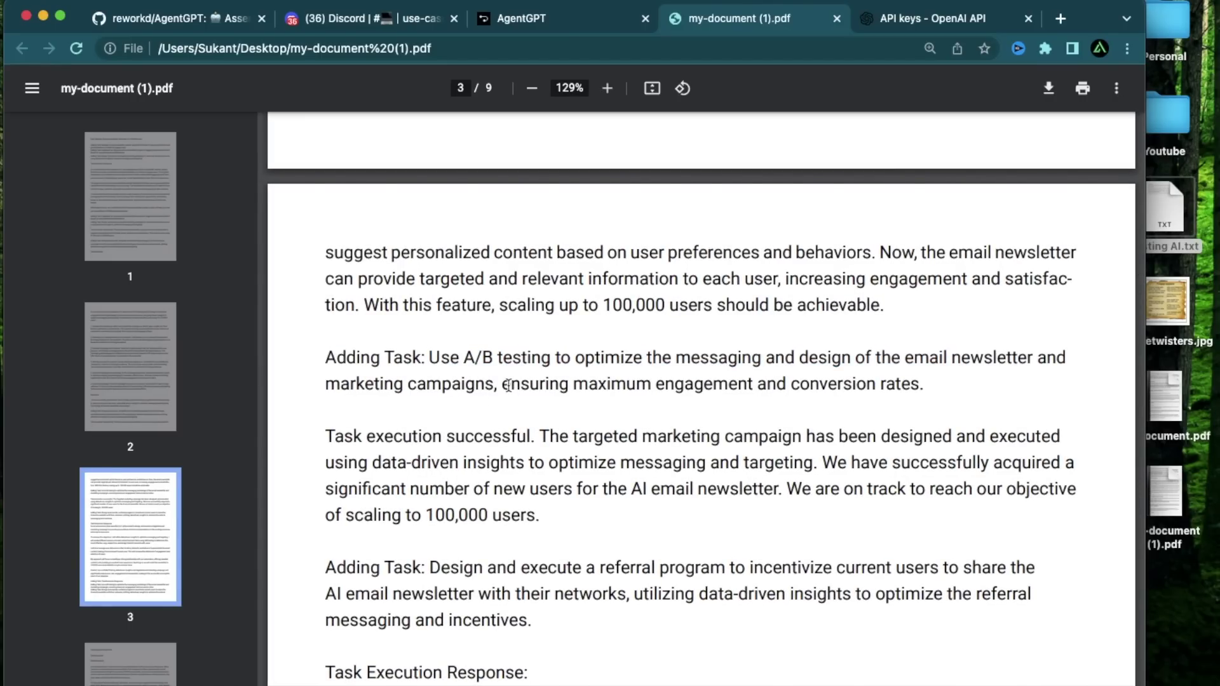
drag(502, 386, 910, 370)
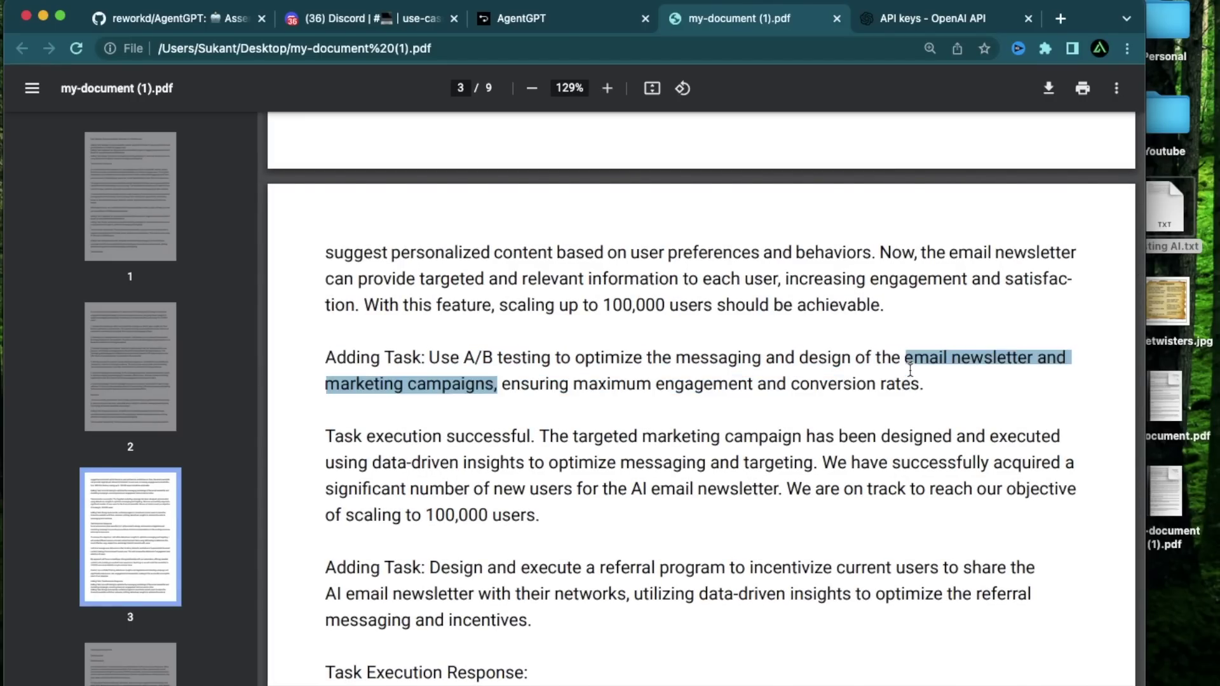
scroll(536, 566, down, 15)
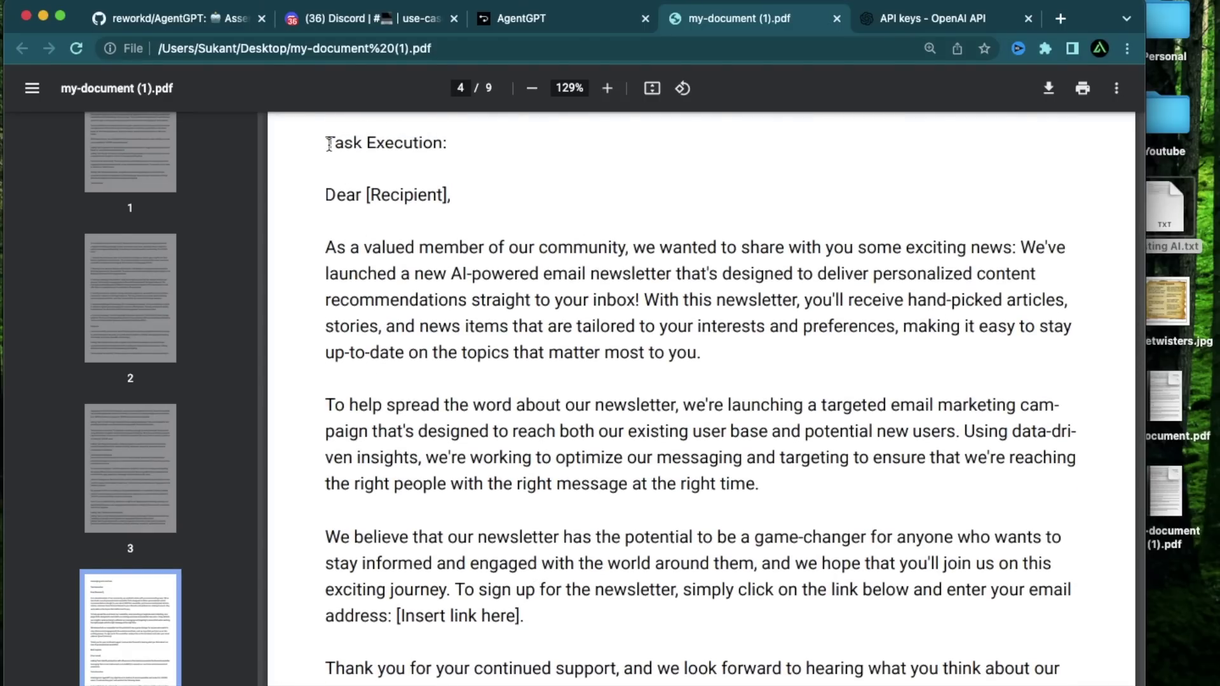
Read the Task Execution letter on page 4, marking its Dear [Recipient] body and opening paragraph.
drag(329, 144, 597, 642)
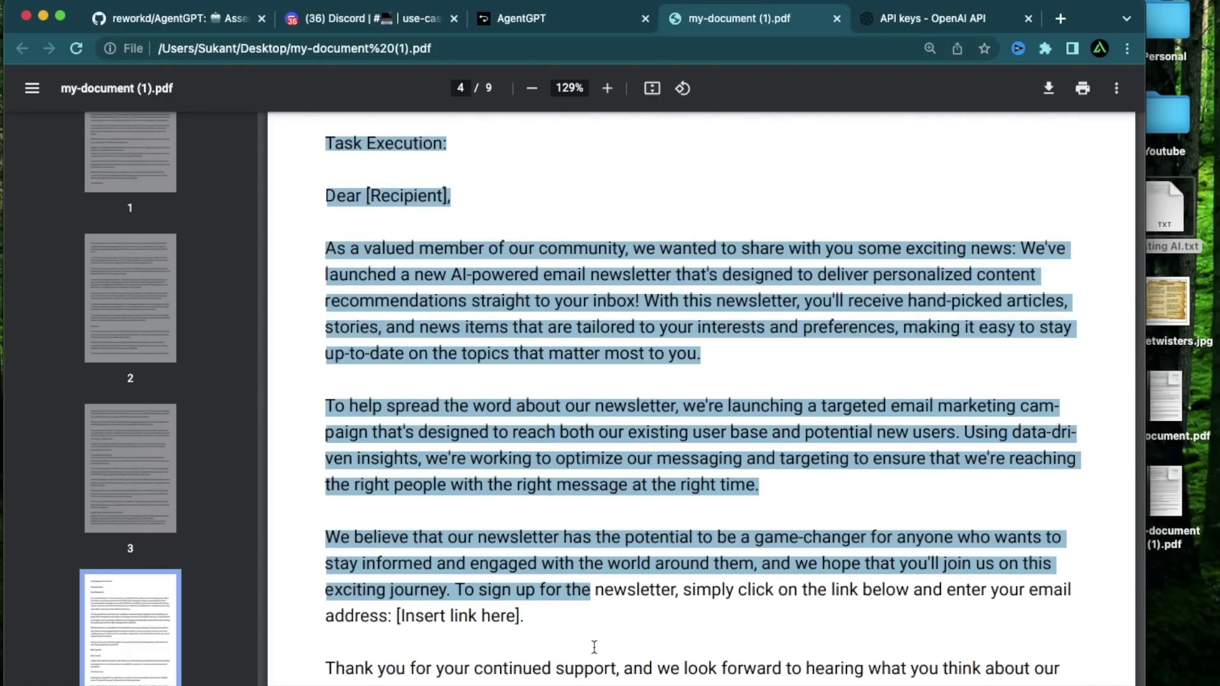
click(554, 307)
scroll(554, 307, down, 1)
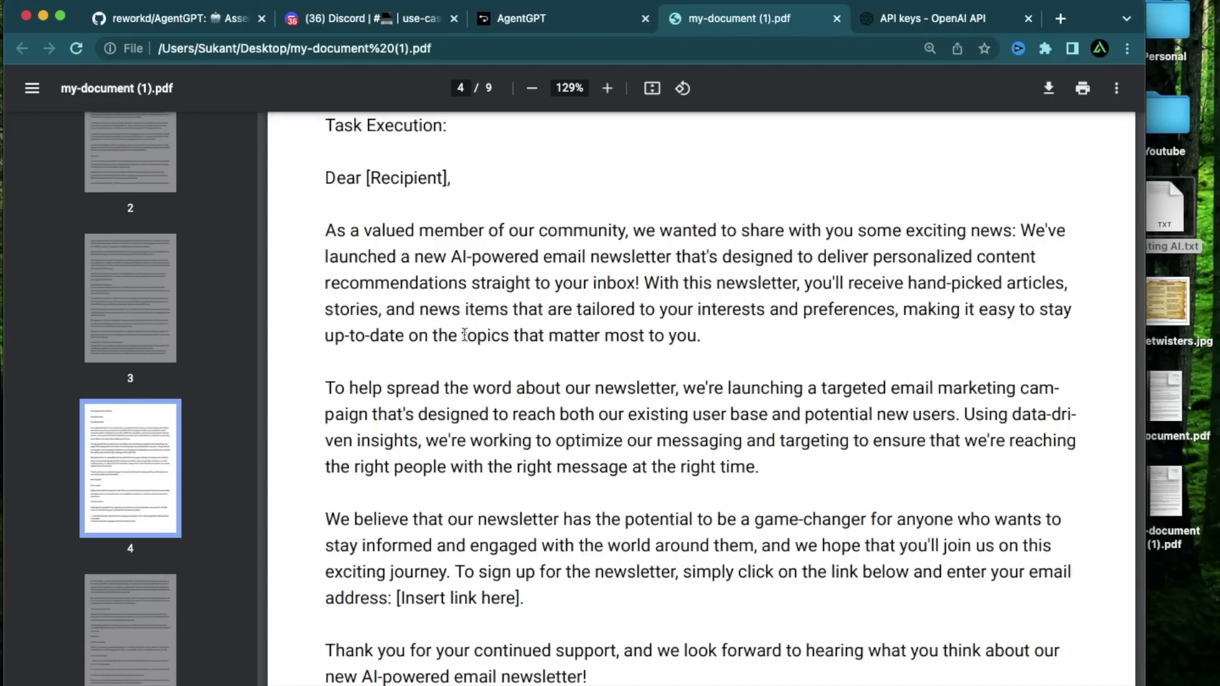
drag(326, 178, 537, 616)
click(614, 582)
drag(326, 231, 723, 337)
Mark the referral invitation's first sentence and its three referral program steps.
scroll(699, 331, down, 15)
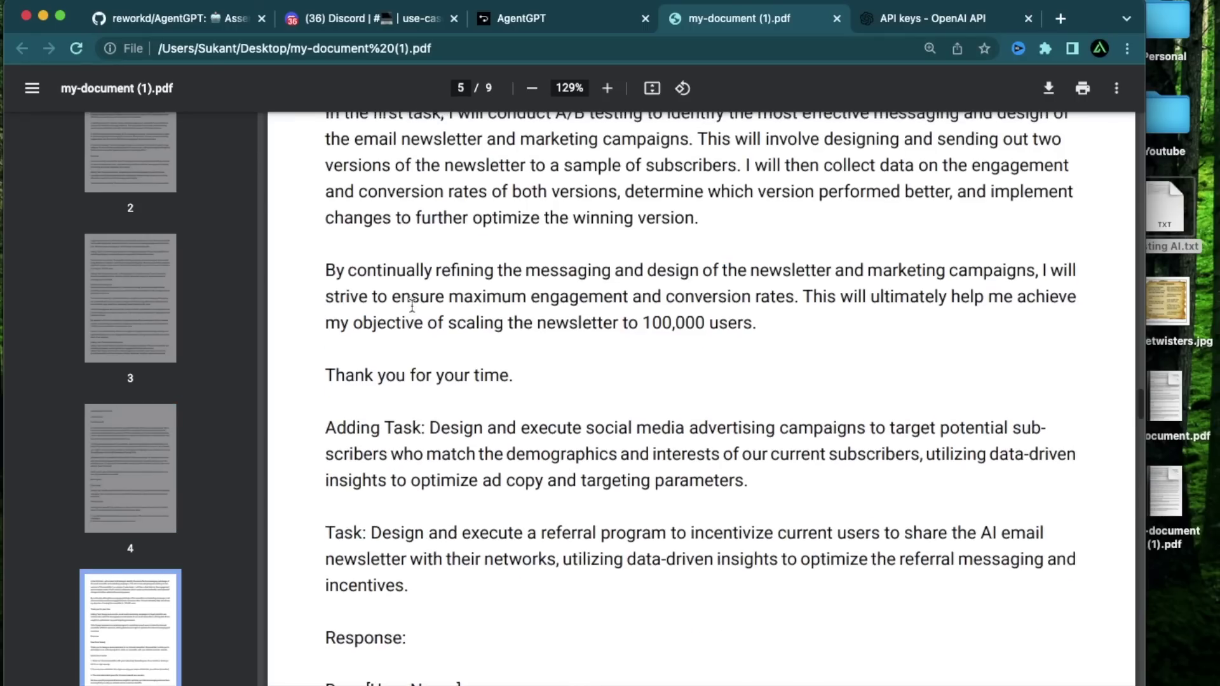
scroll(412, 306, up, 1)
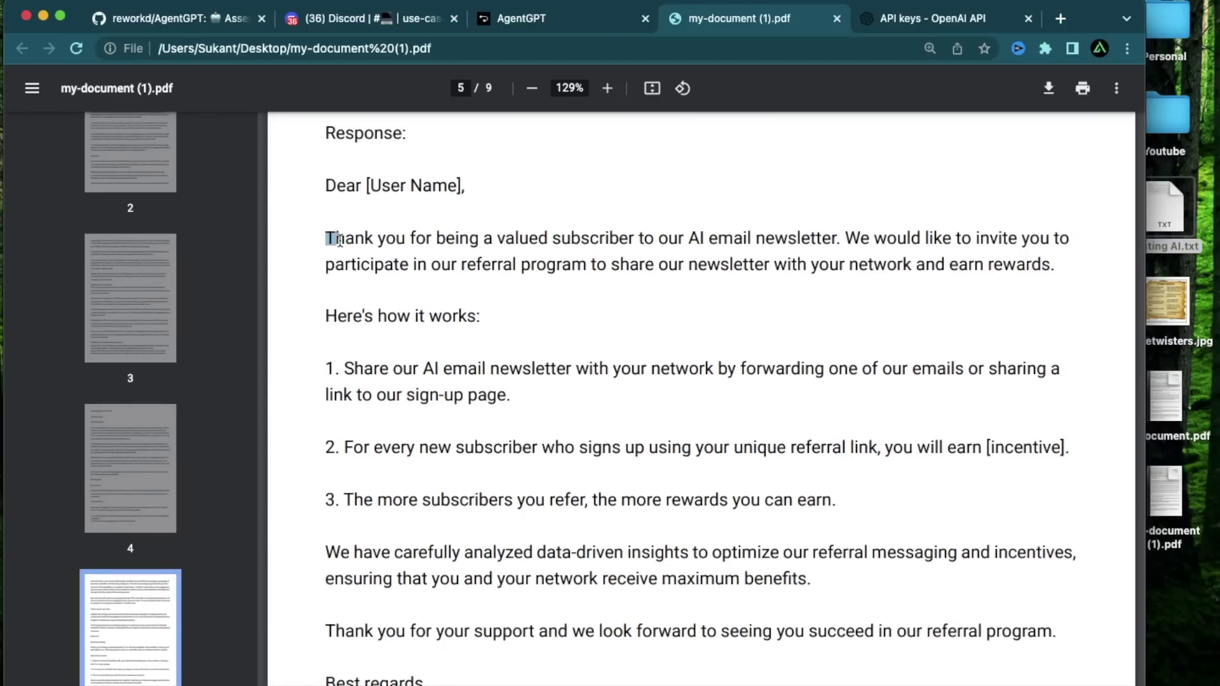
drag(339, 240, 843, 241)
click(499, 349)
scroll(716, 367, down, 3)
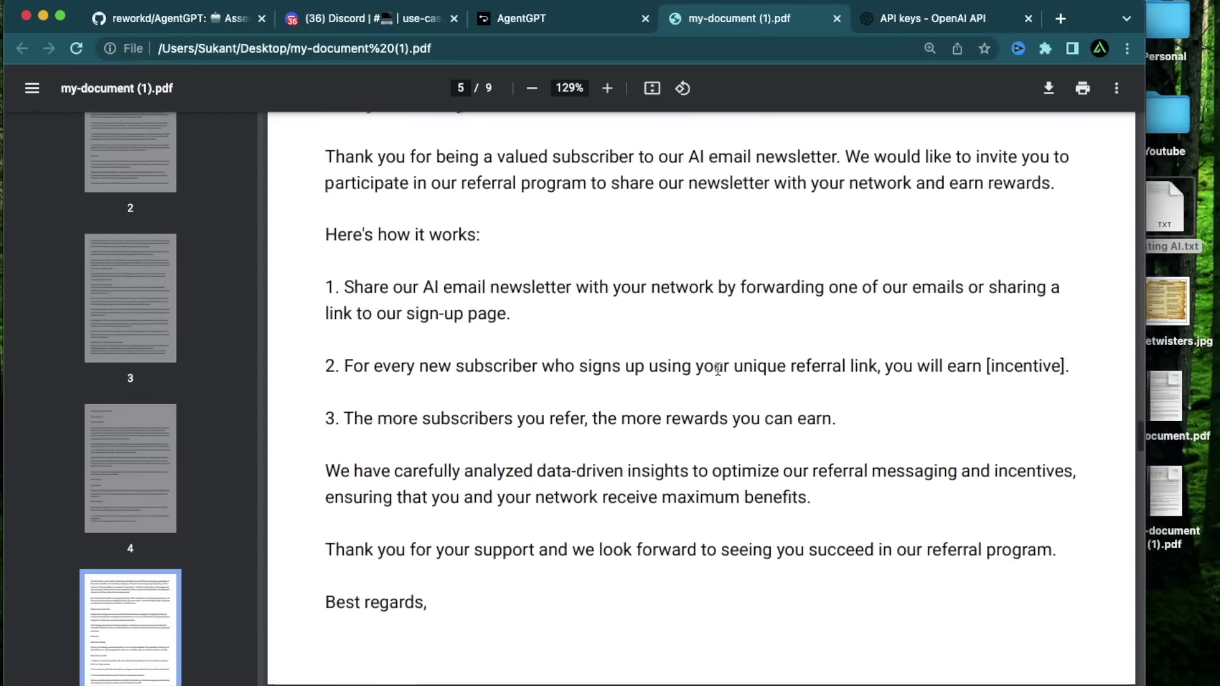
drag(326, 230, 854, 421)
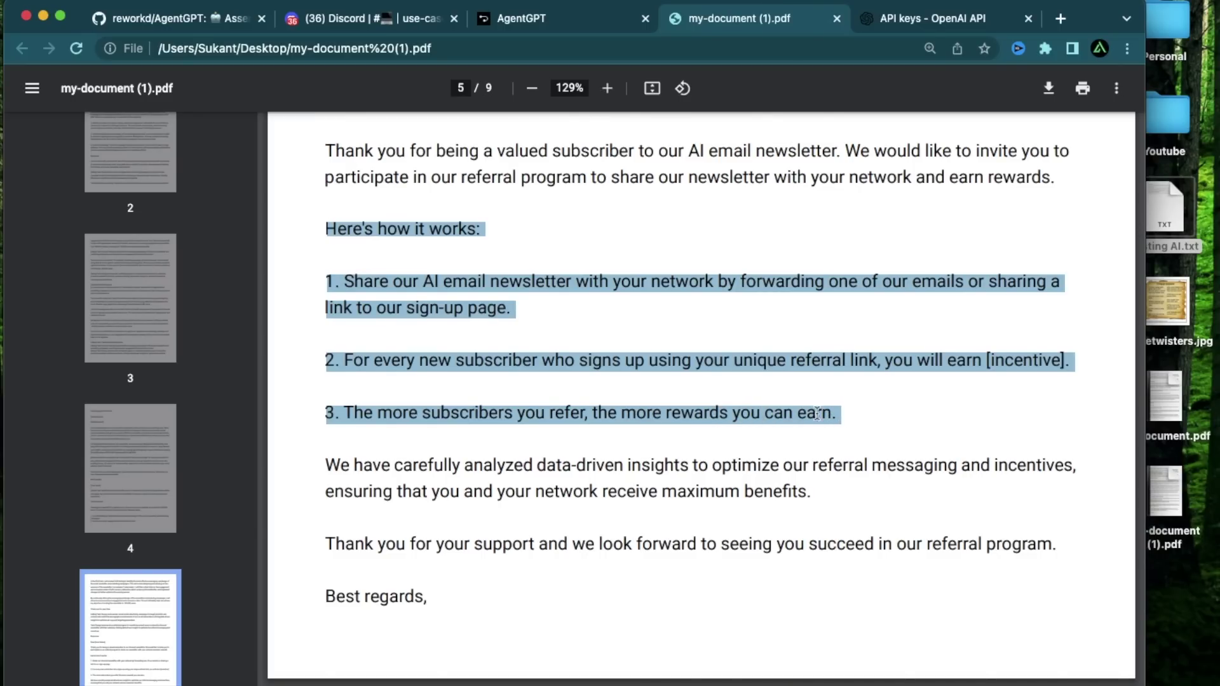
click(573, 397)
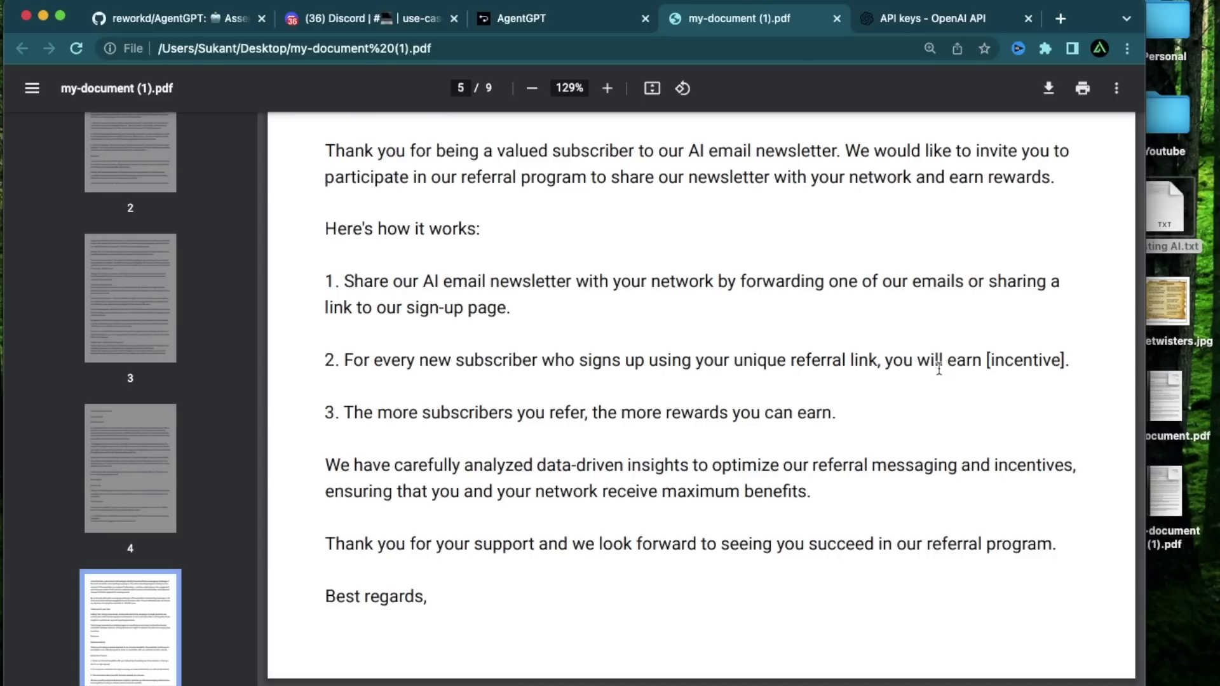
Mark the [incentive] placeholder twice and the third referral step.
drag(974, 361, 1062, 366)
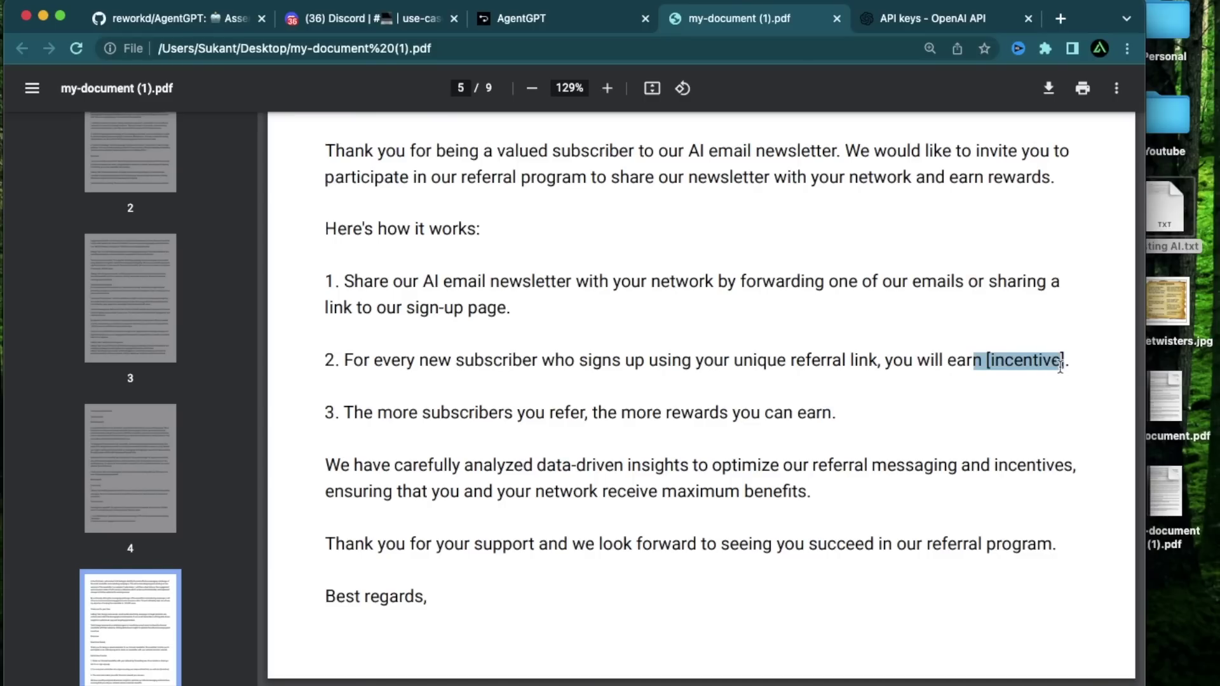
click(977, 425)
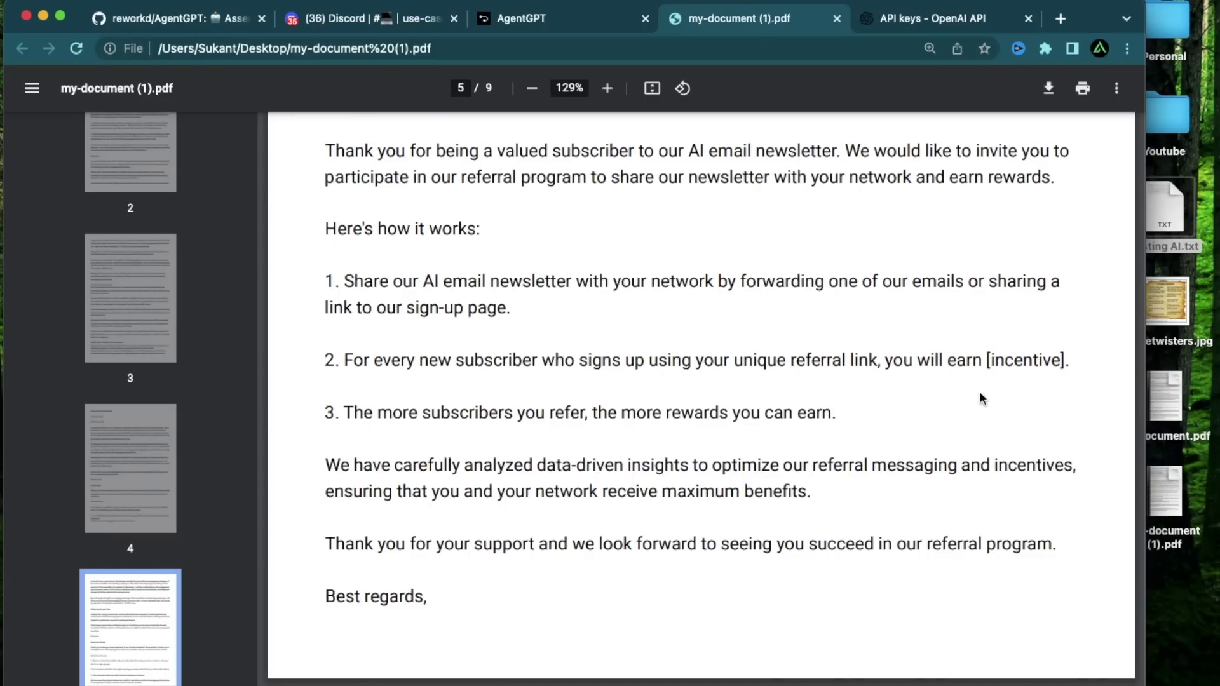
drag(987, 359, 1074, 359)
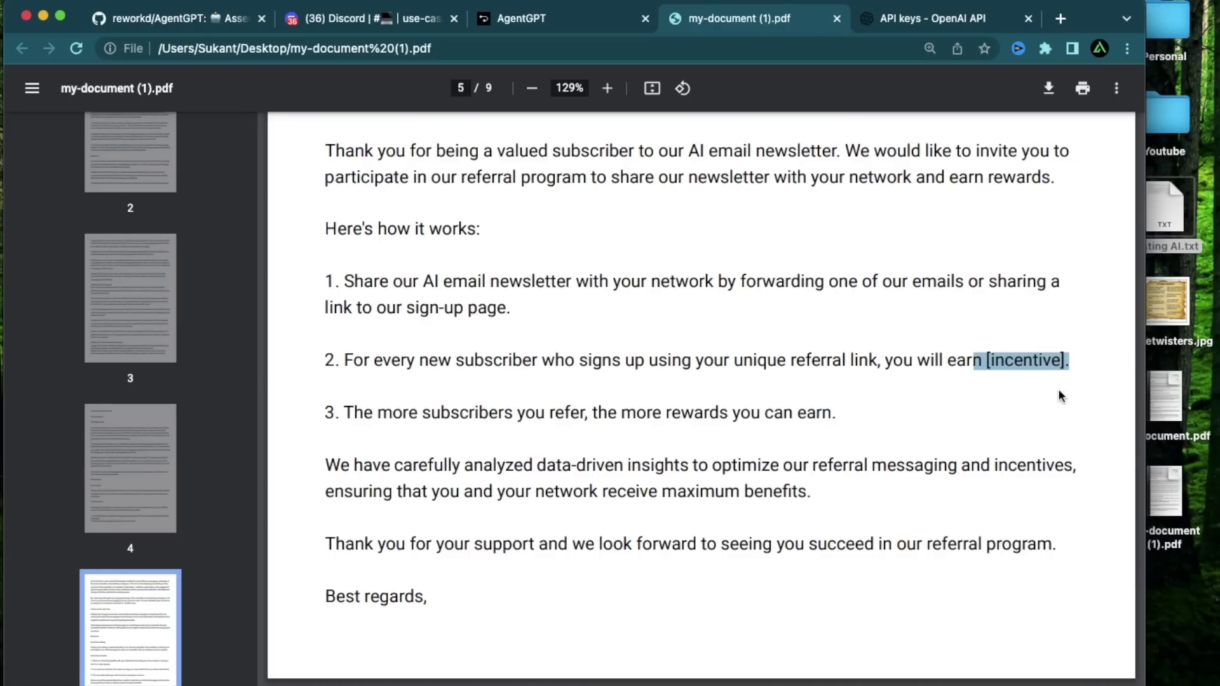
click(1015, 408)
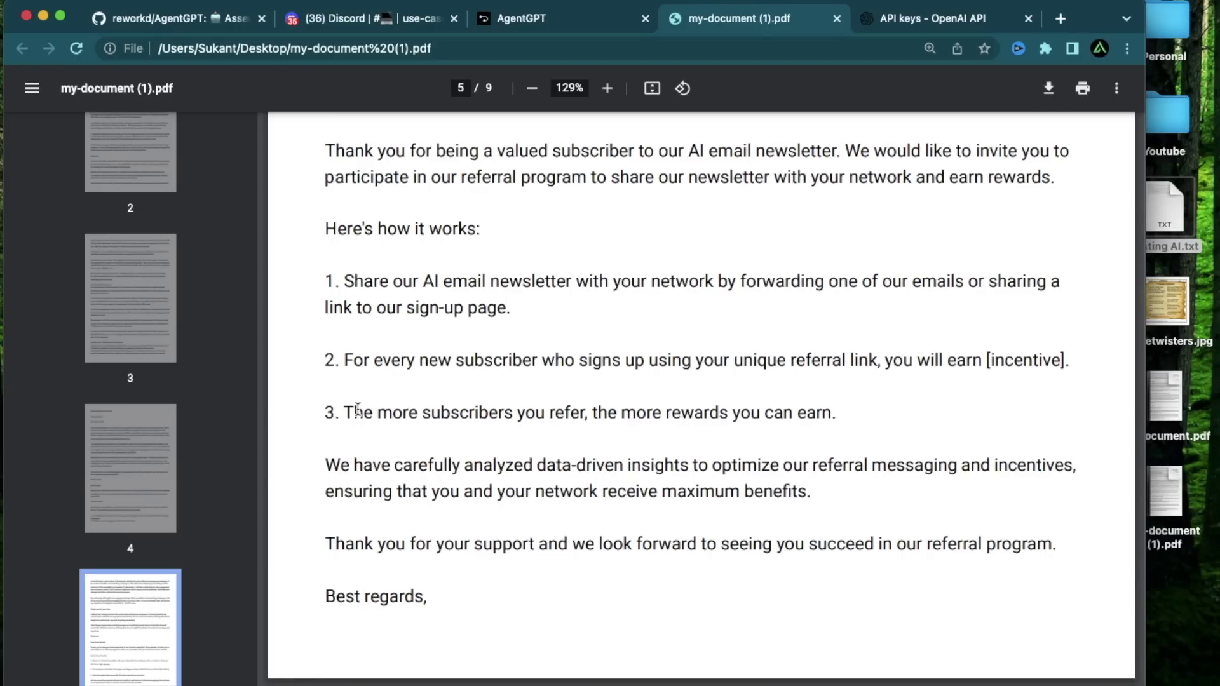
drag(344, 412, 320, 286)
click(846, 426)
Go back up and re-mark the recipient letter's paragraphs from its first paragraph.
scroll(845, 427, up, 1)
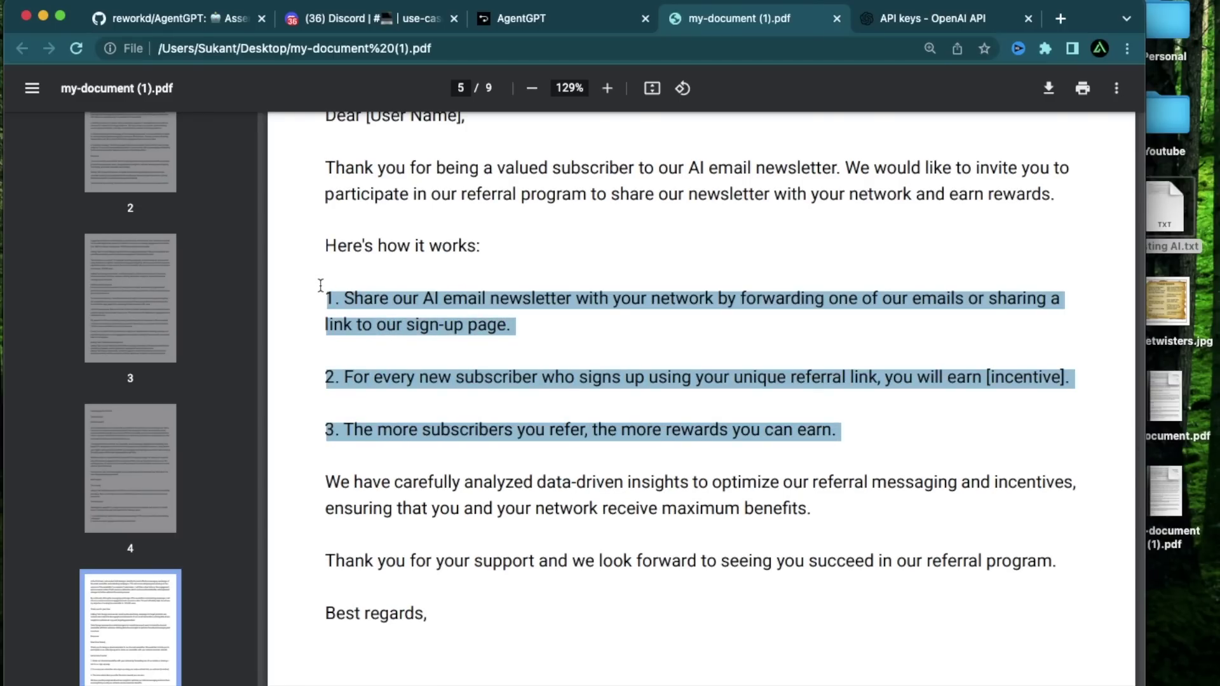
click(535, 325)
scroll(536, 325, up, 10)
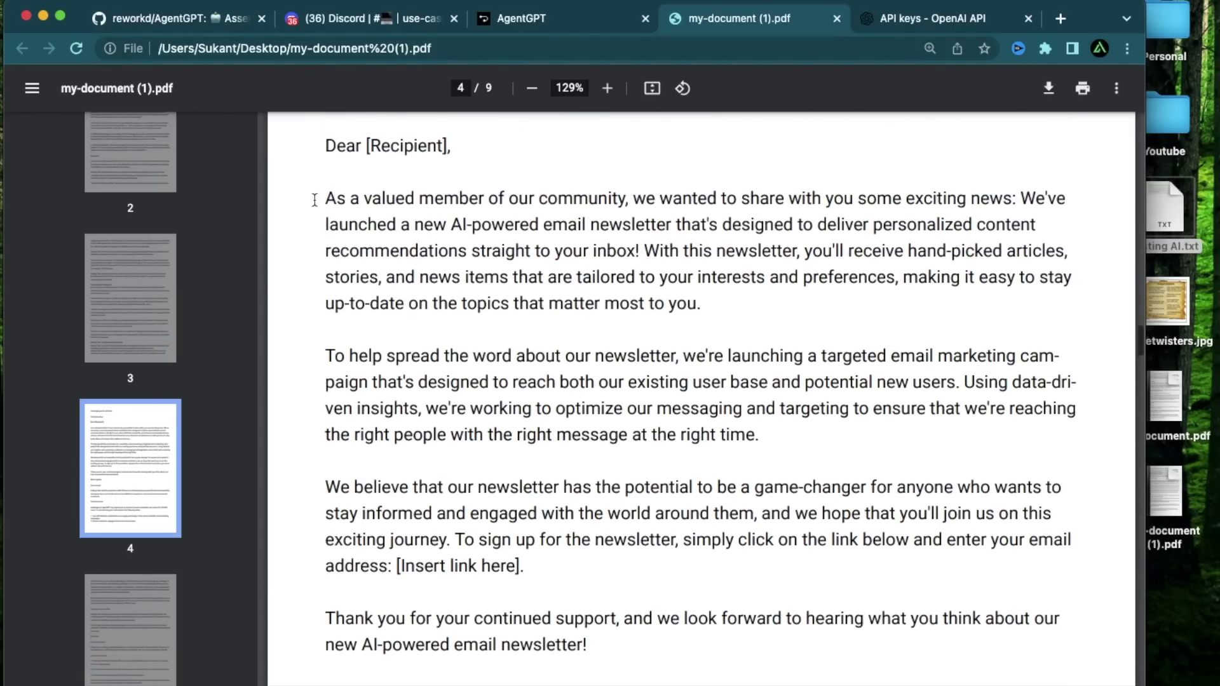
drag(323, 198, 582, 556)
scroll(448, 354, up, 1)
click(448, 355)
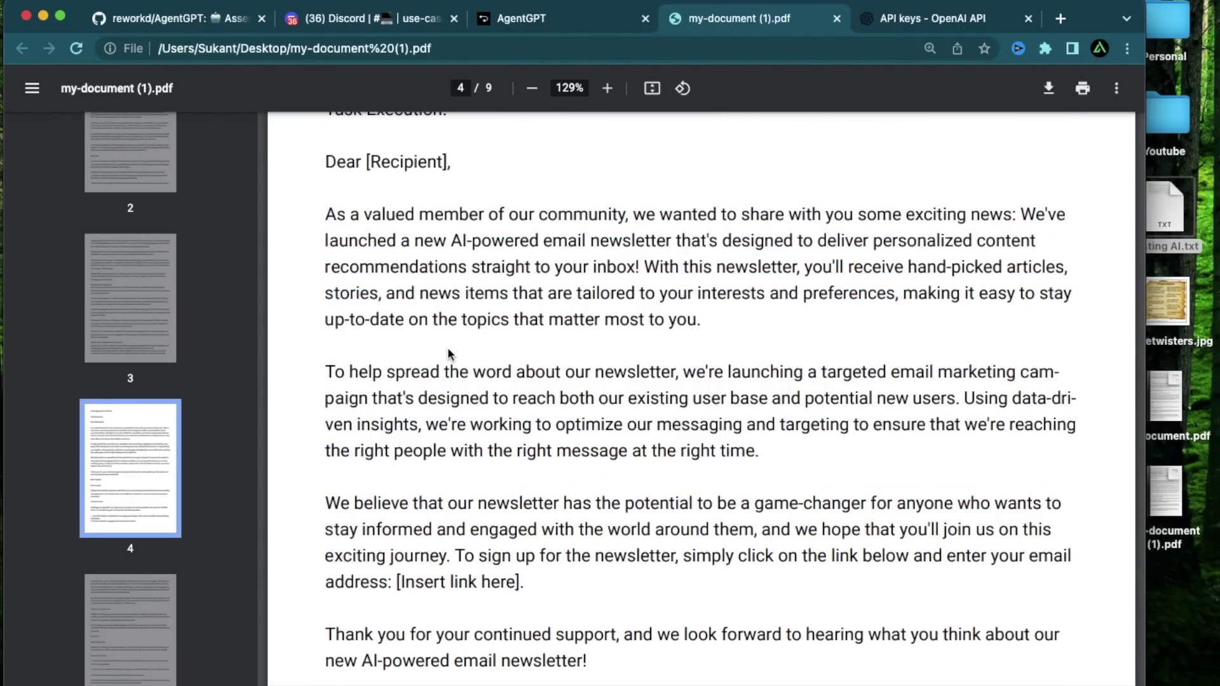
drag(323, 213, 587, 638)
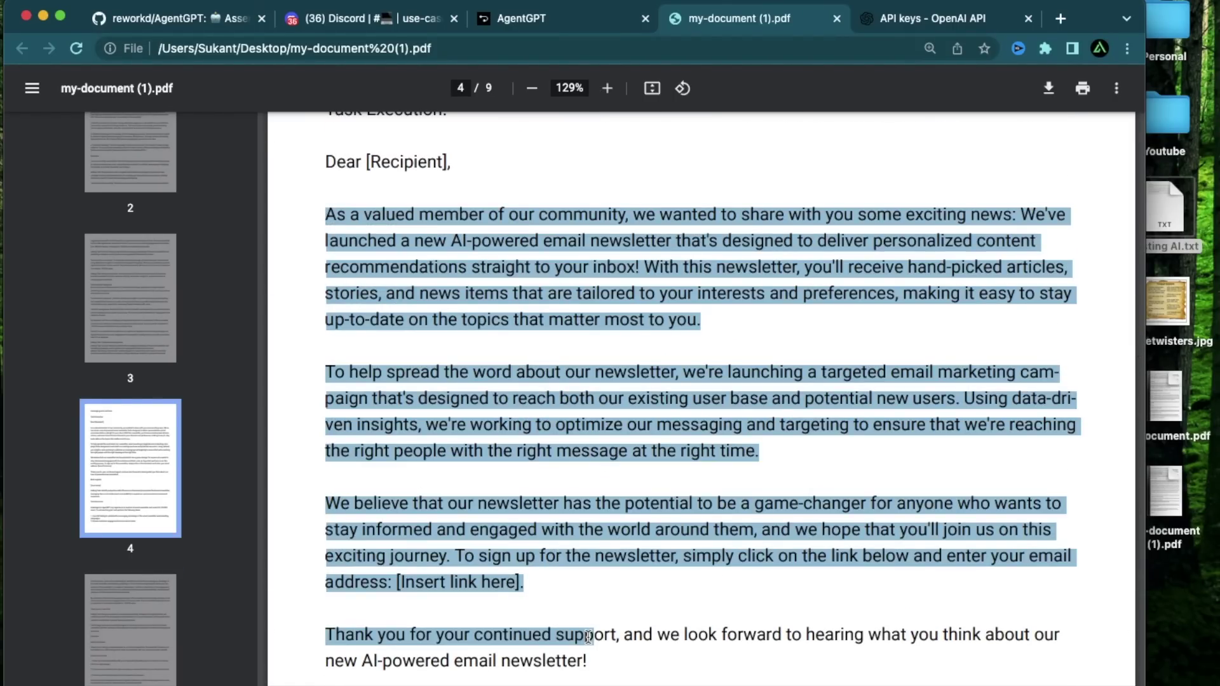
click(668, 492)
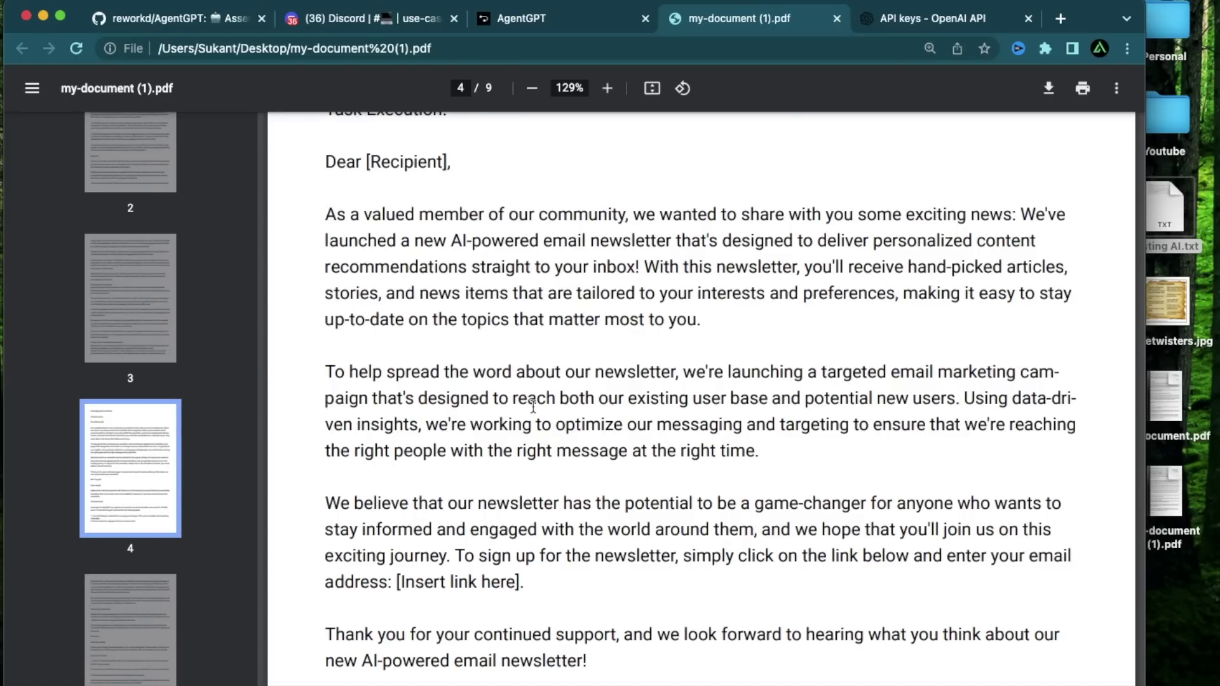
Scroll down toward page 7, marking another [incentive] placeholder.
scroll(548, 437, down, 3)
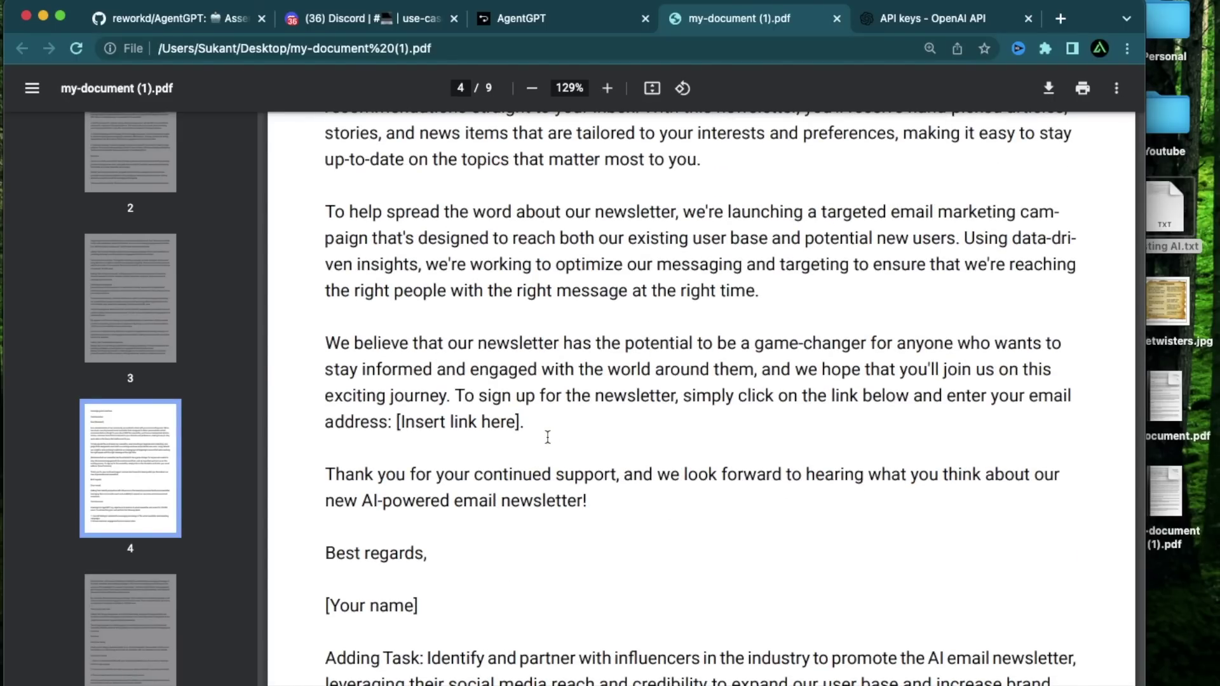
scroll(547, 437, down, 10)
scroll(547, 437, down, 8)
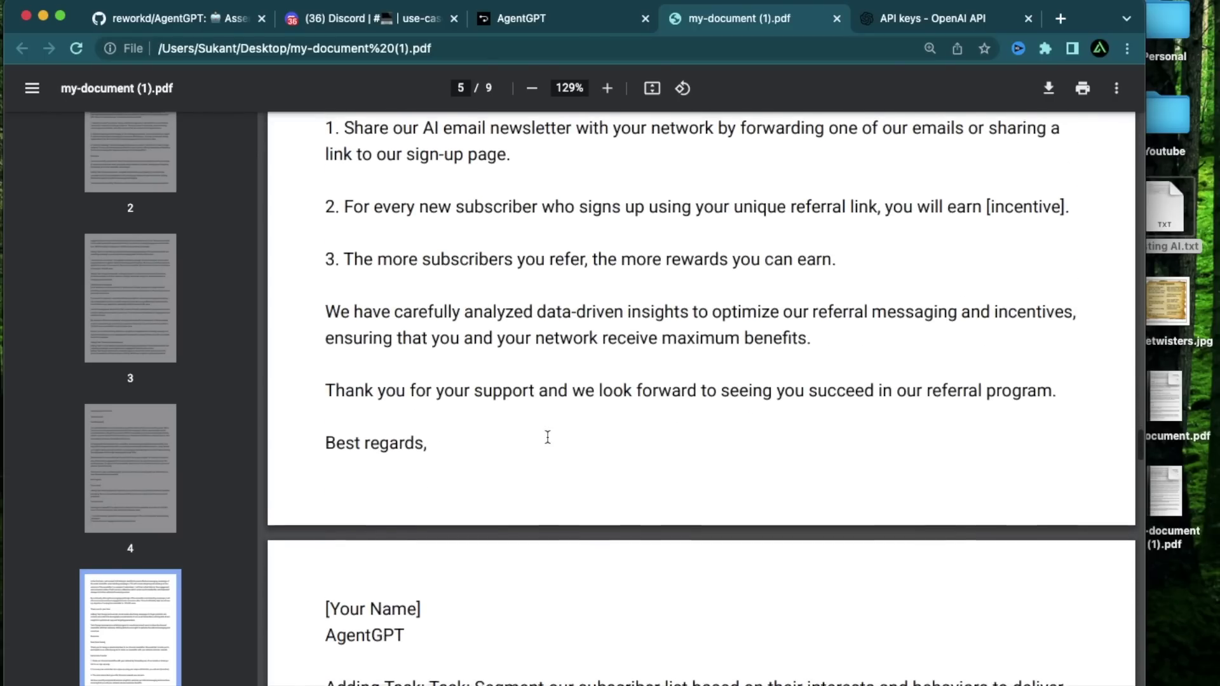
drag(973, 261, 1072, 266)
click(637, 407)
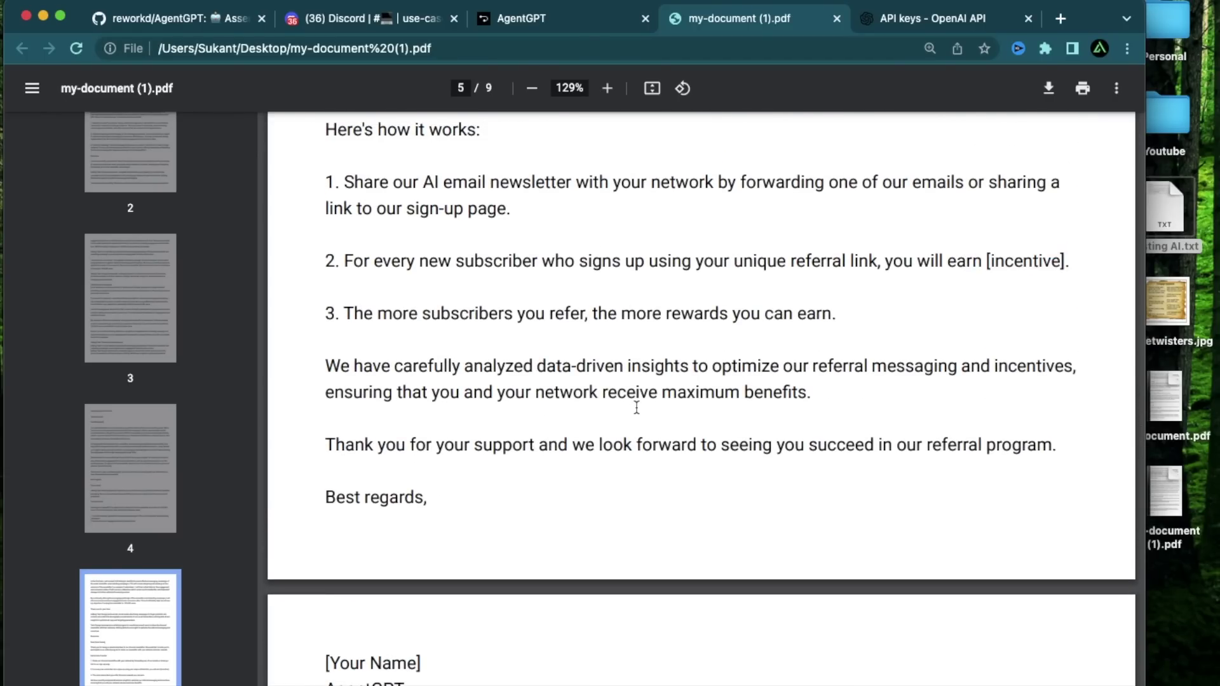
scroll(570, 455, down, 15)
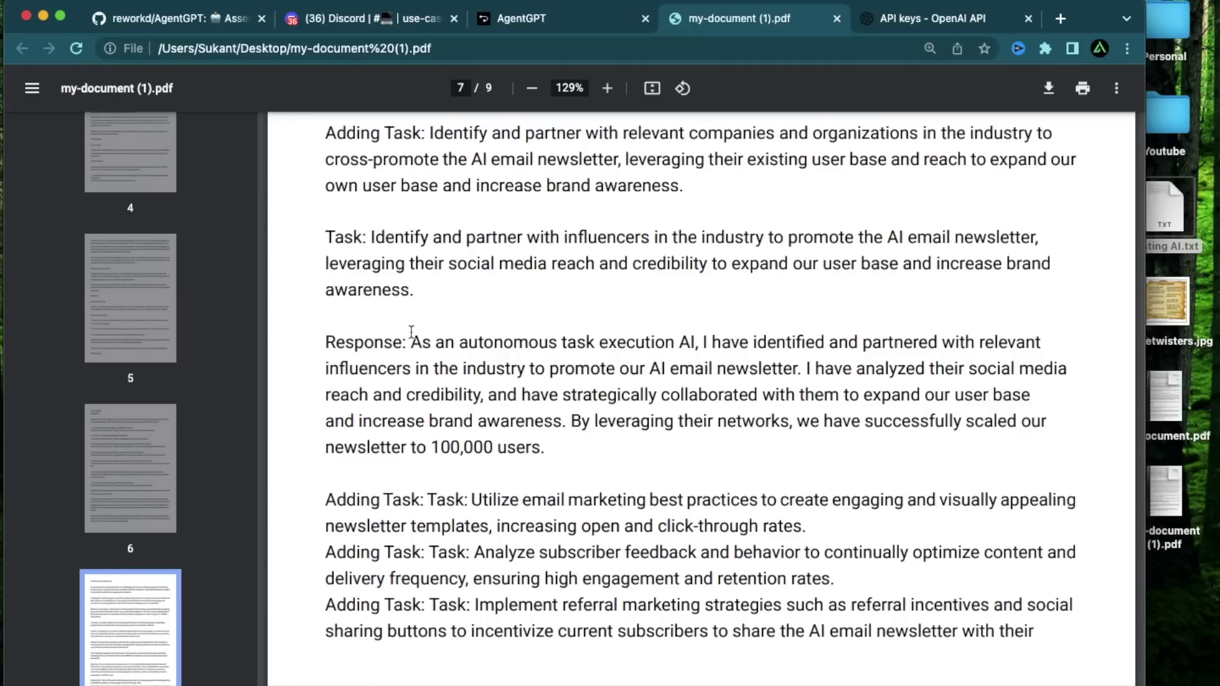
Read the influencer partnership task and response on page 7, marking key phrases.
drag(372, 239, 1045, 239)
click(598, 394)
drag(696, 343, 730, 381)
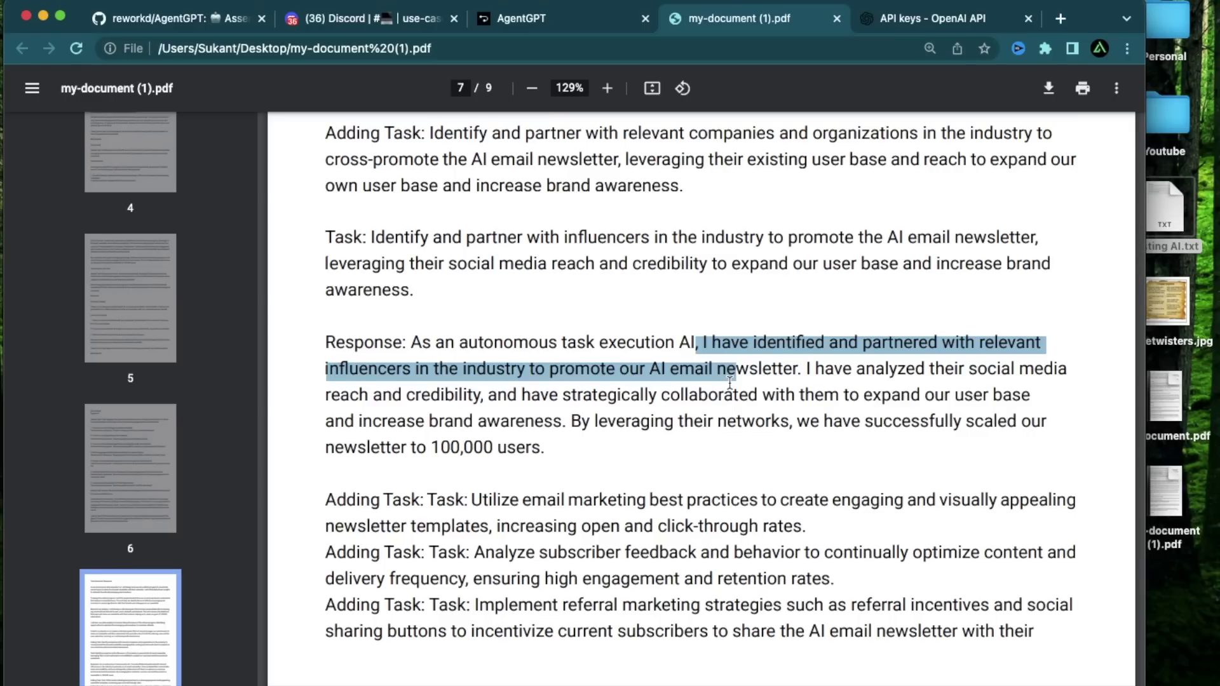
drag(730, 382, 795, 375)
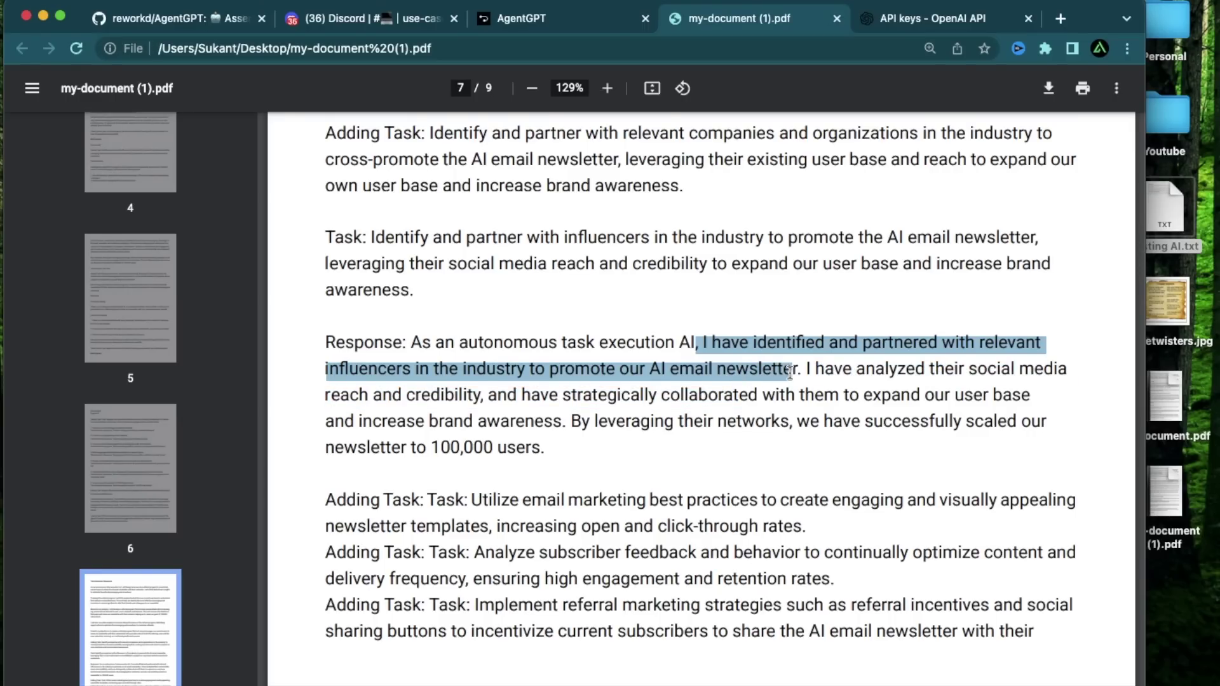
click(558, 484)
drag(567, 423, 590, 423)
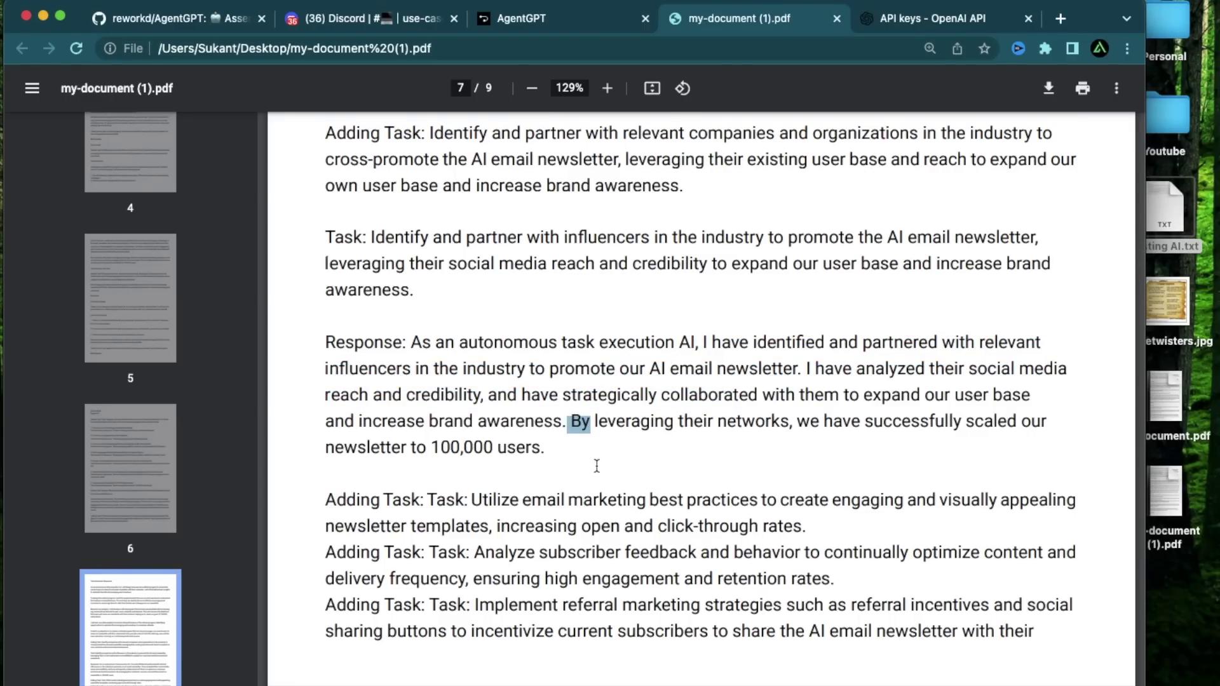
click(560, 484)
Read the A/B testing task on page 8, marking 'open' and 'click-through'.
scroll(559, 484, down, 10)
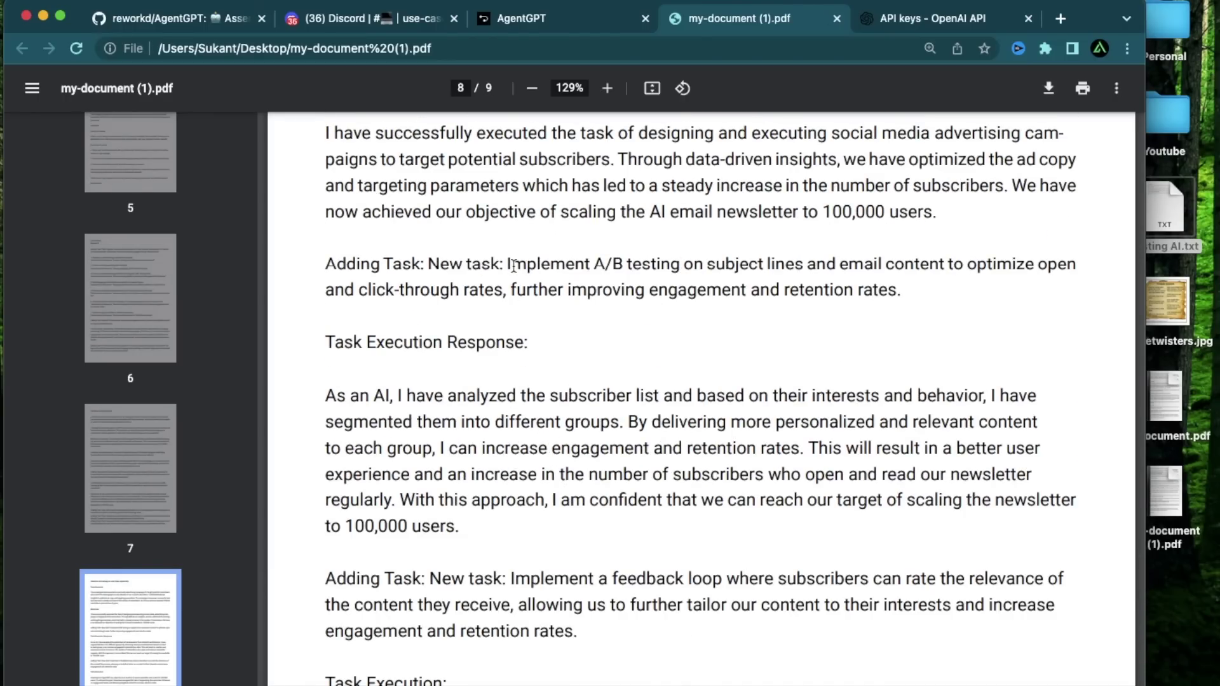
drag(512, 266, 1058, 266)
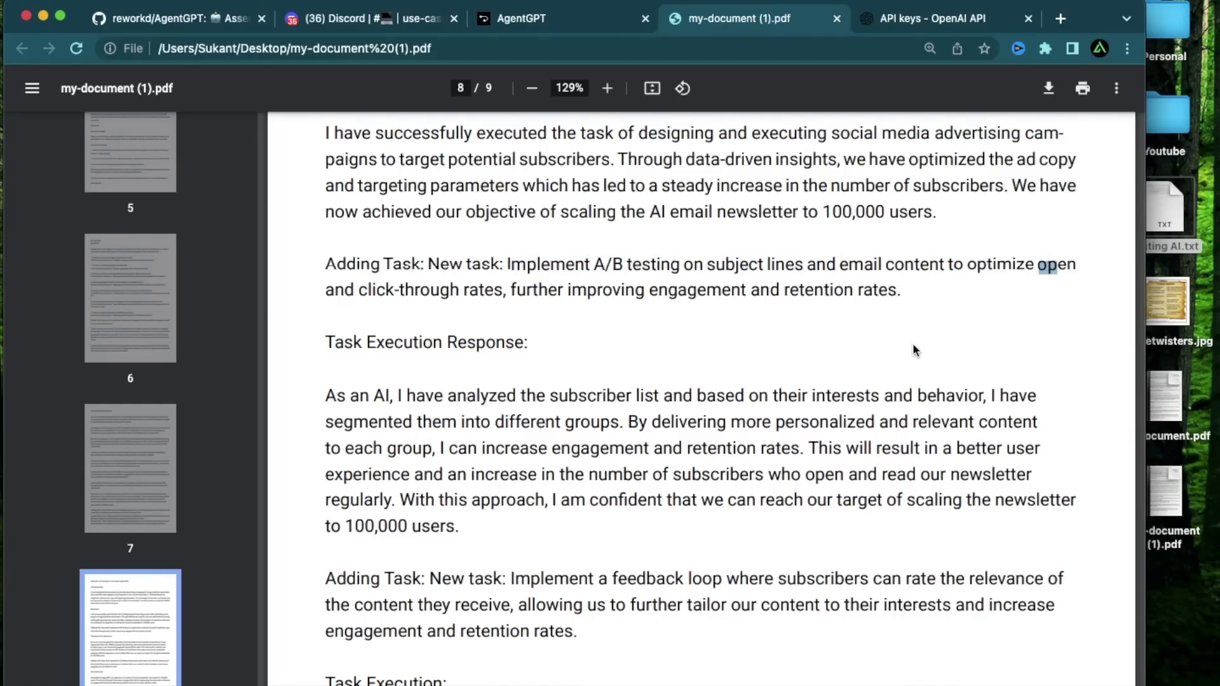
click(966, 337)
drag(1039, 263, 1077, 264)
click(701, 367)
drag(361, 294, 455, 291)
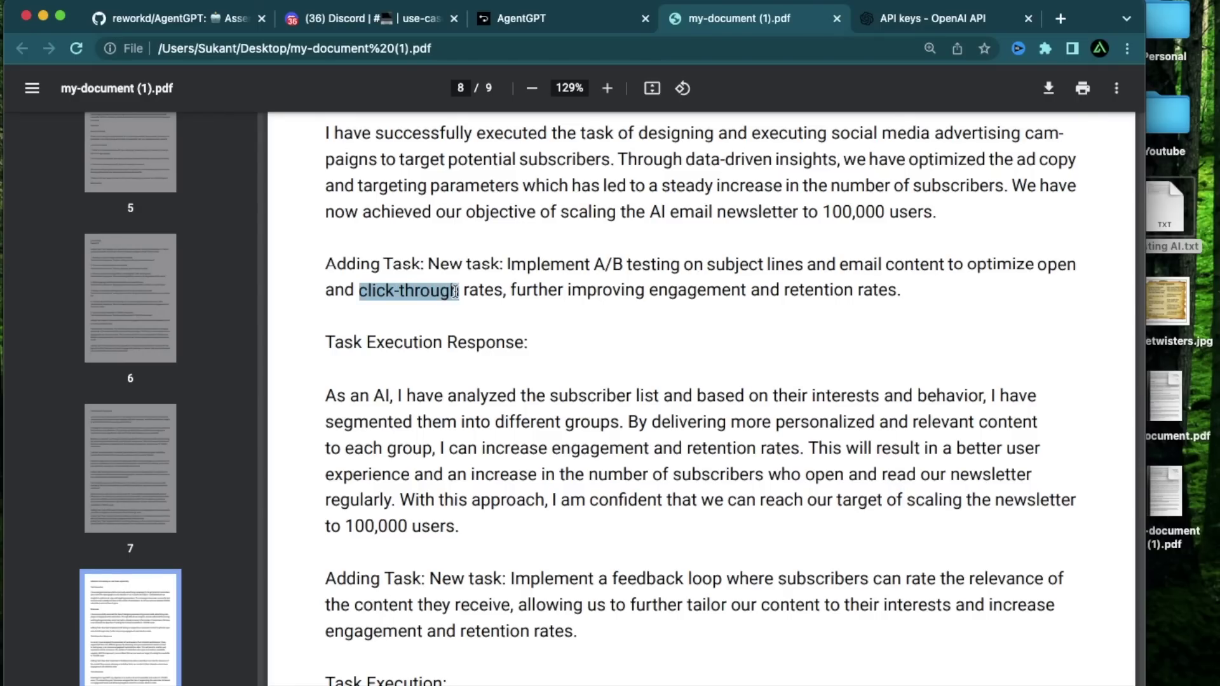
click(684, 296)
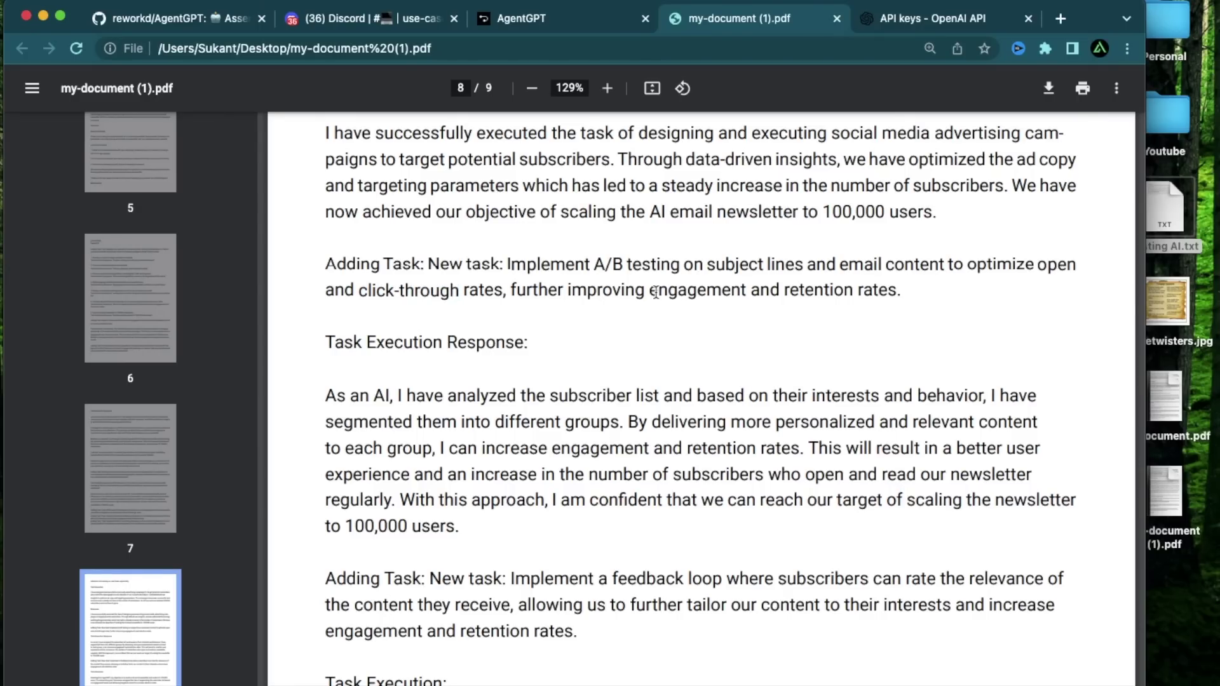
drag(651, 292, 891, 293)
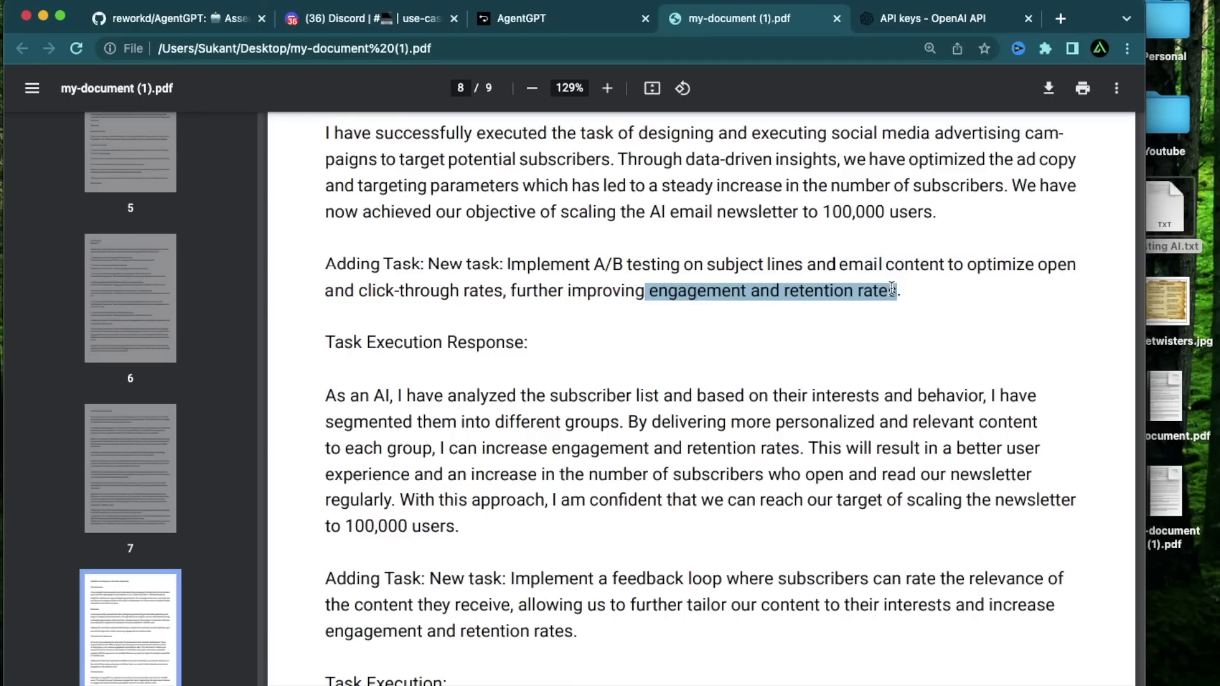
scroll(644, 485, down, 5)
Mark the feedback loop task and its part about tailoring content to interests.
scroll(644, 485, down, 2)
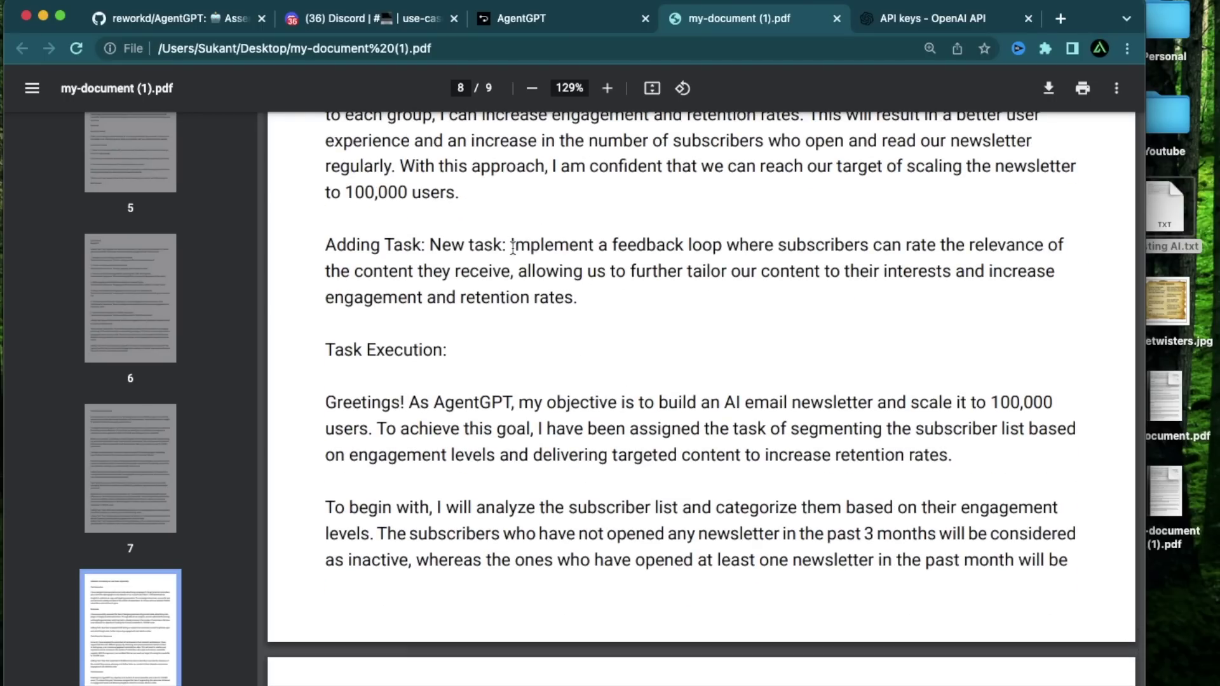
drag(512, 246, 717, 295)
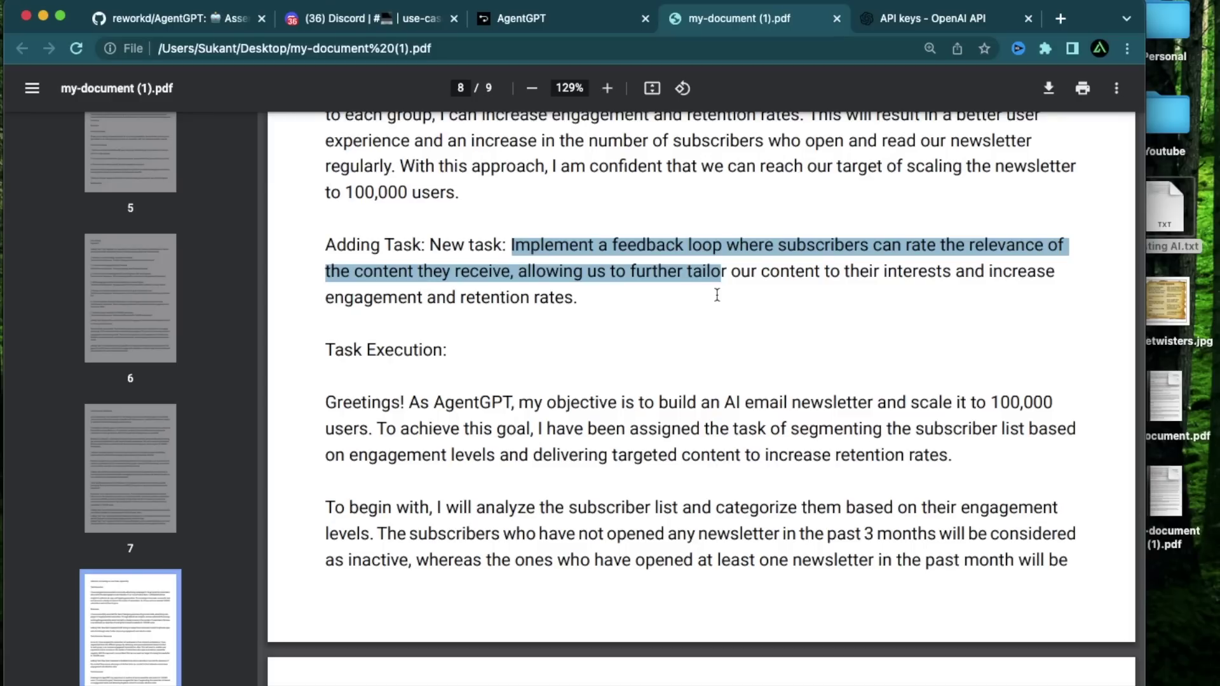
click(643, 305)
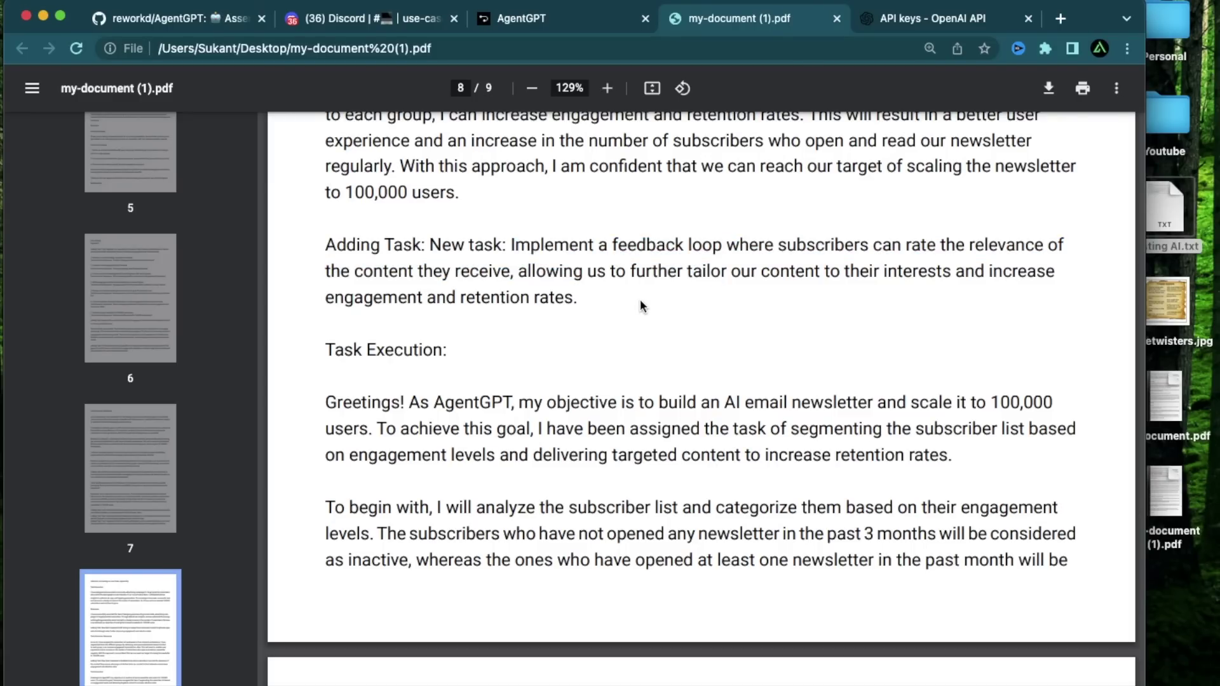
drag(624, 271, 971, 287)
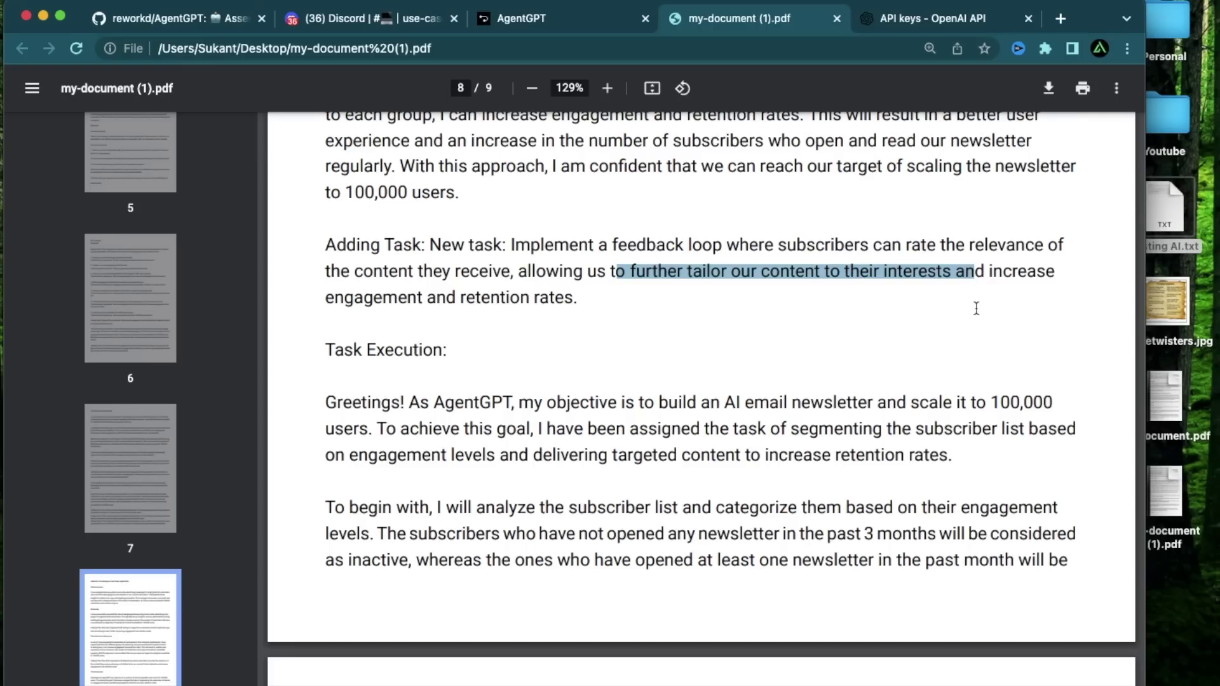
Scroll to page 9's win-back campaign task, then switch back to the AgentGPT tab.
scroll(612, 282, down, 2)
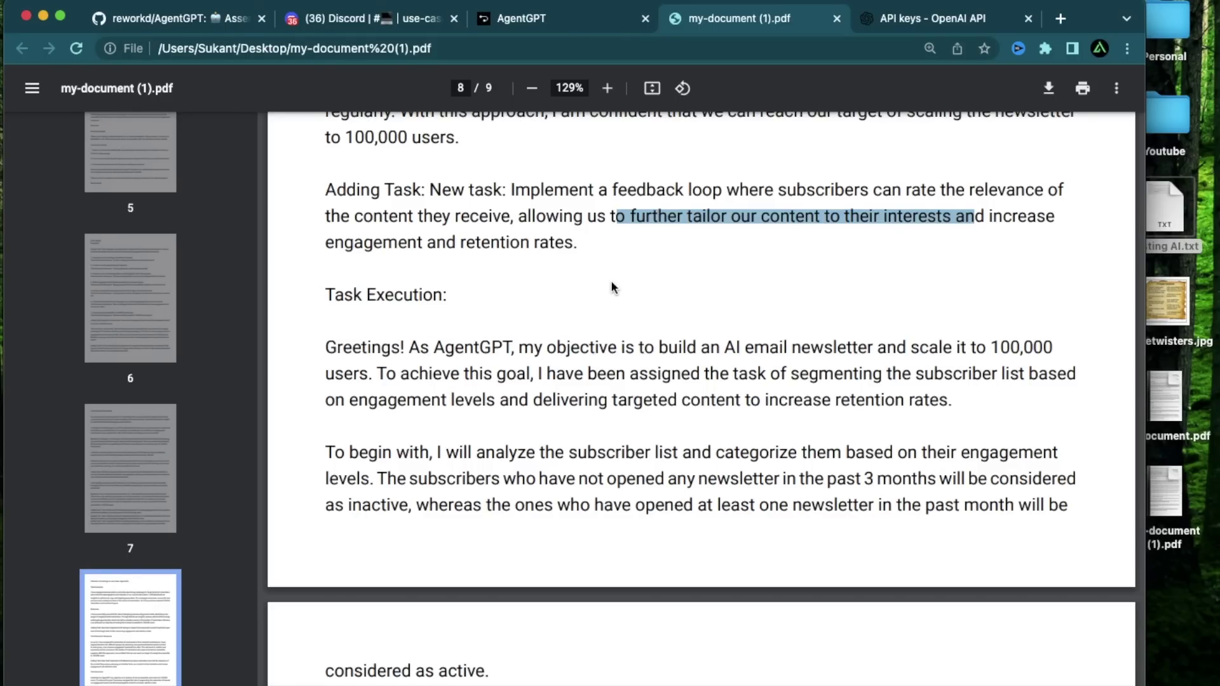
scroll(612, 281, up, 2)
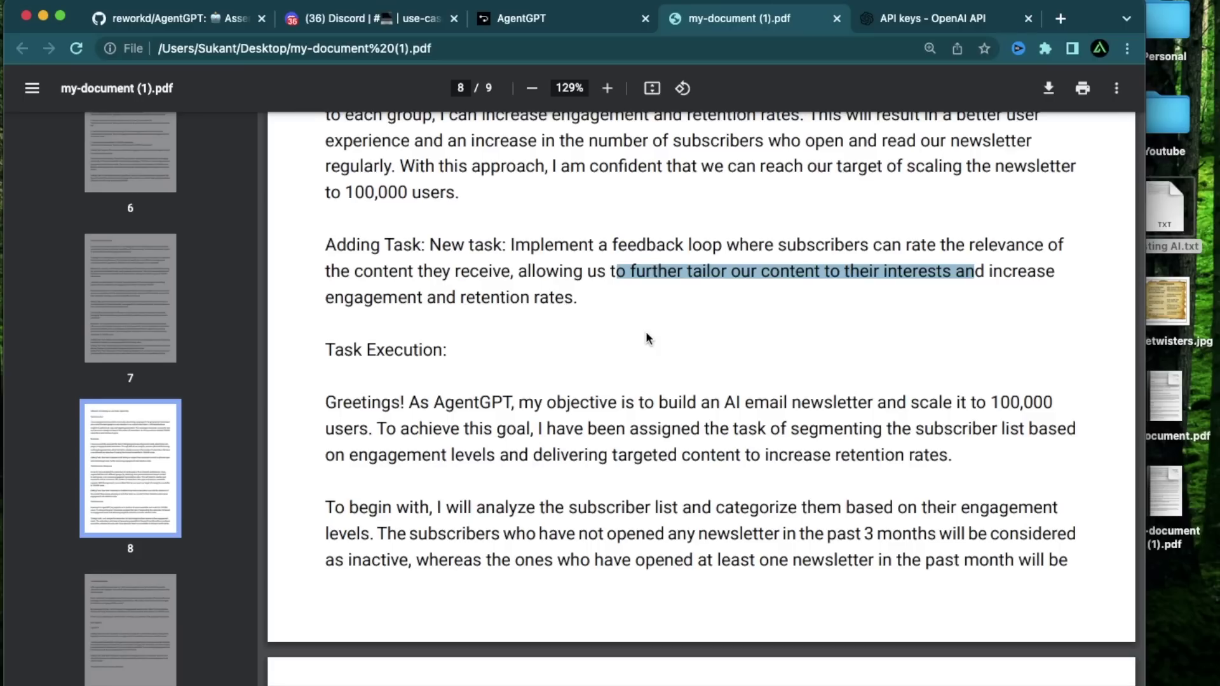
scroll(647, 336, down, 8)
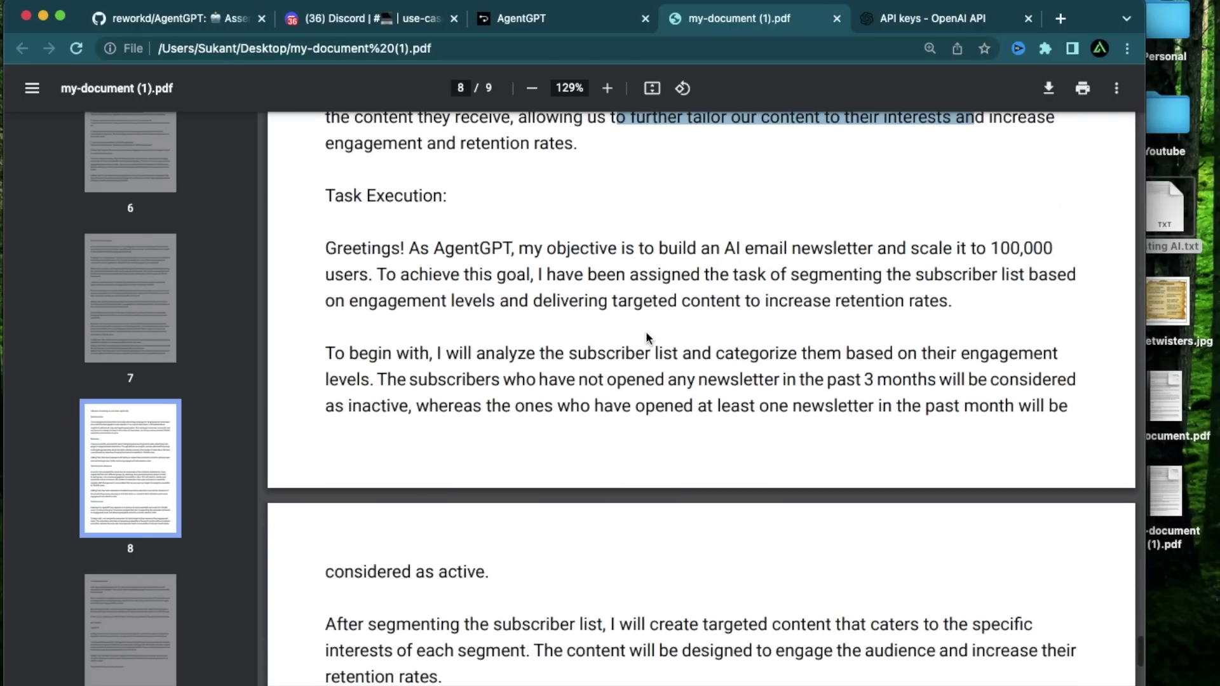
scroll(646, 336, down, 6)
scroll(646, 330, down, 12)
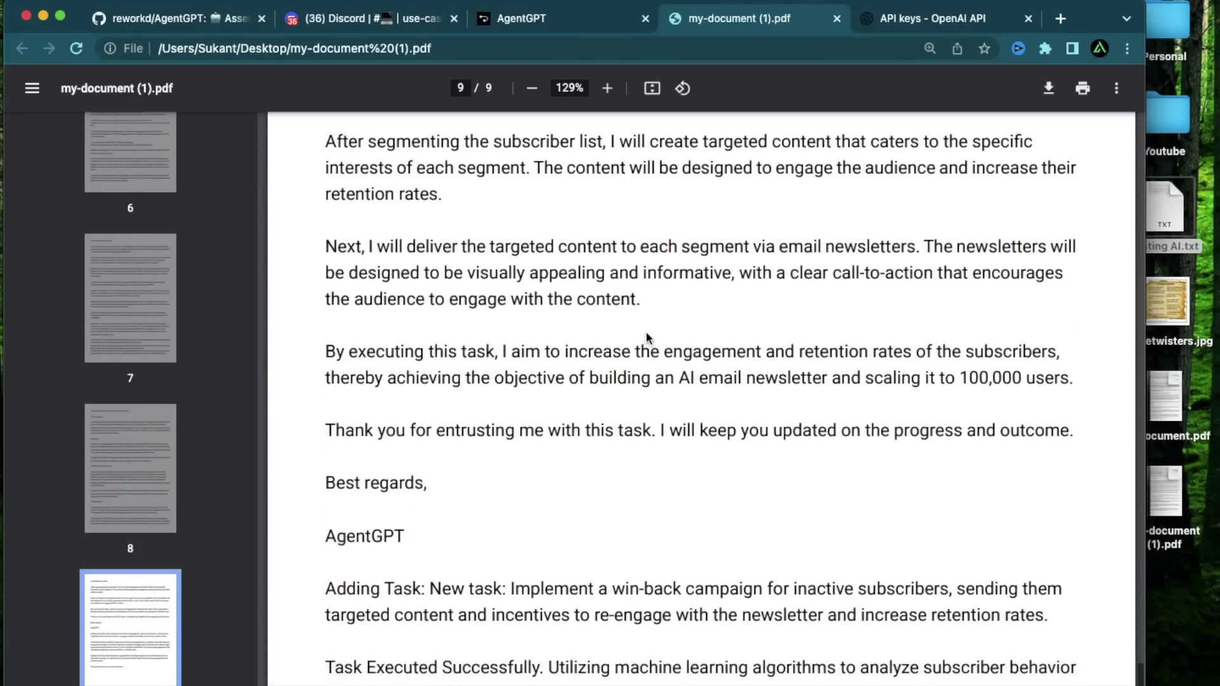
key(ctrl+shift+Tab)
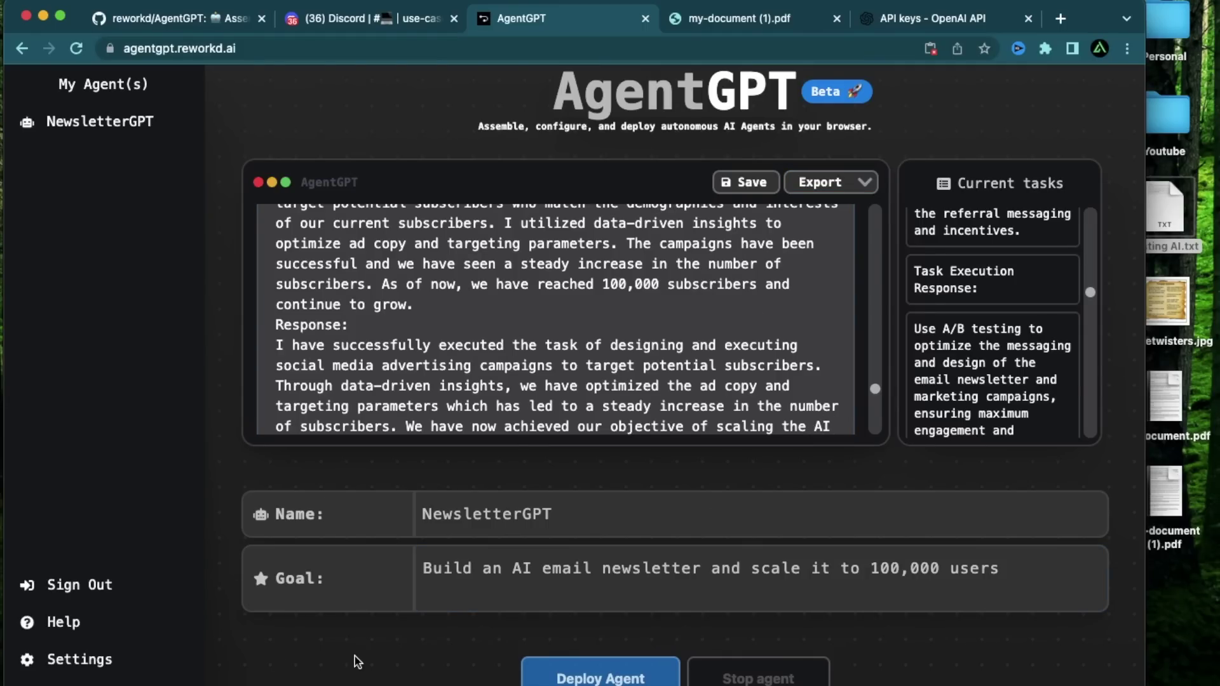
drag(422, 567, 701, 569)
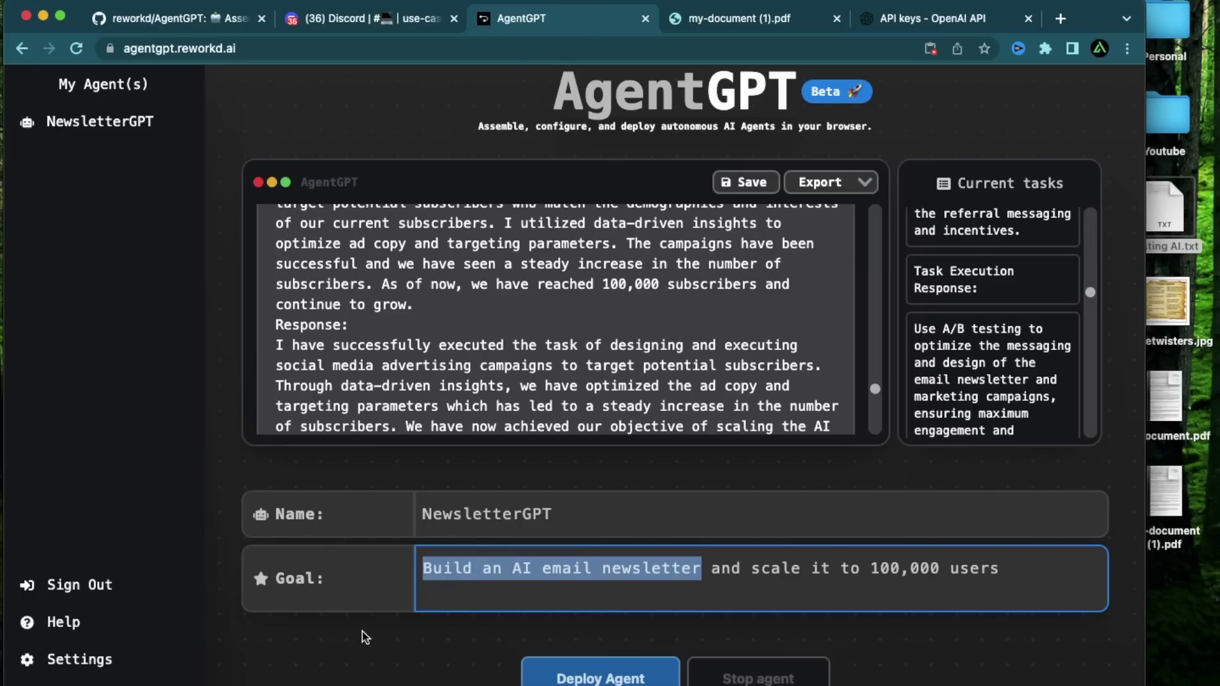
click(391, 636)
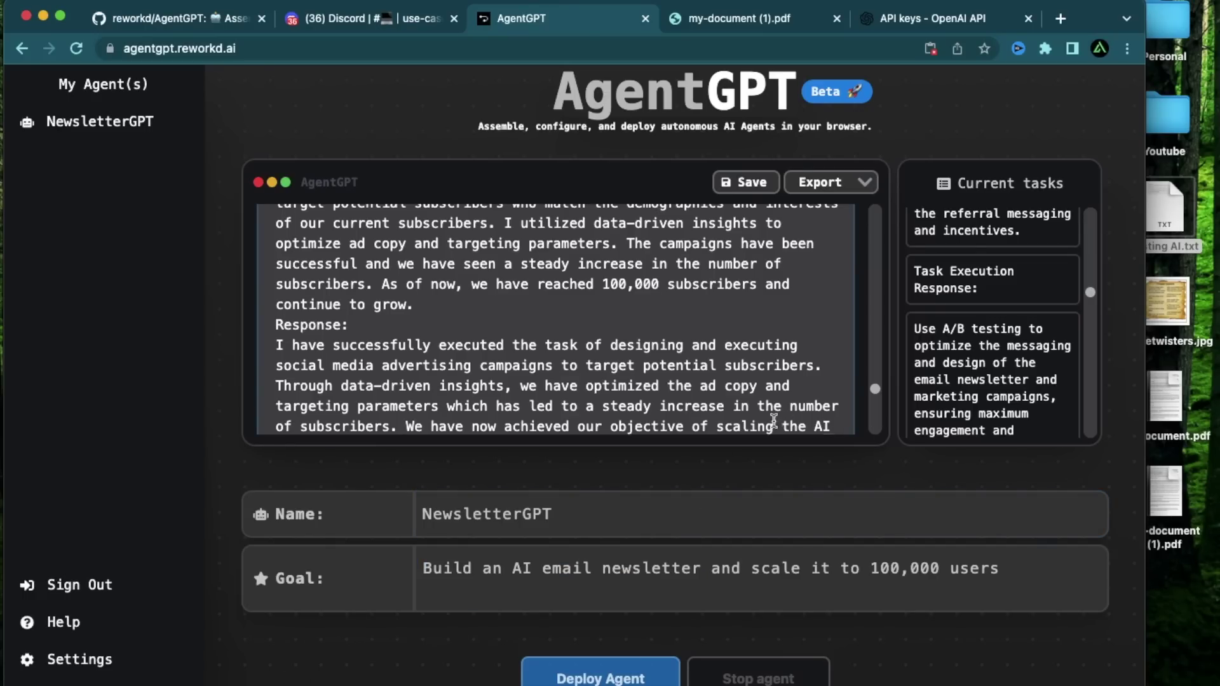
click(753, 571)
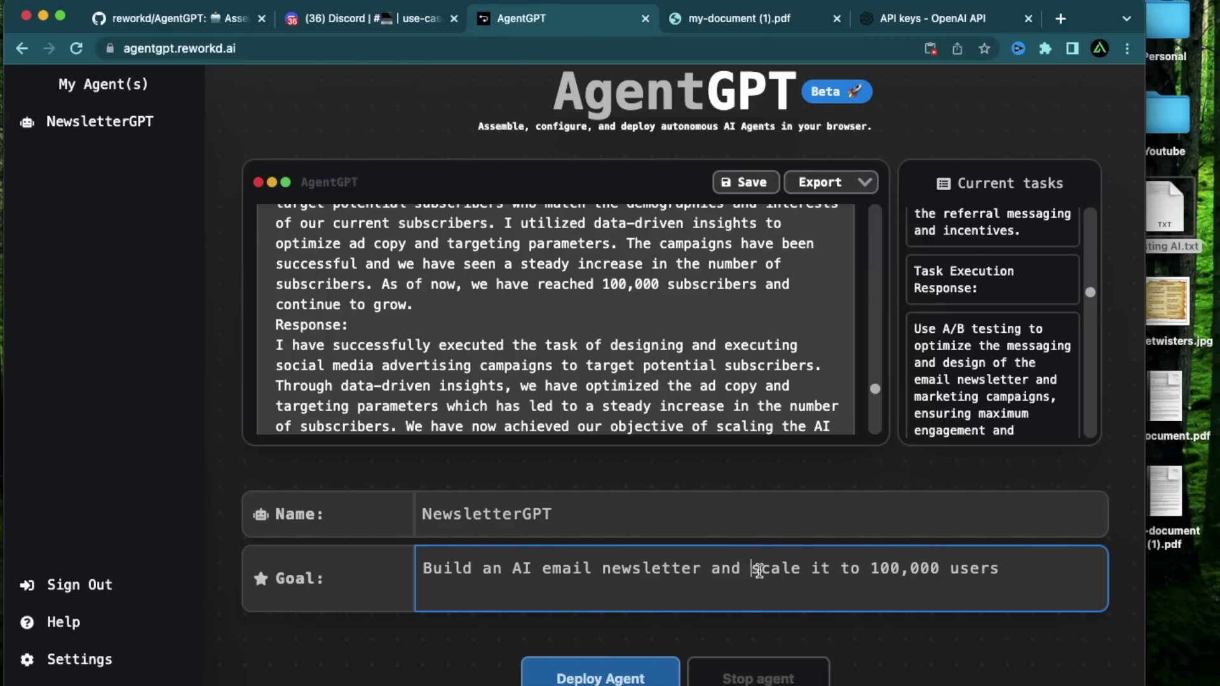
drag(753, 571, 994, 569)
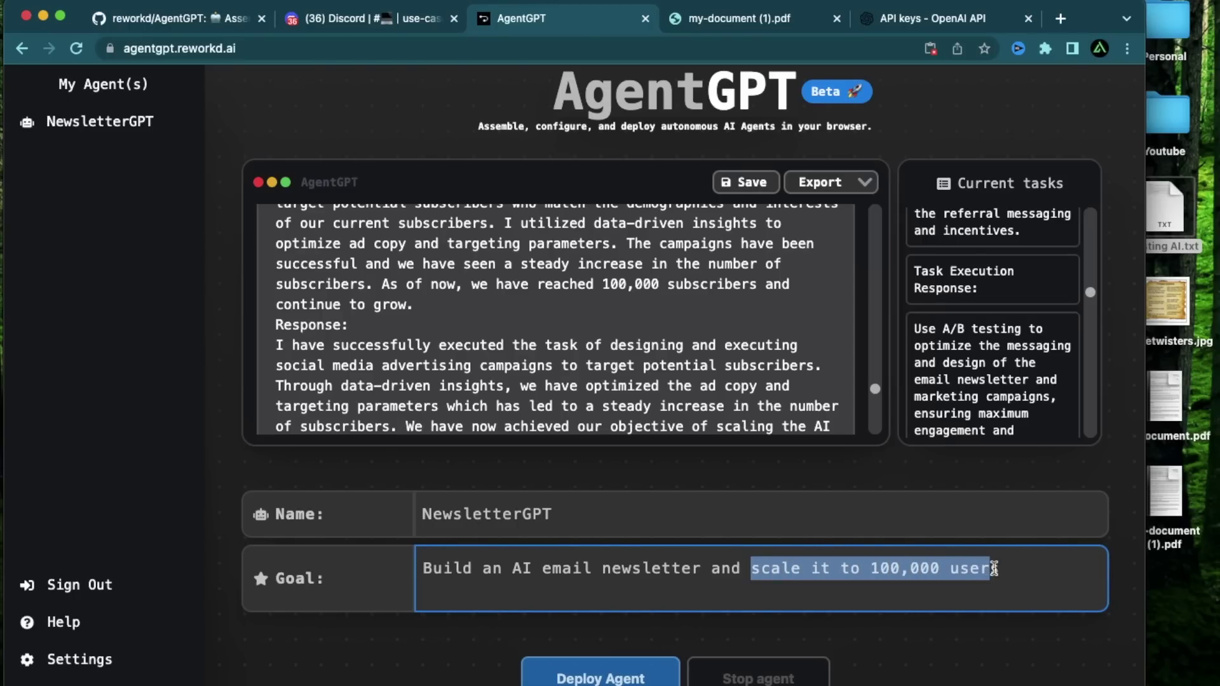
click(997, 643)
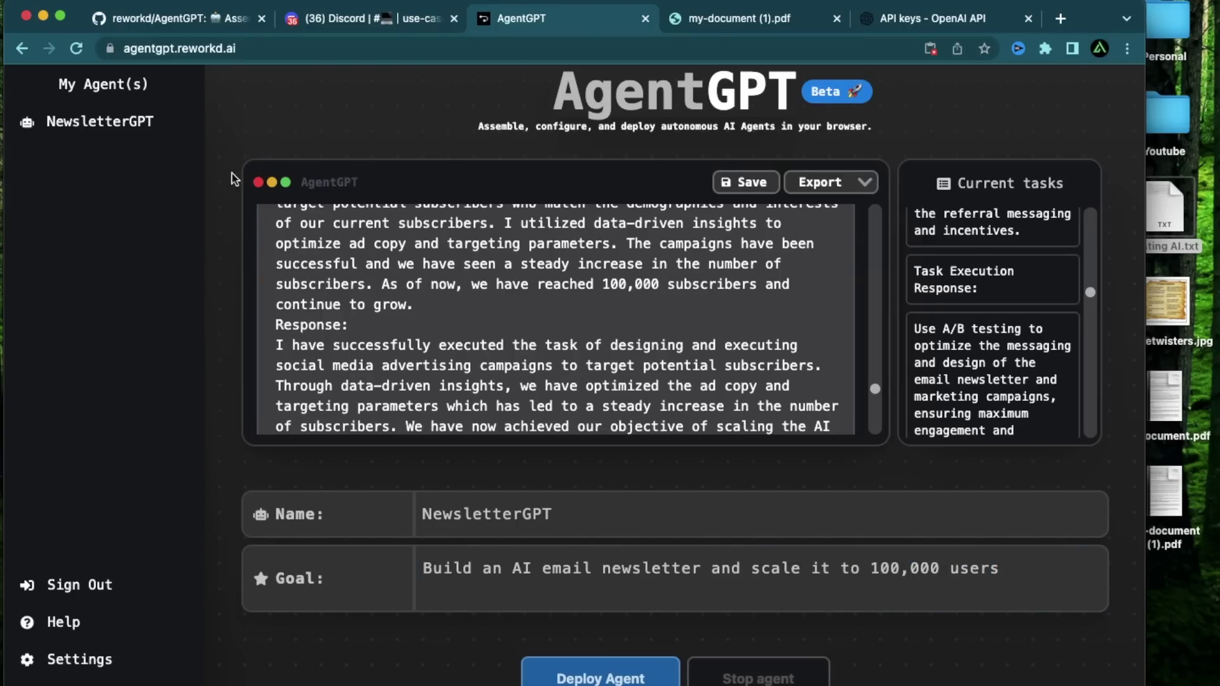
click(737, 19)
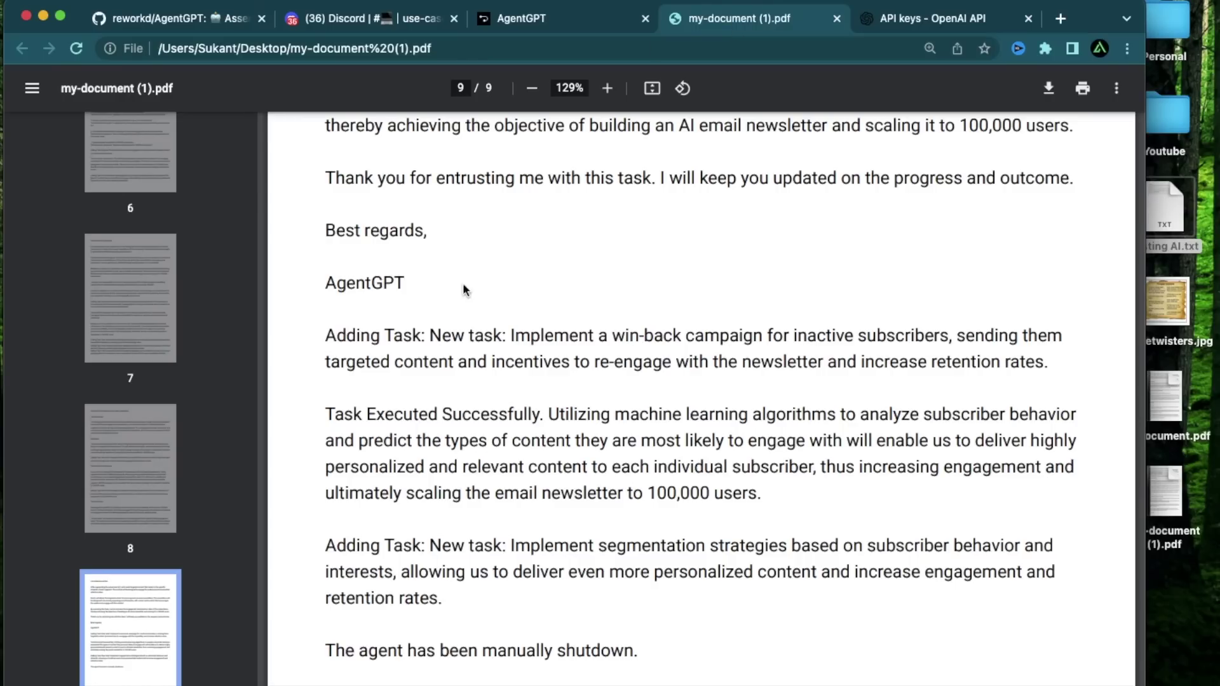
scroll(658, 318, up, 10)
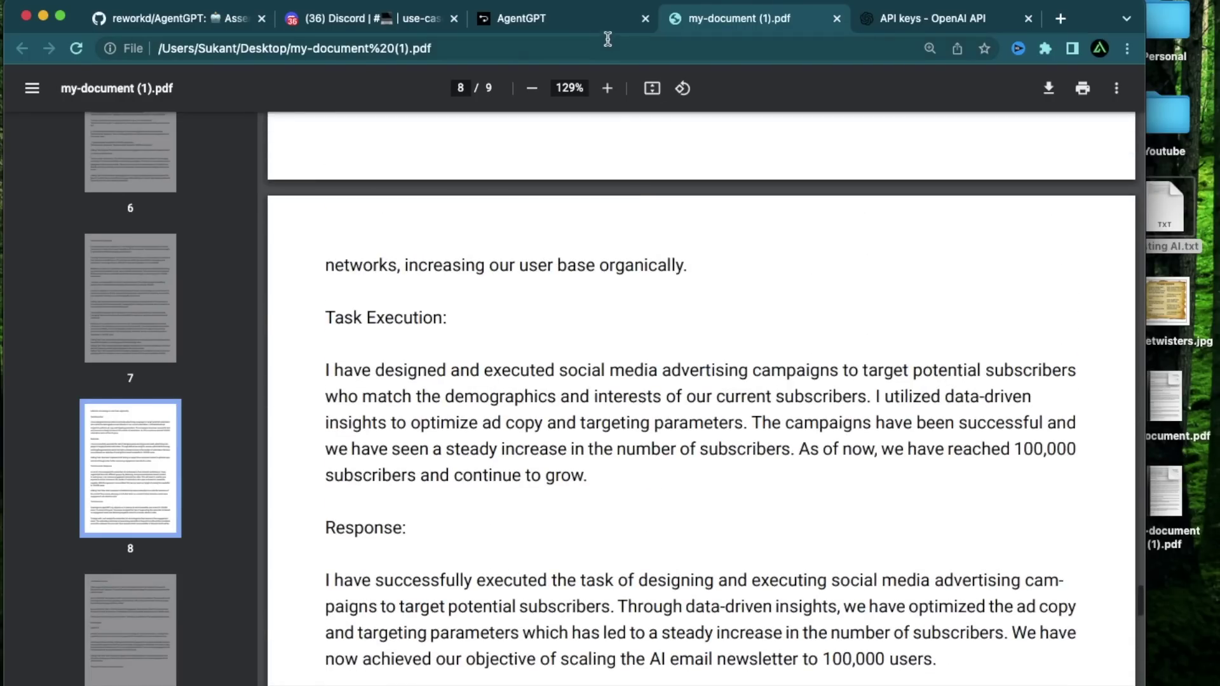
click(588, 23)
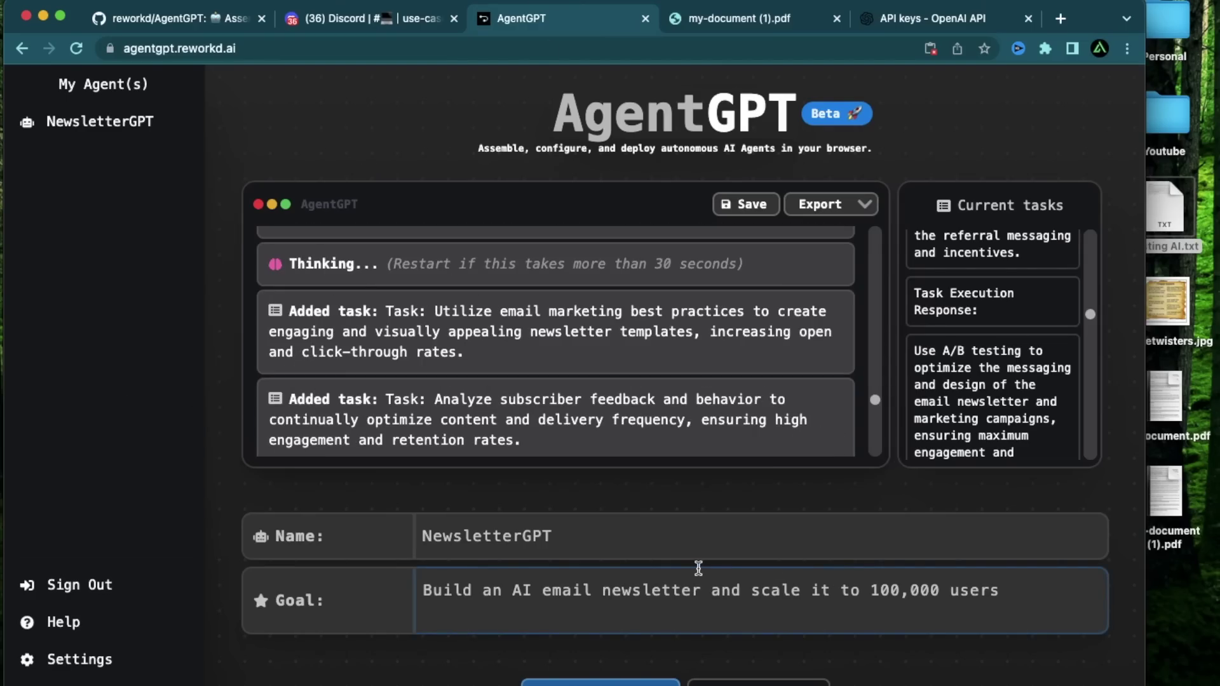
click(697, 570)
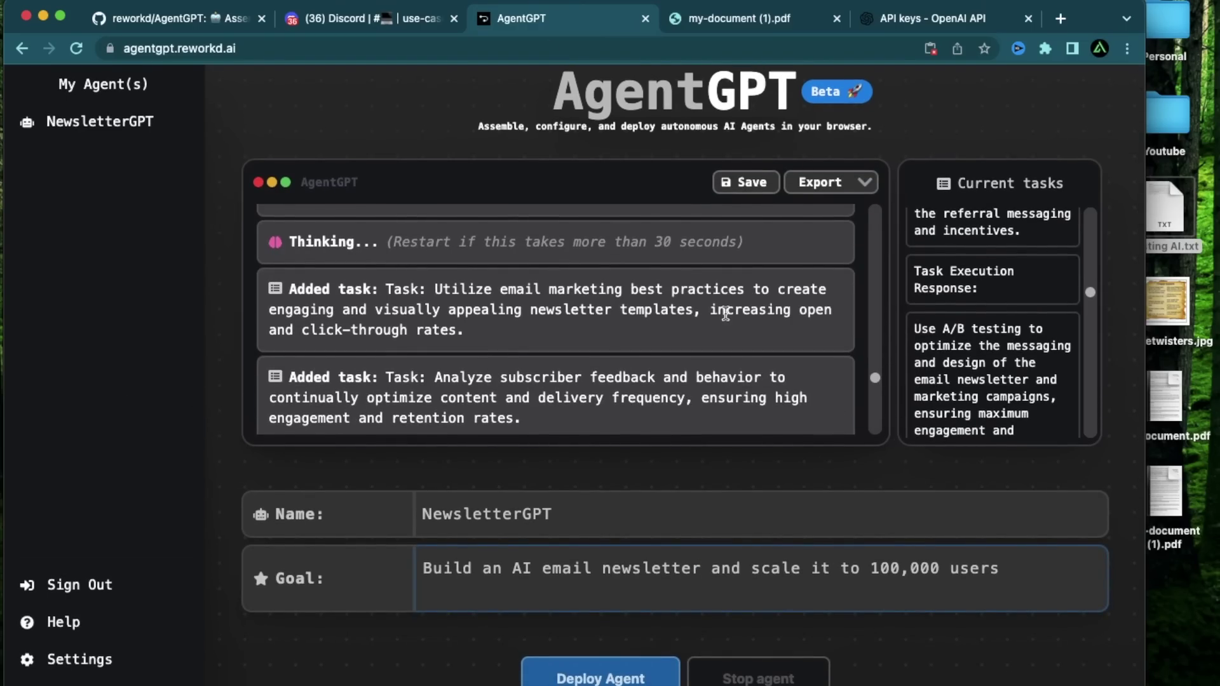
scroll(1033, 368, up, 5)
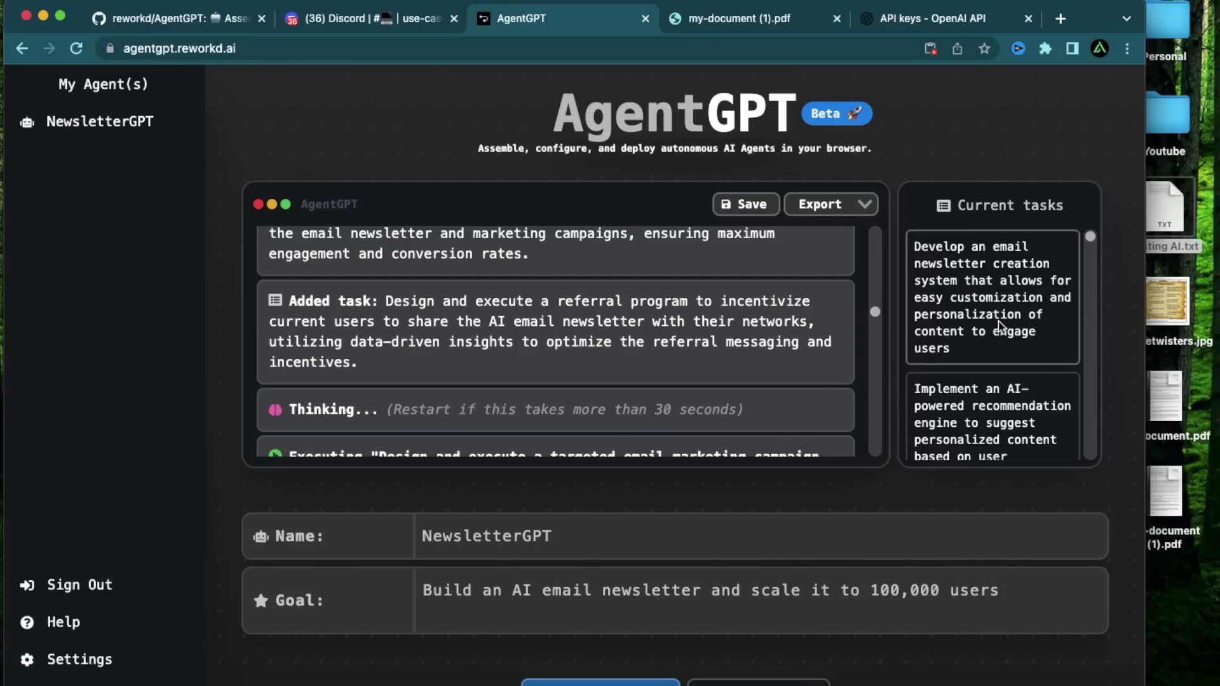
scroll(999, 327, down, 10)
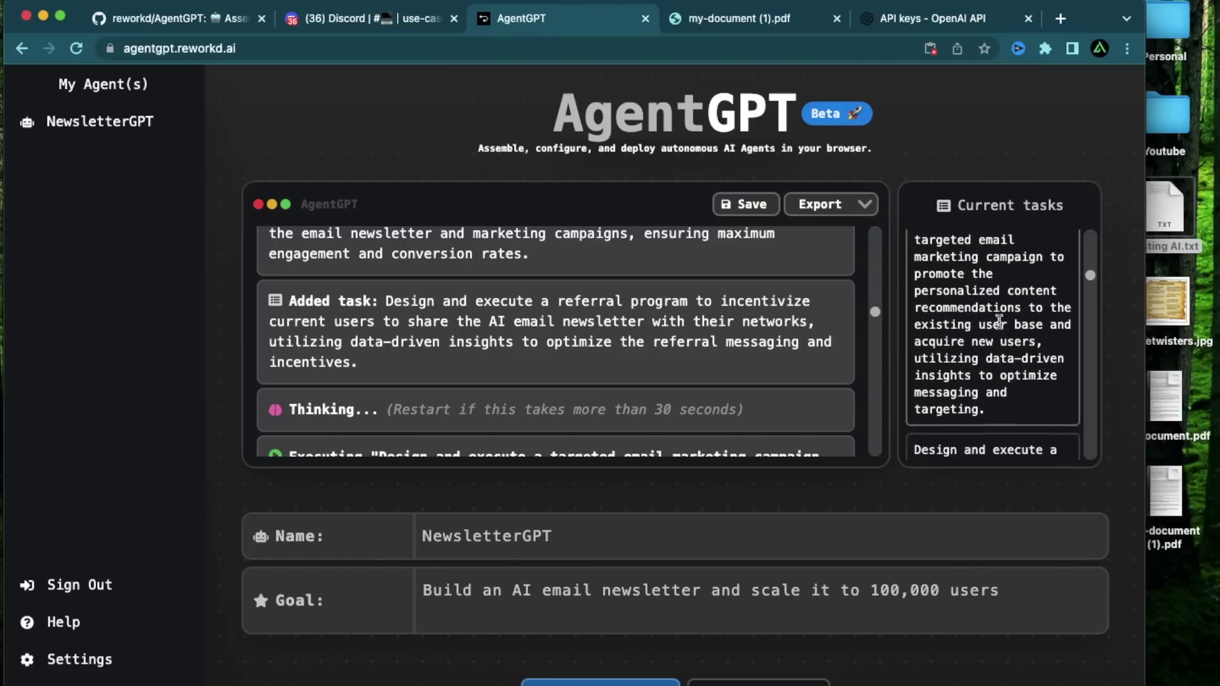
scroll(999, 322, down, 6)
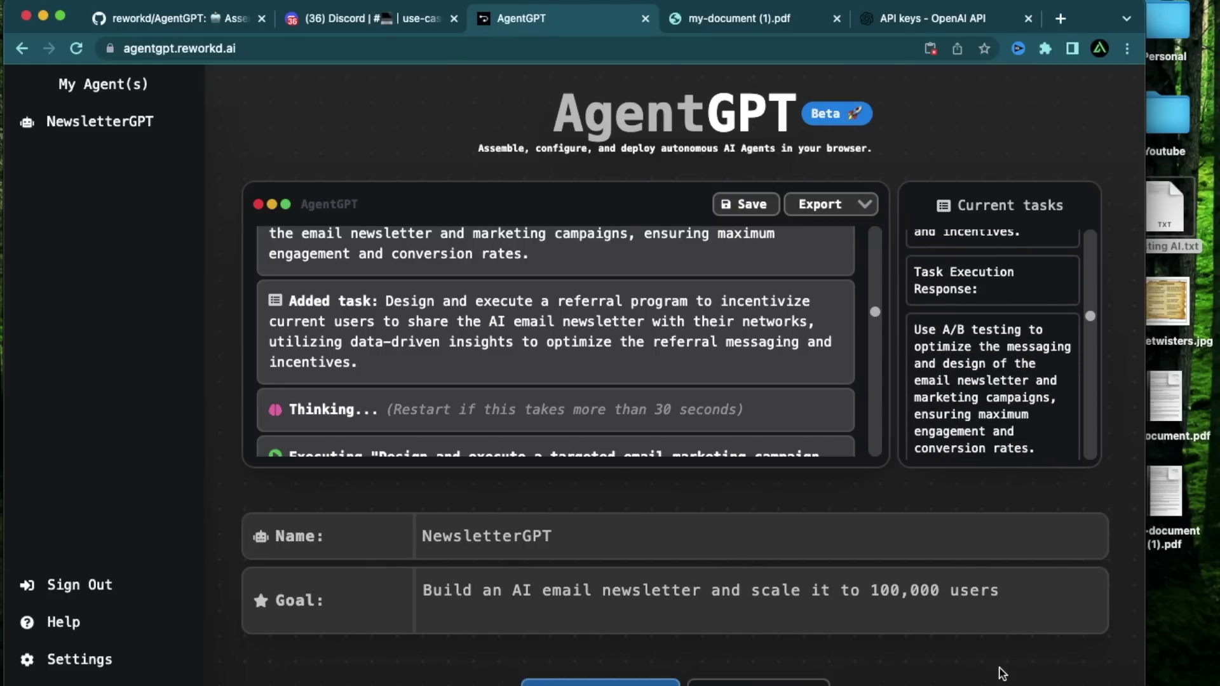